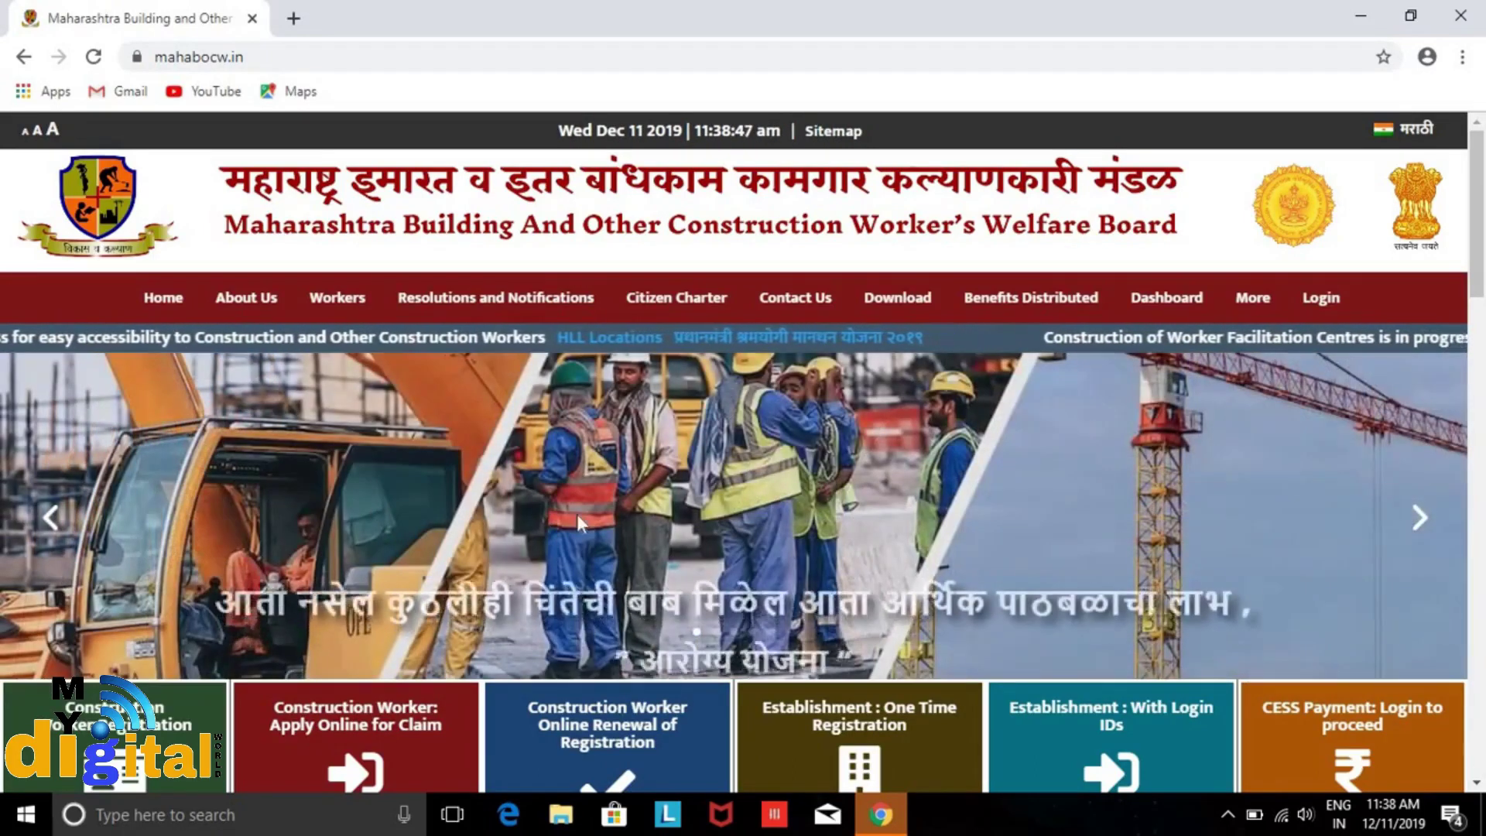
# Step: Open Construction Worker Registration and enter the worker's Aadhaar number and linked mobile number in the OTP dialog
pyautogui.scroll(-1, 578, 514)
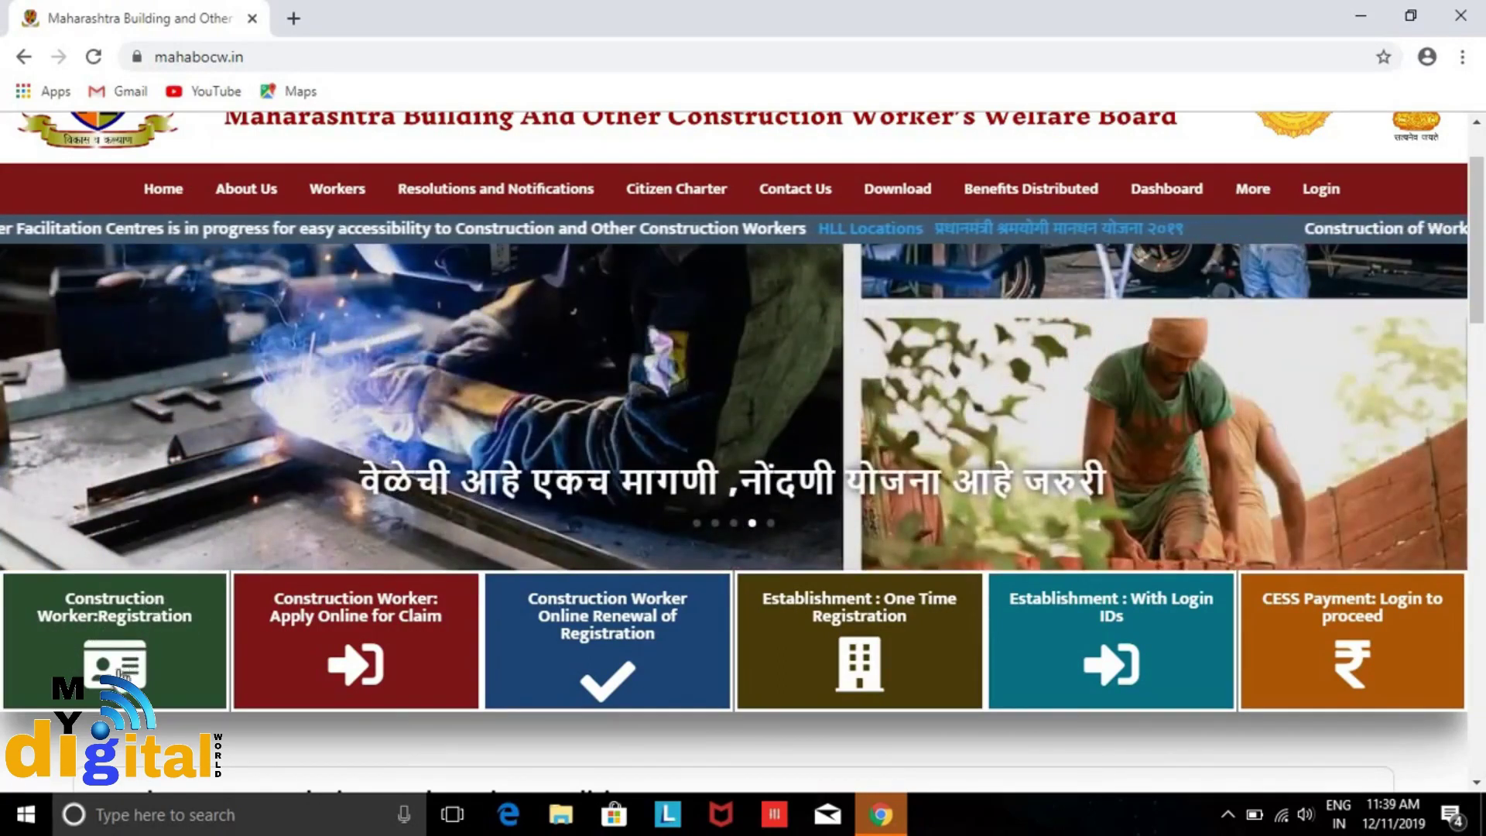
pyautogui.click(114, 659)
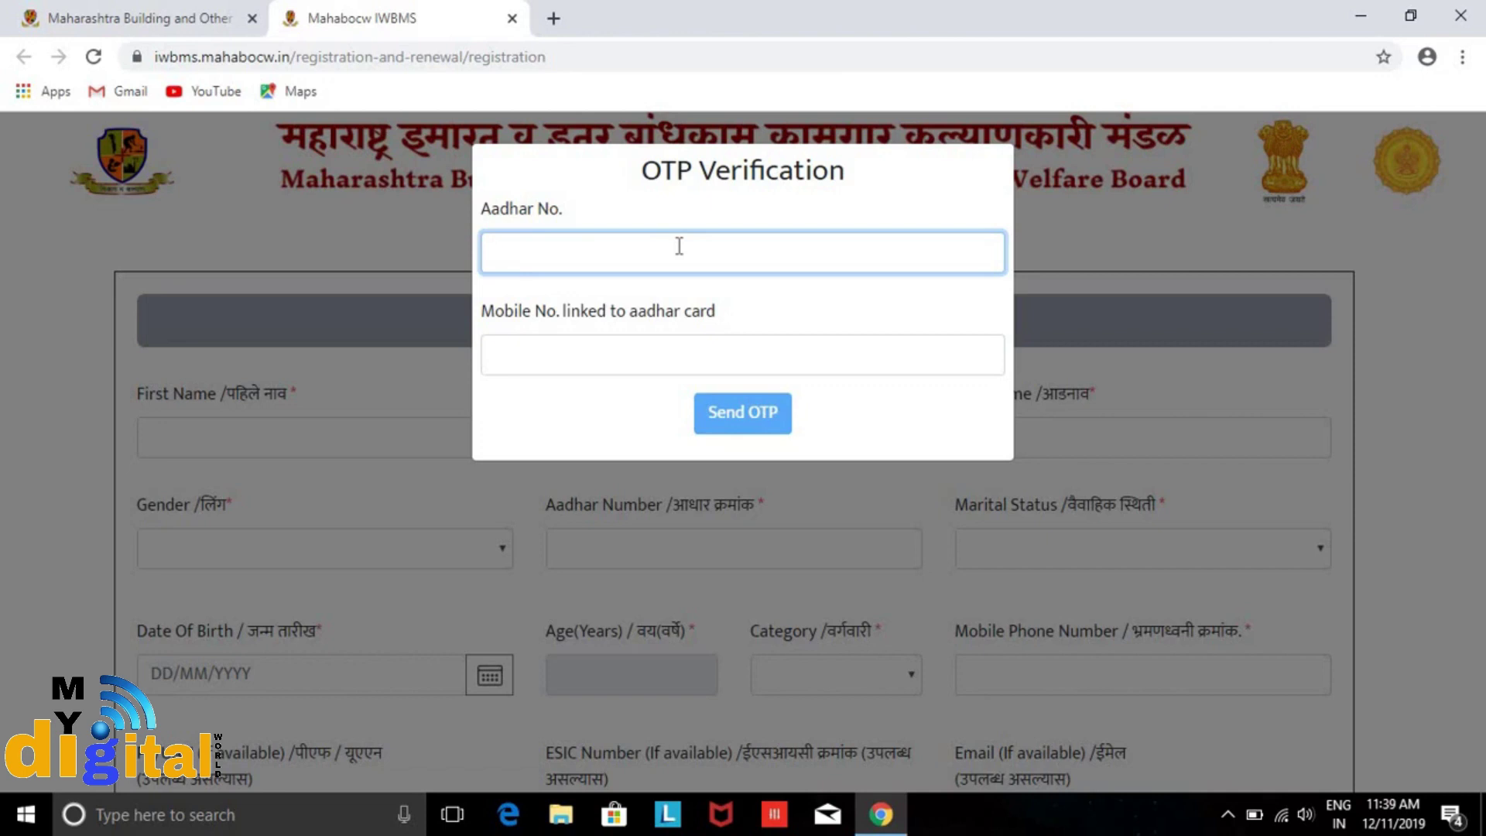
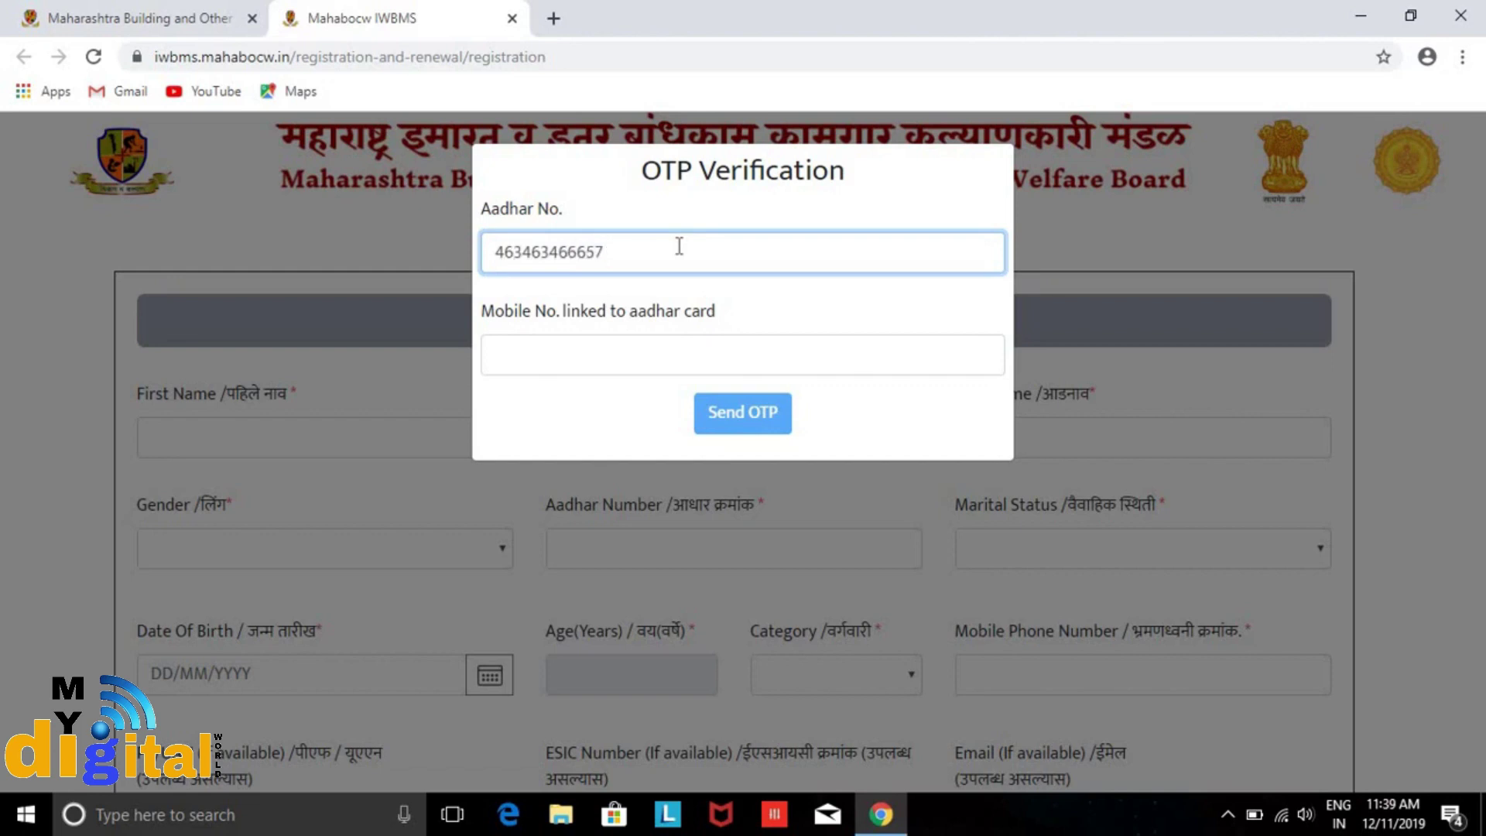
pyautogui.click(617, 366)
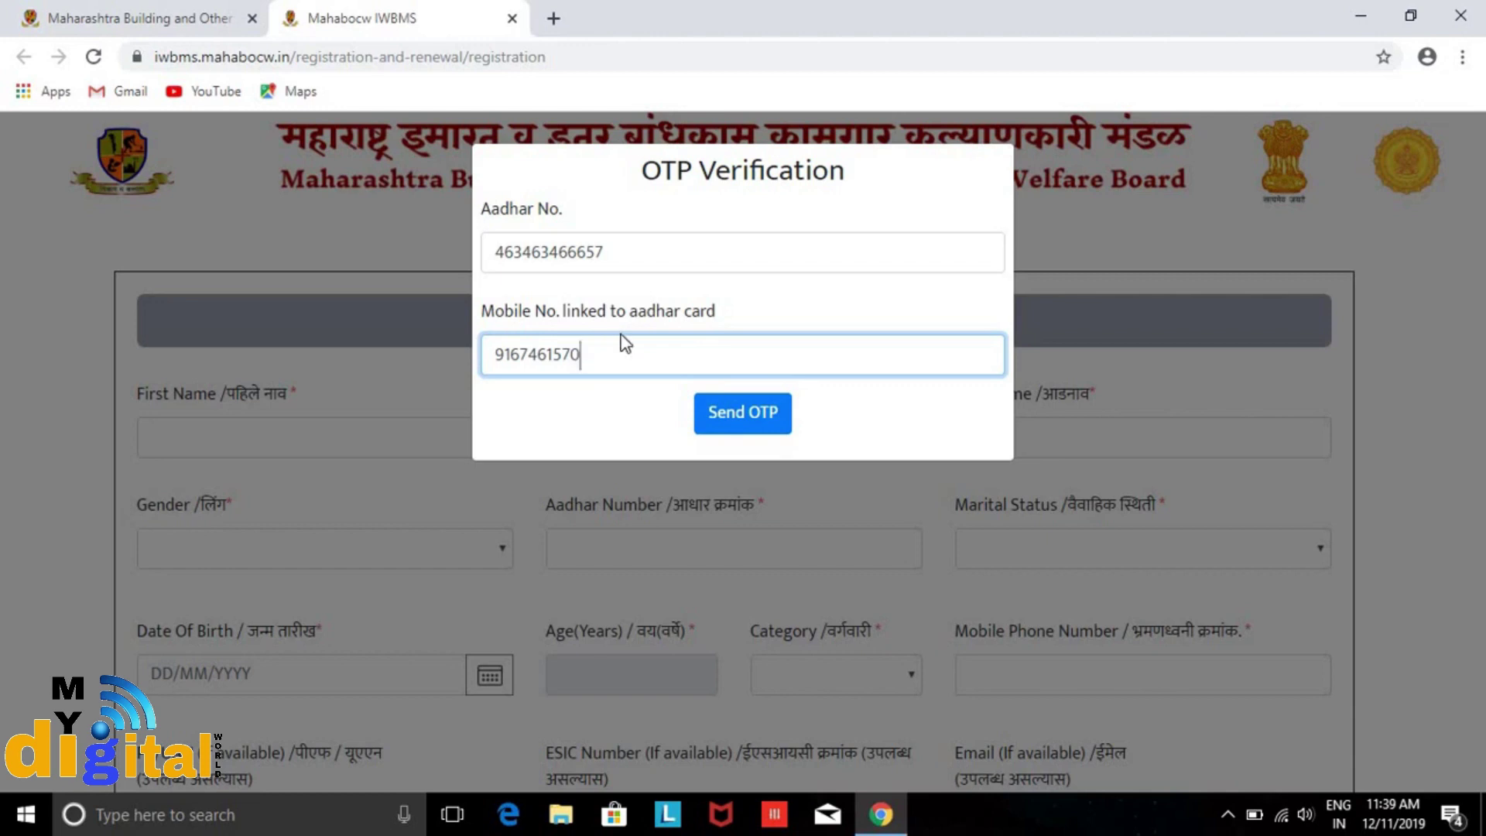
# Step: Request an OTP and submit the received code, then dismiss the Invalid OTP alert
pyautogui.click(752, 418)
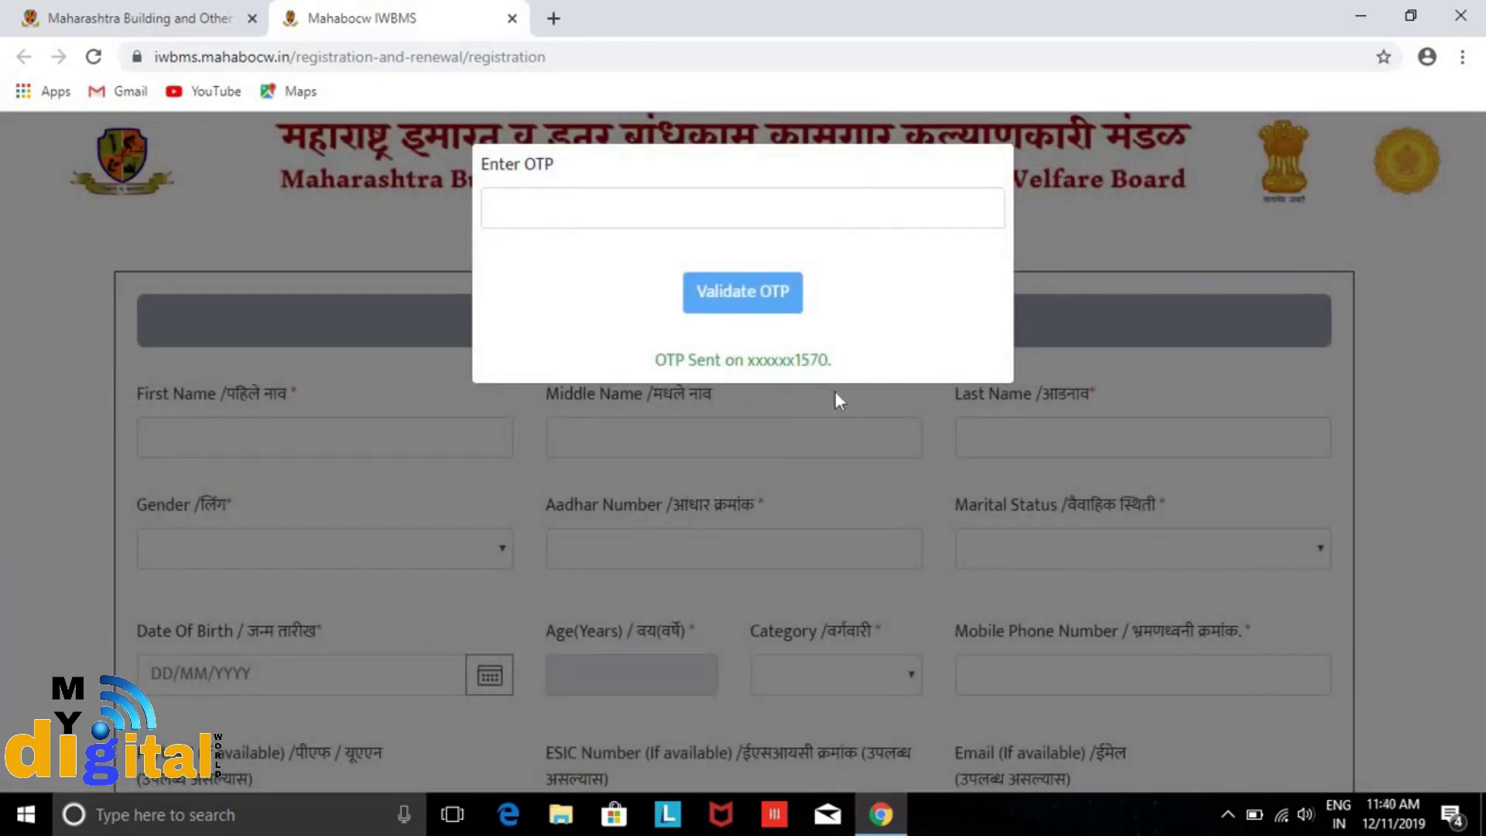
pyautogui.click(590, 222)
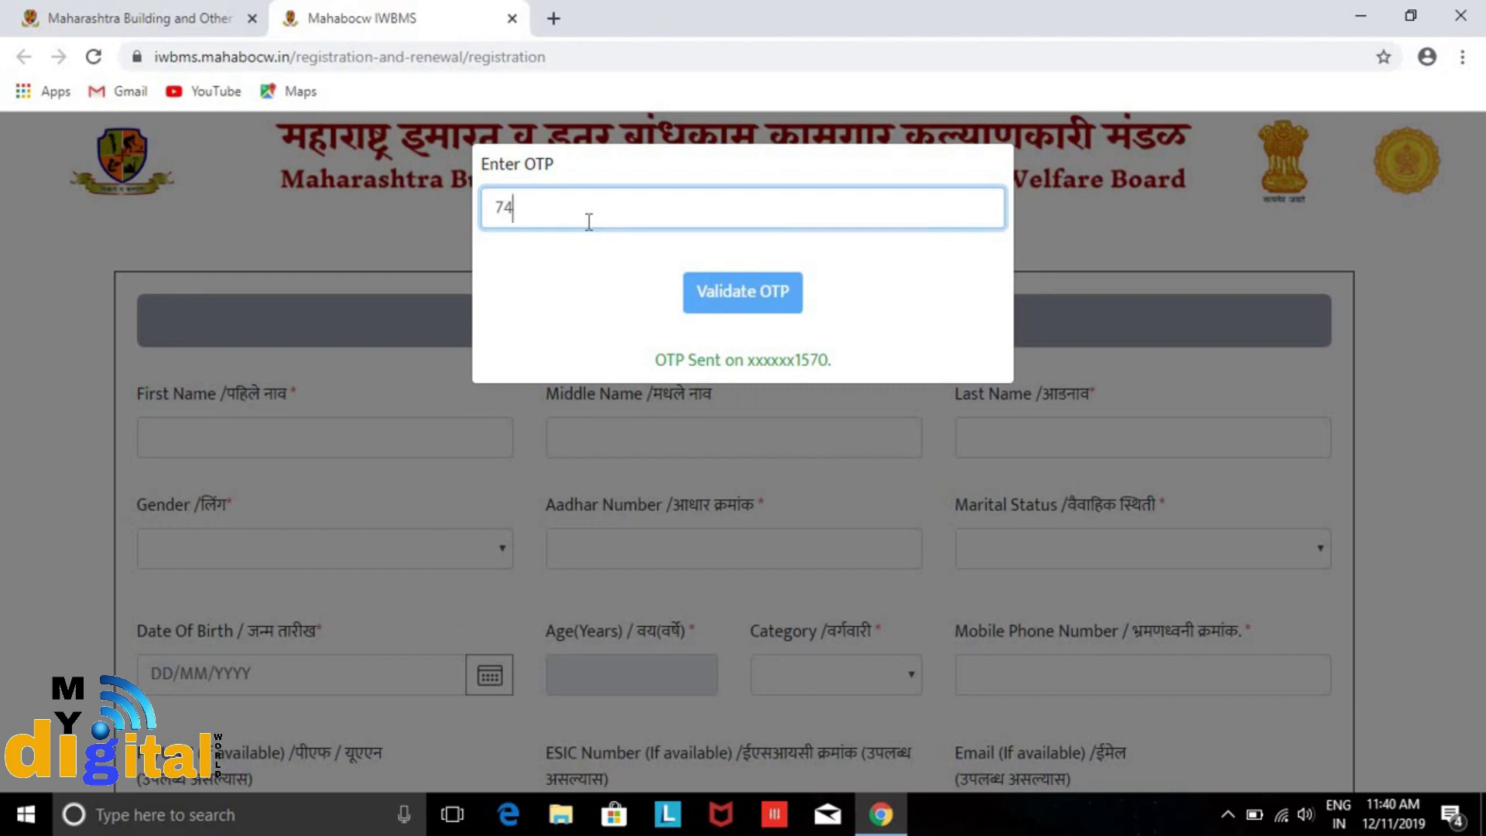
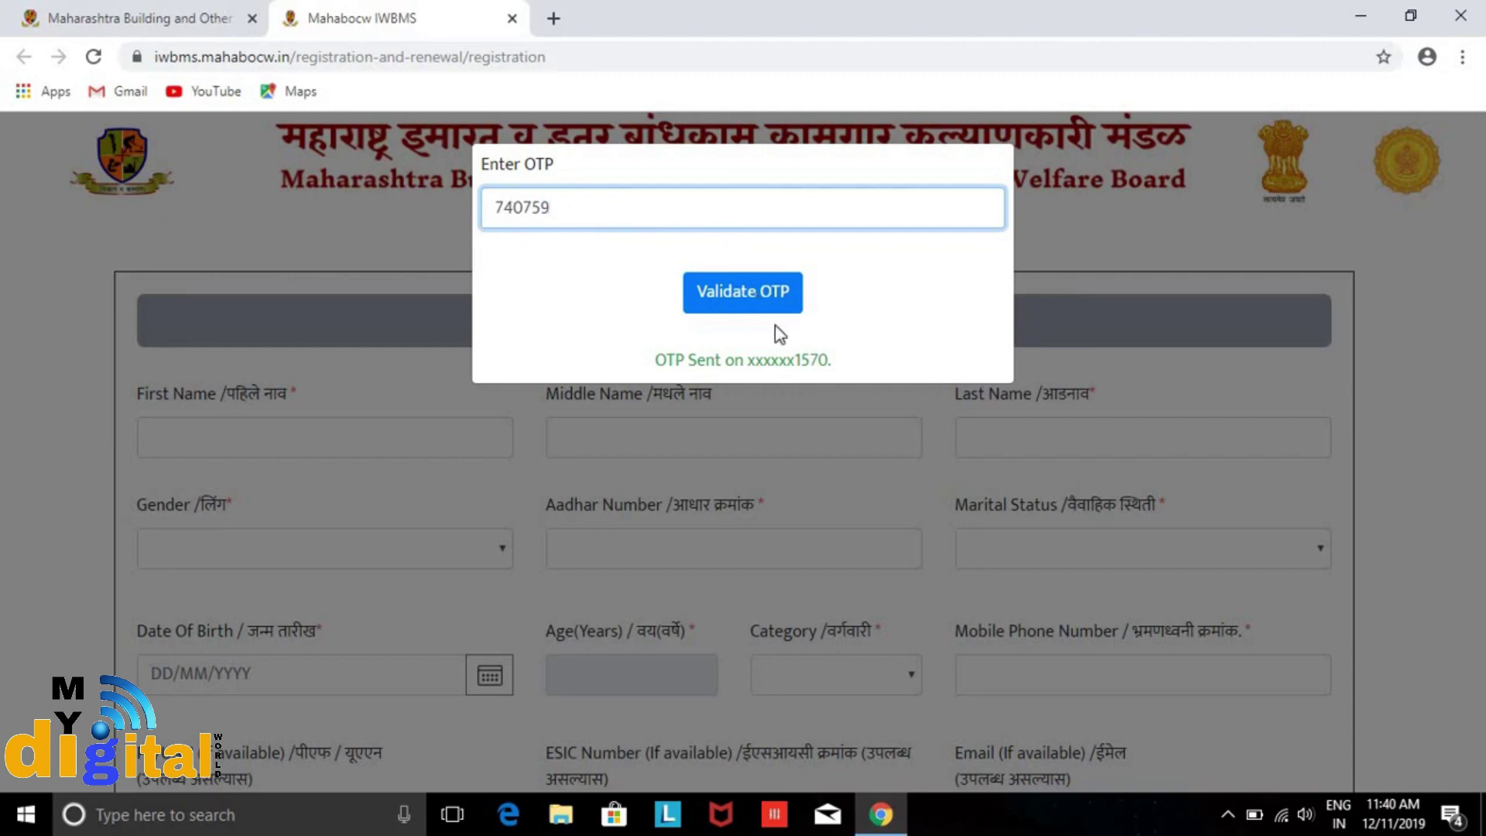
pyautogui.click(728, 298)
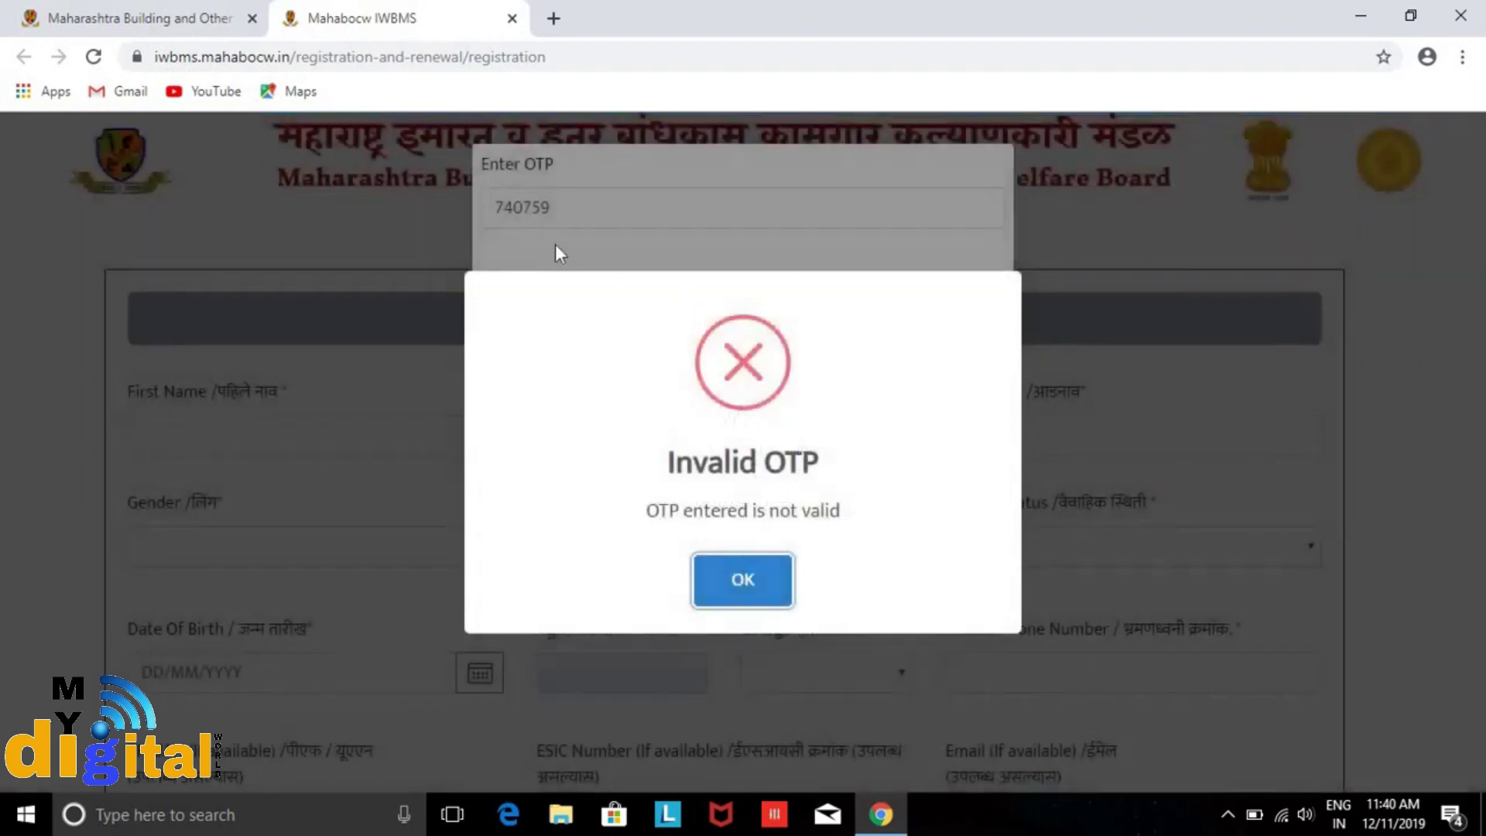
pyautogui.click(737, 595)
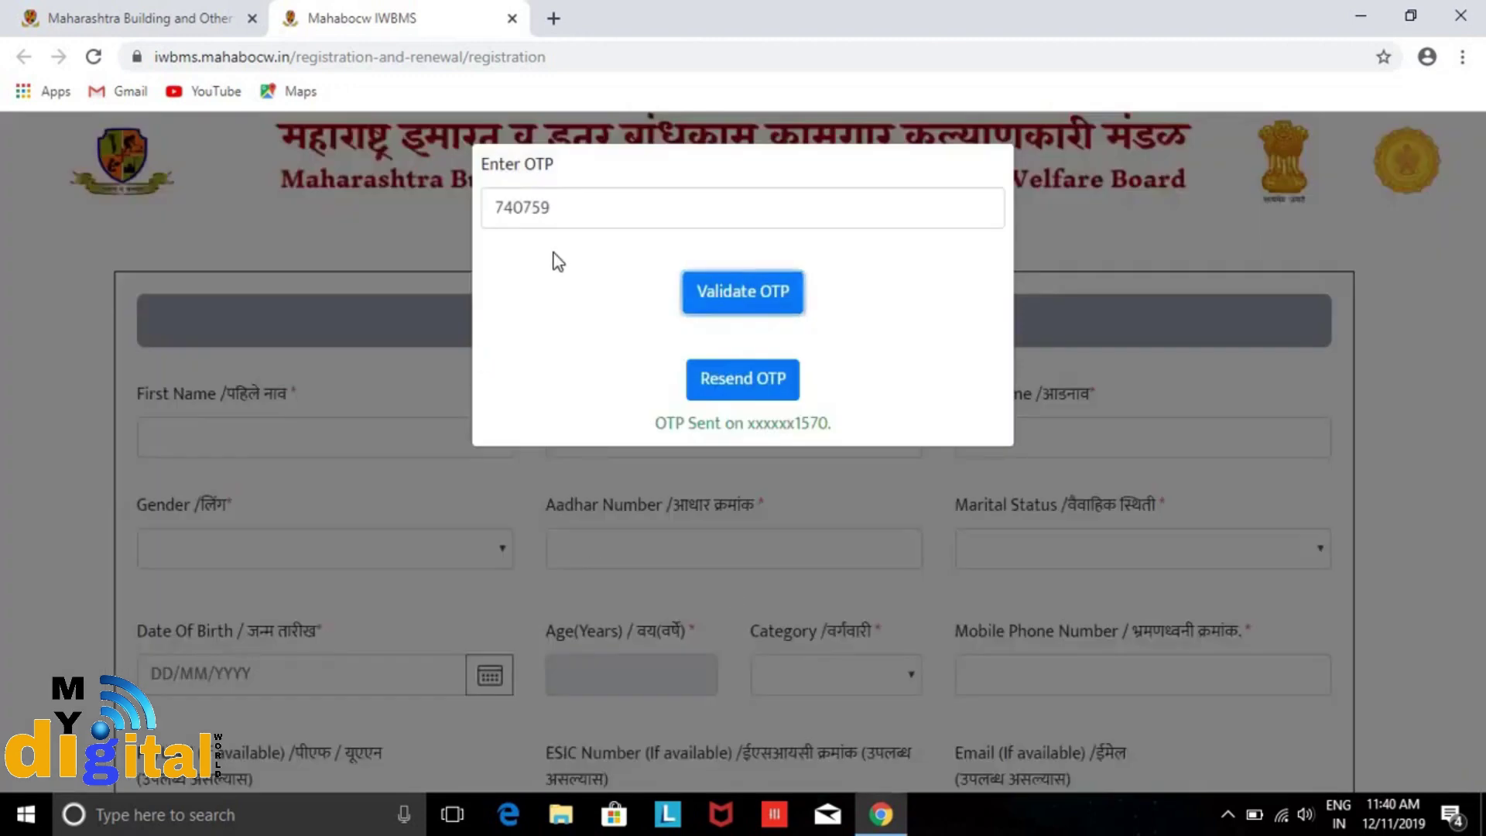
# Step: Resend the OTP, replace the rejected code with the new one and validate it
pyautogui.click(756, 394)
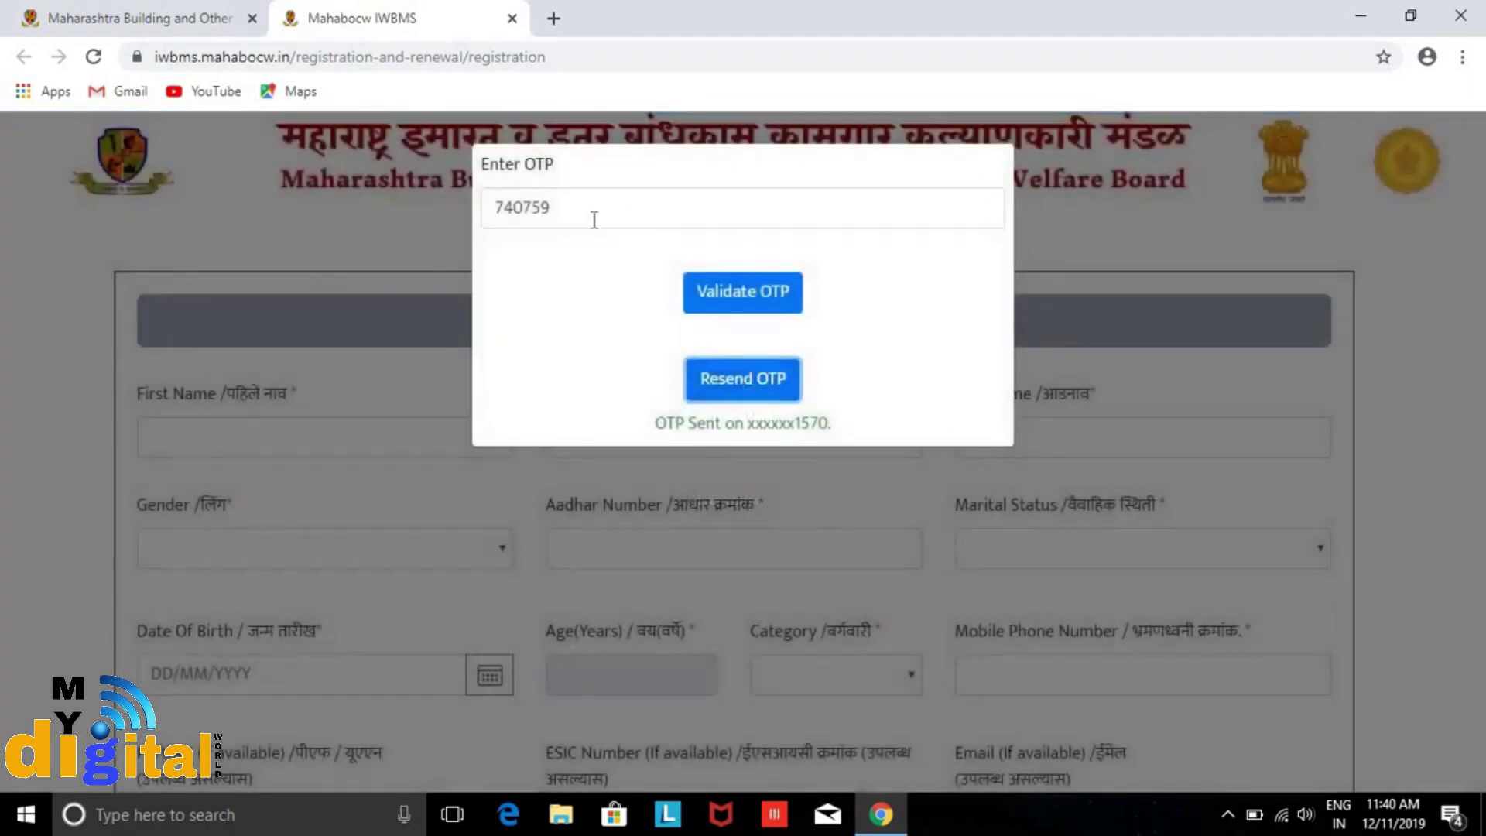
pyautogui.click(592, 217)
pyautogui.press('BackSpace')
pyautogui.press('BackSpace')
pyautogui.press('BackSpace')
pyautogui.press('BackSpace')
pyautogui.press('BackSpace')
pyautogui.press('BackSpace')
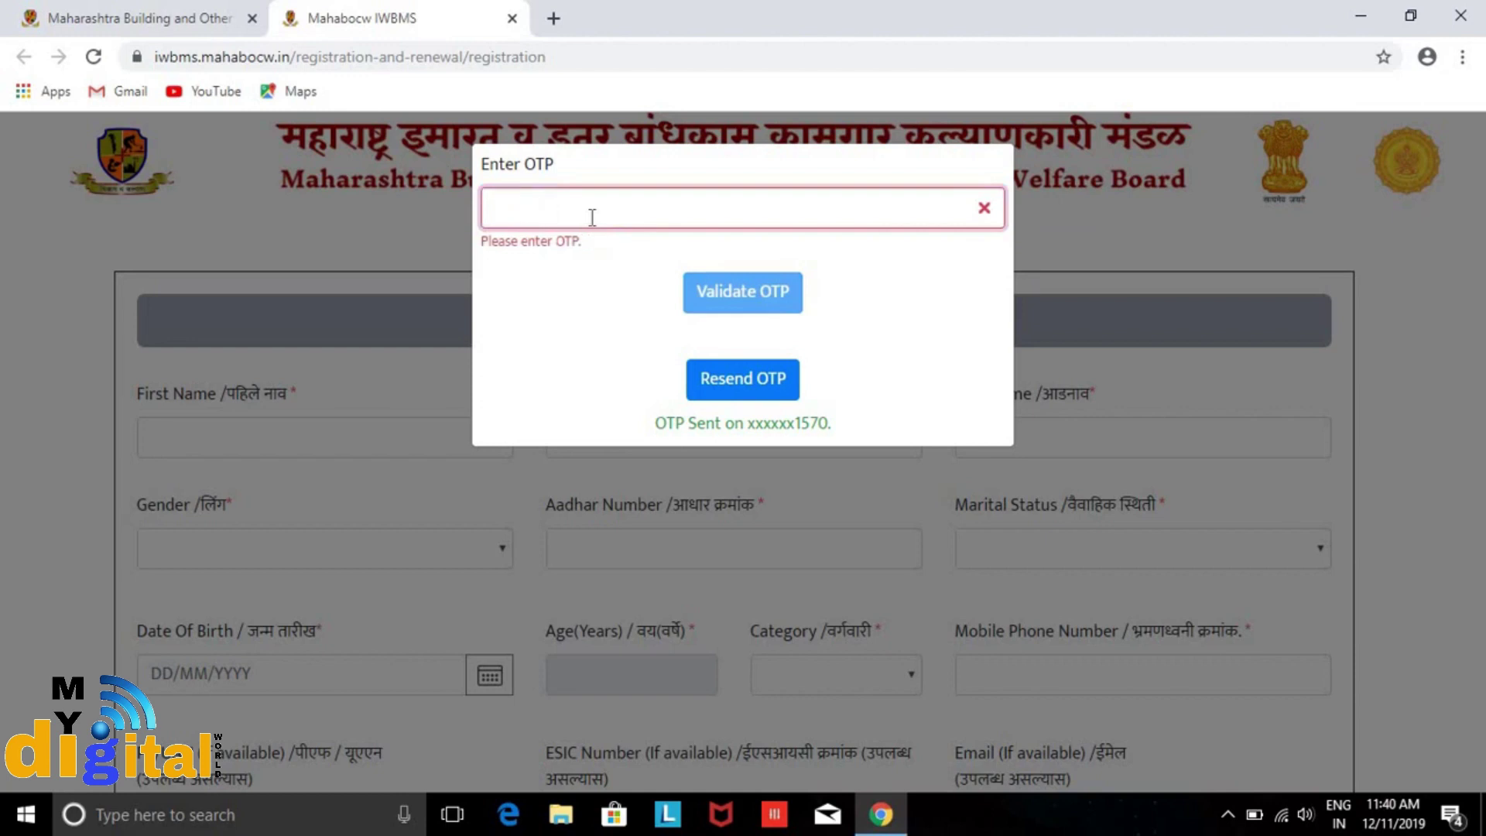
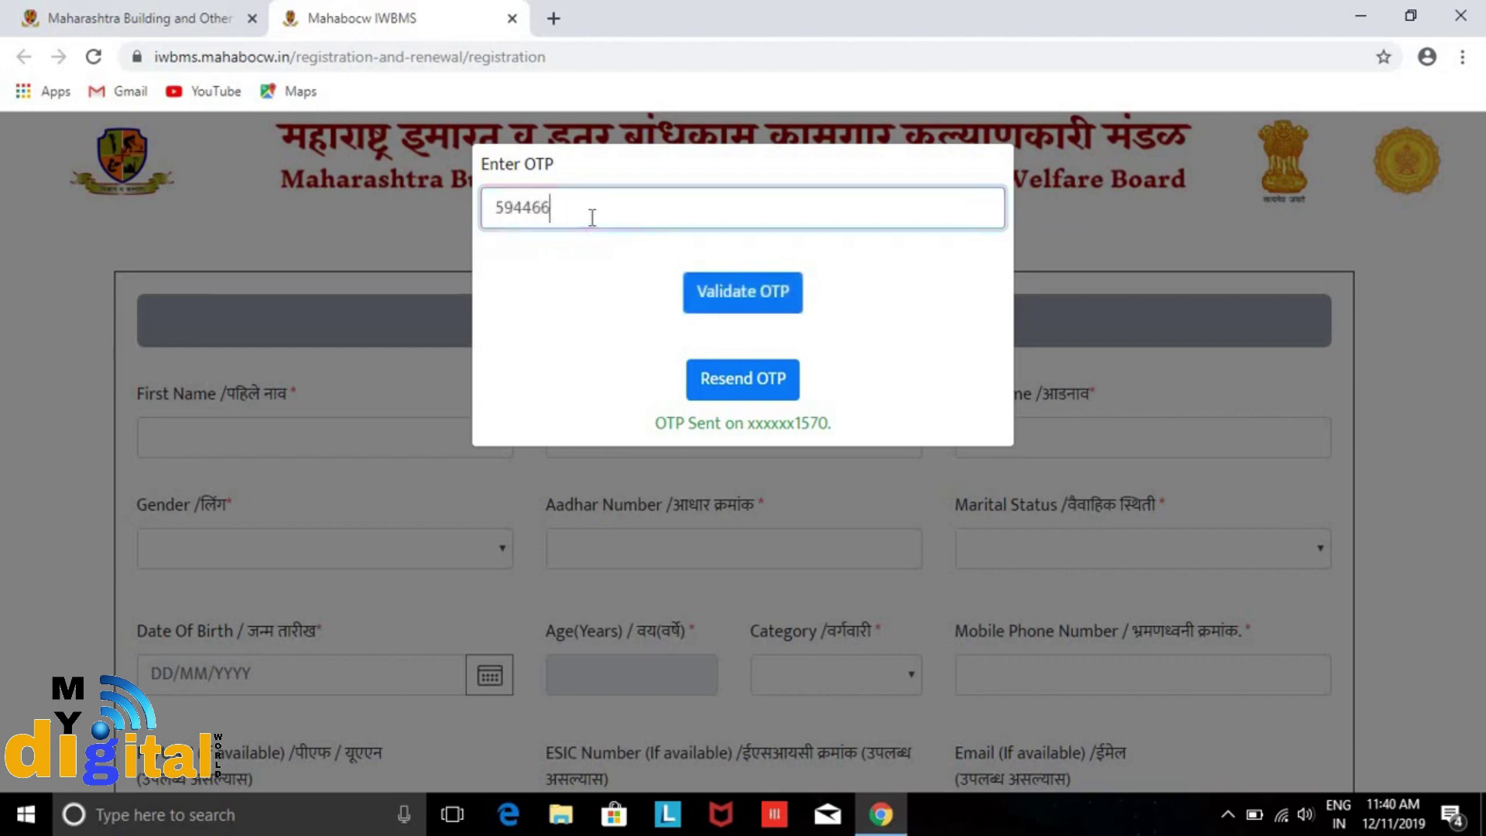
pyautogui.click(727, 291)
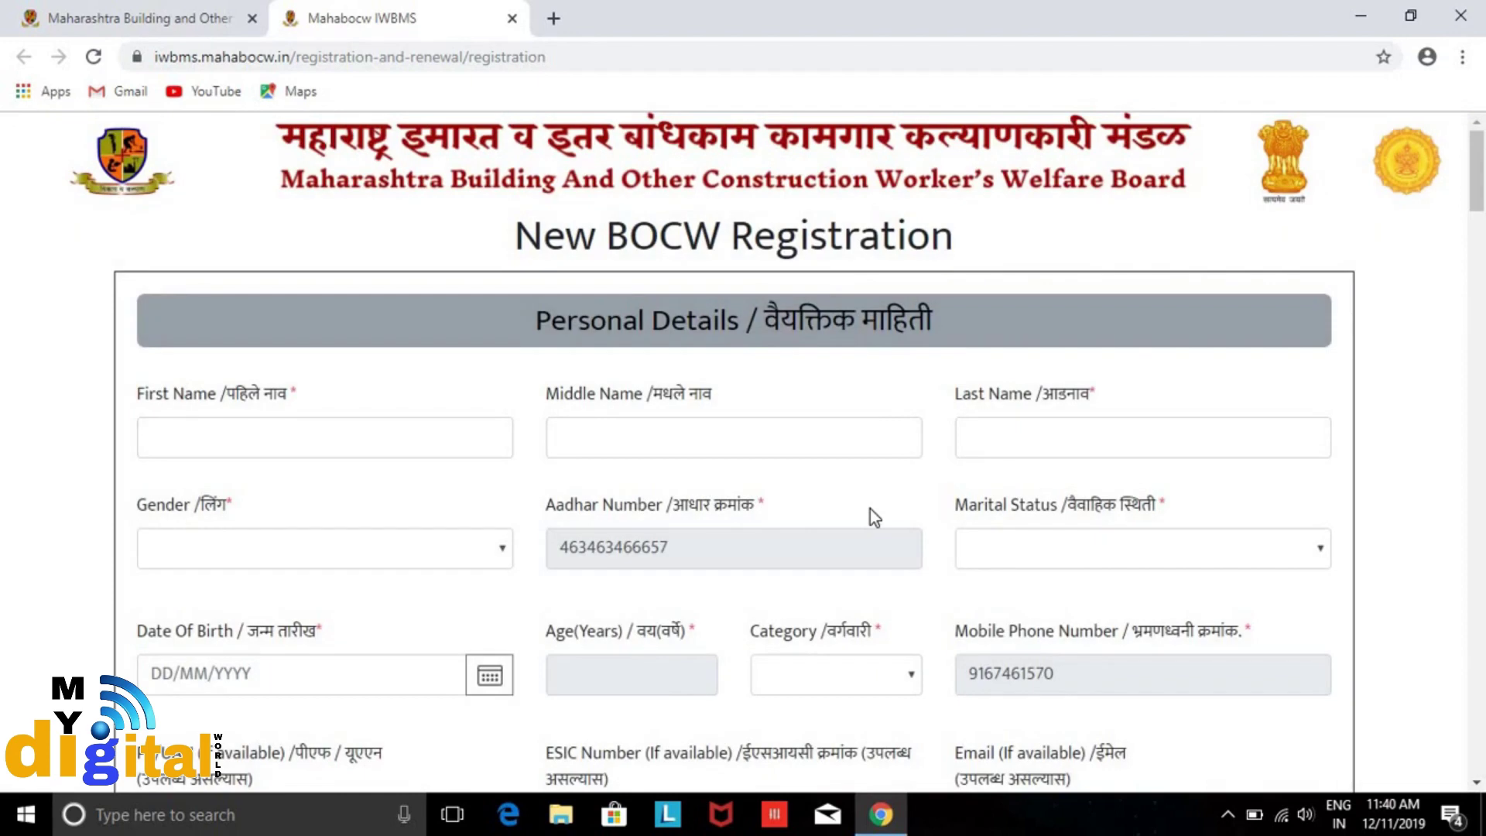
pyautogui.scroll(-15, 921, 519)
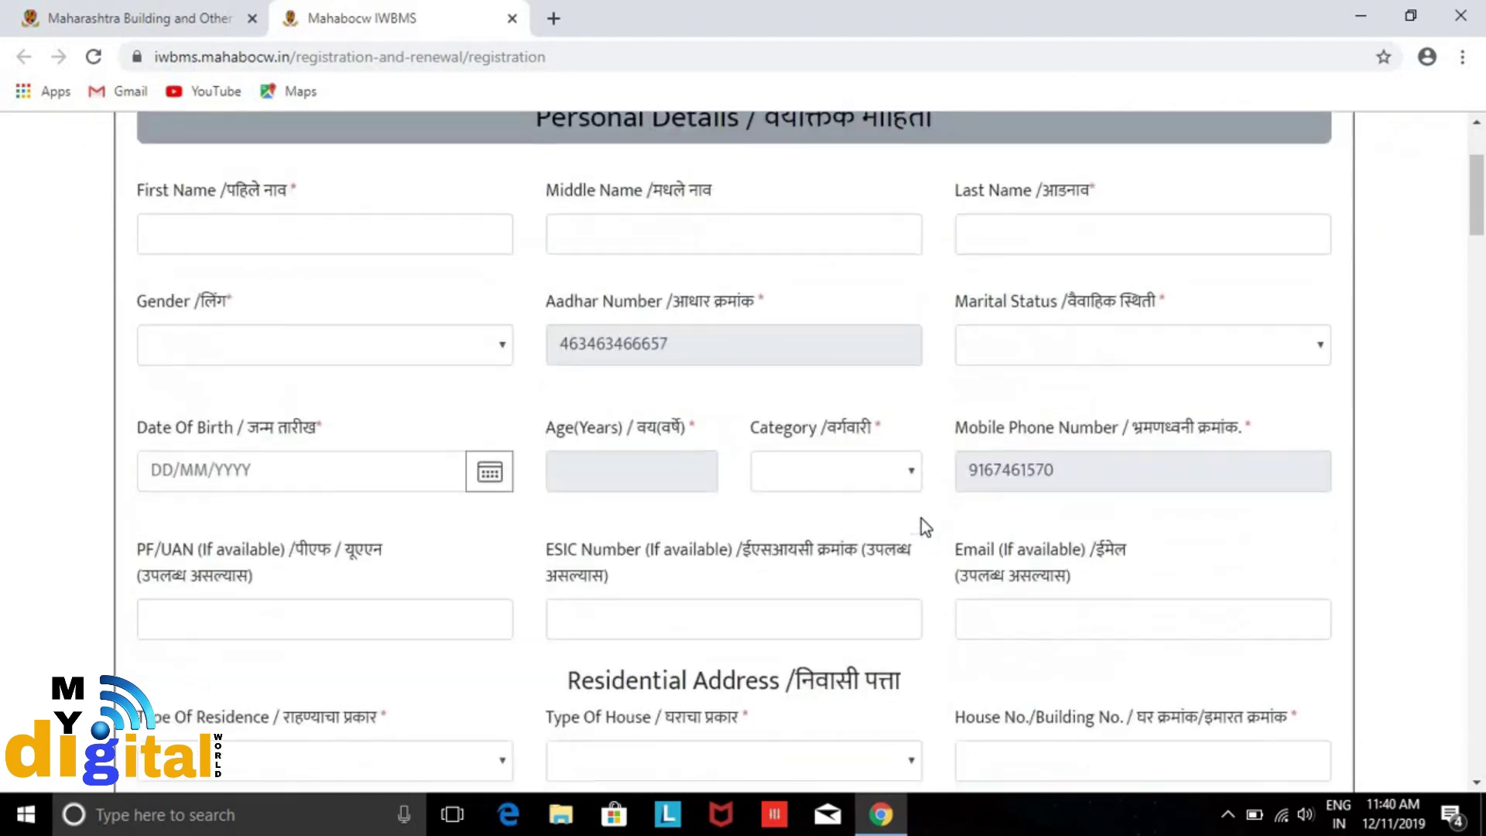
pyautogui.scroll(-20, 921, 519)
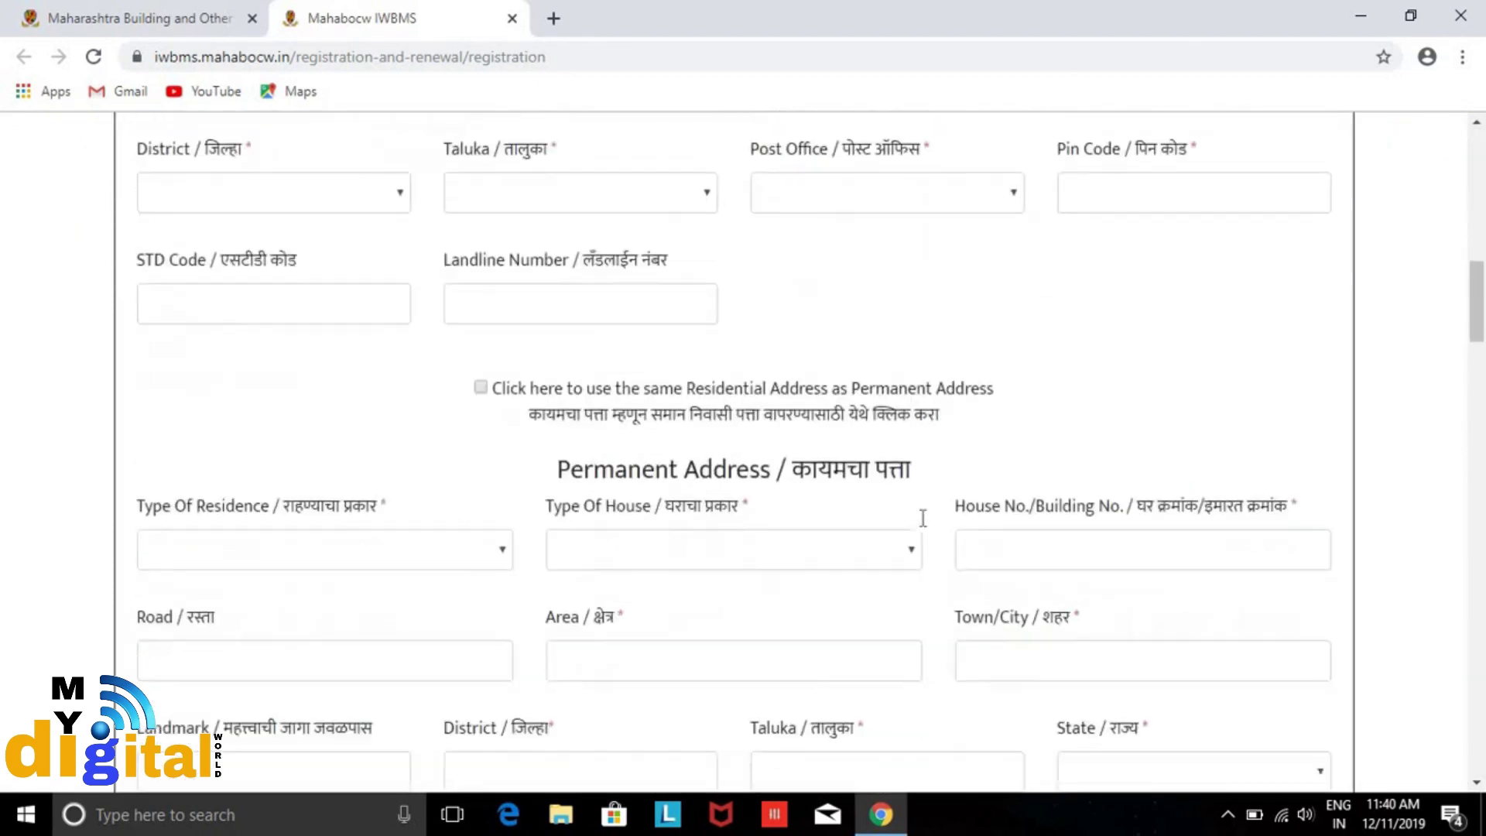
pyautogui.scroll(20, 920, 518)
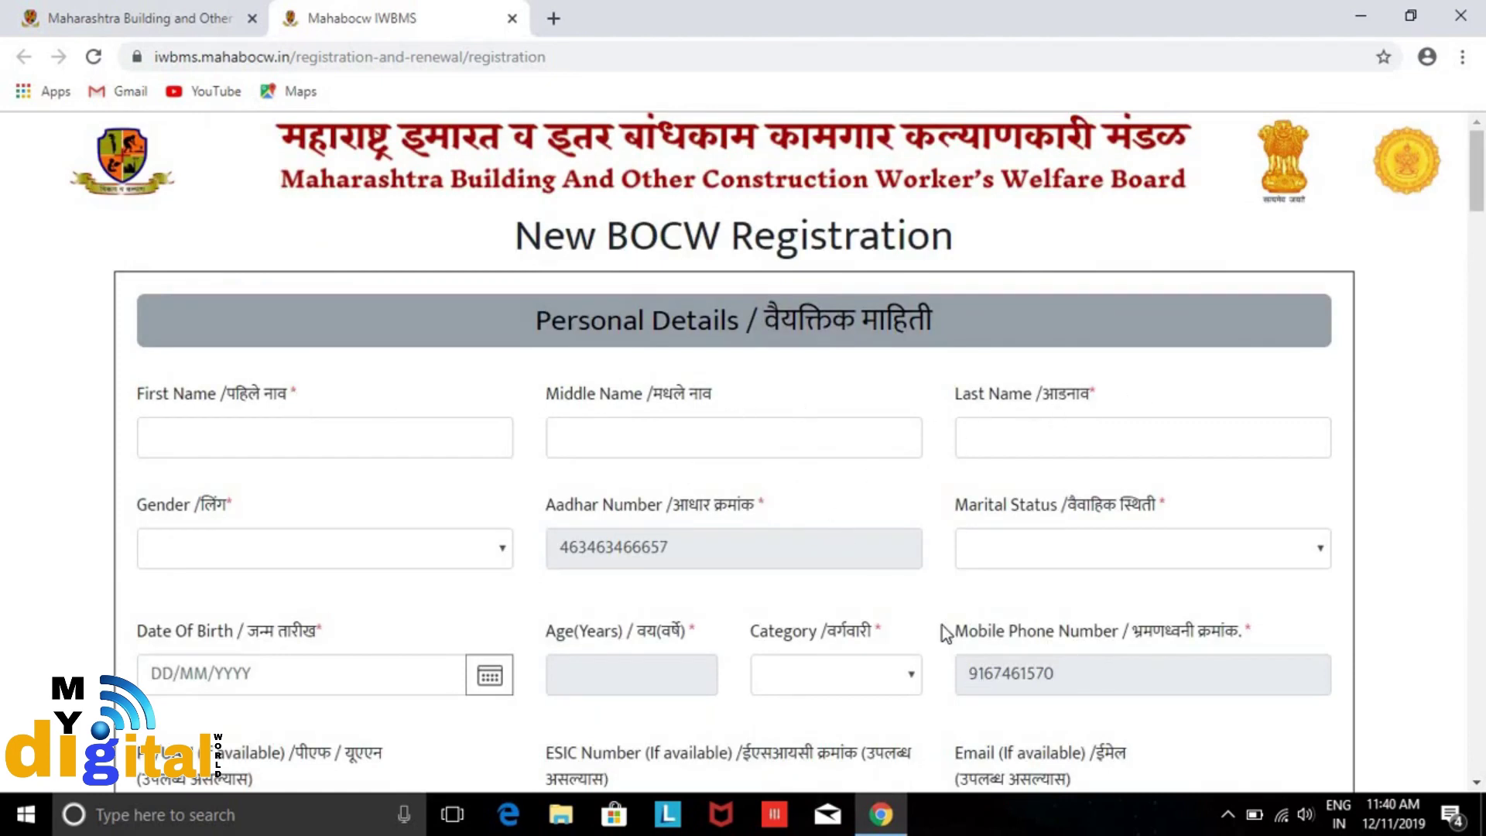
pyautogui.scroll(-1, 938, 631)
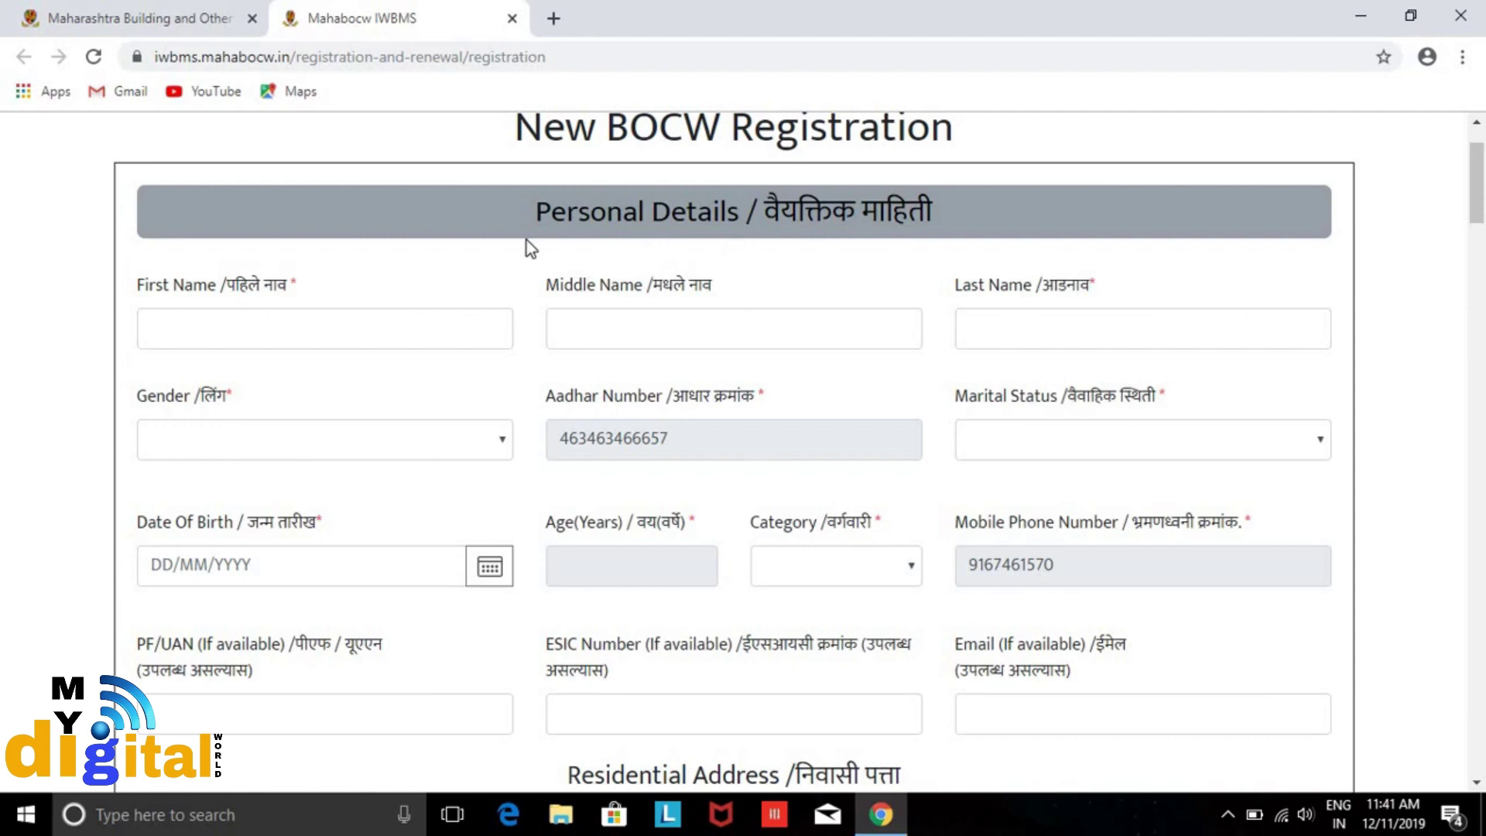
pyautogui.scroll(-1, 611, 331)
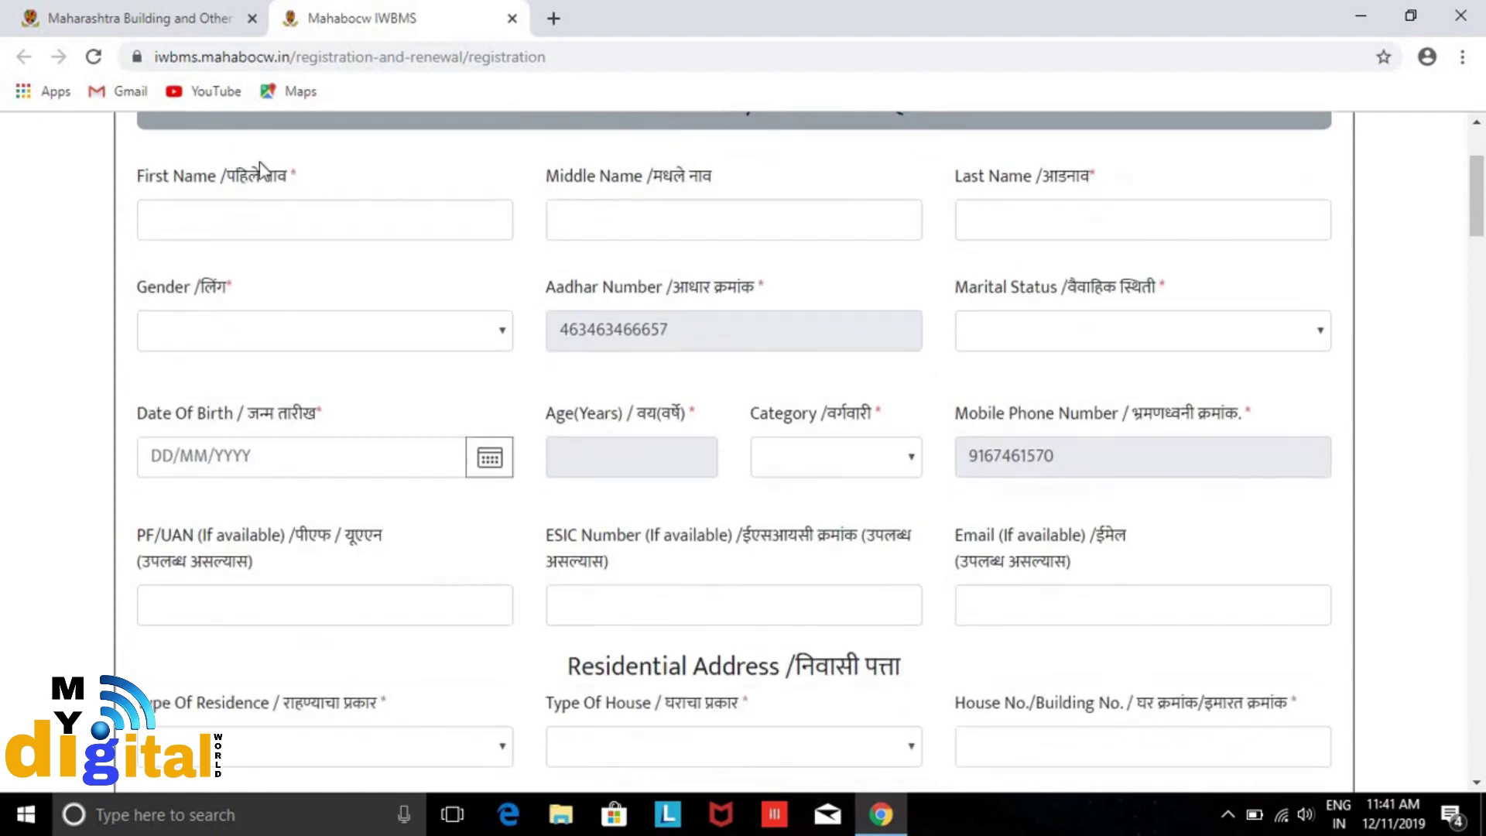
# Step: Enter the worker's first, middle and last names in the personal details
pyautogui.click(307, 225)
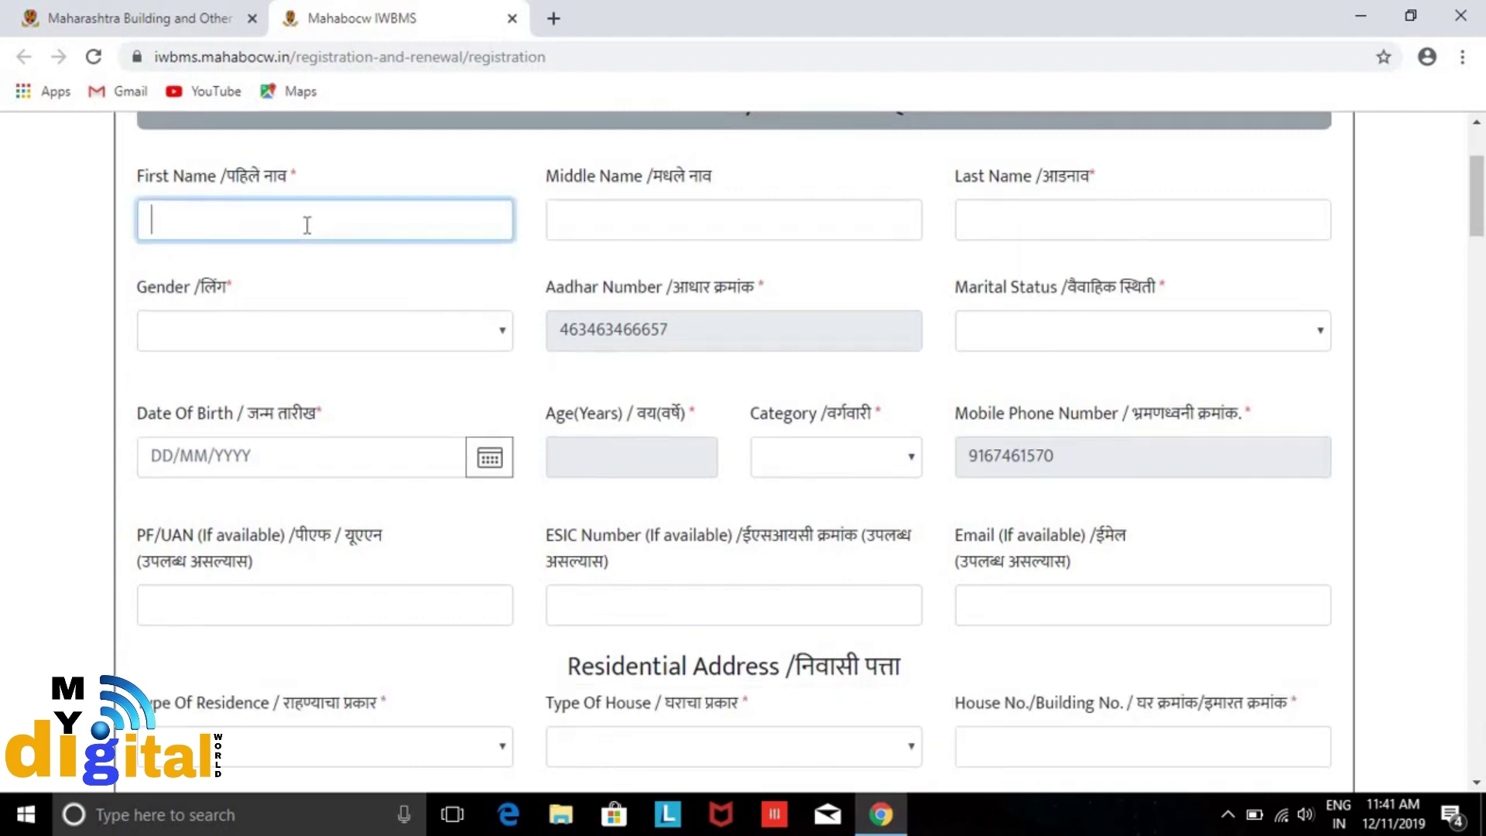
pyautogui.write('Va')
pyautogui.press('BackSpace')
pyautogui.press('Tab')
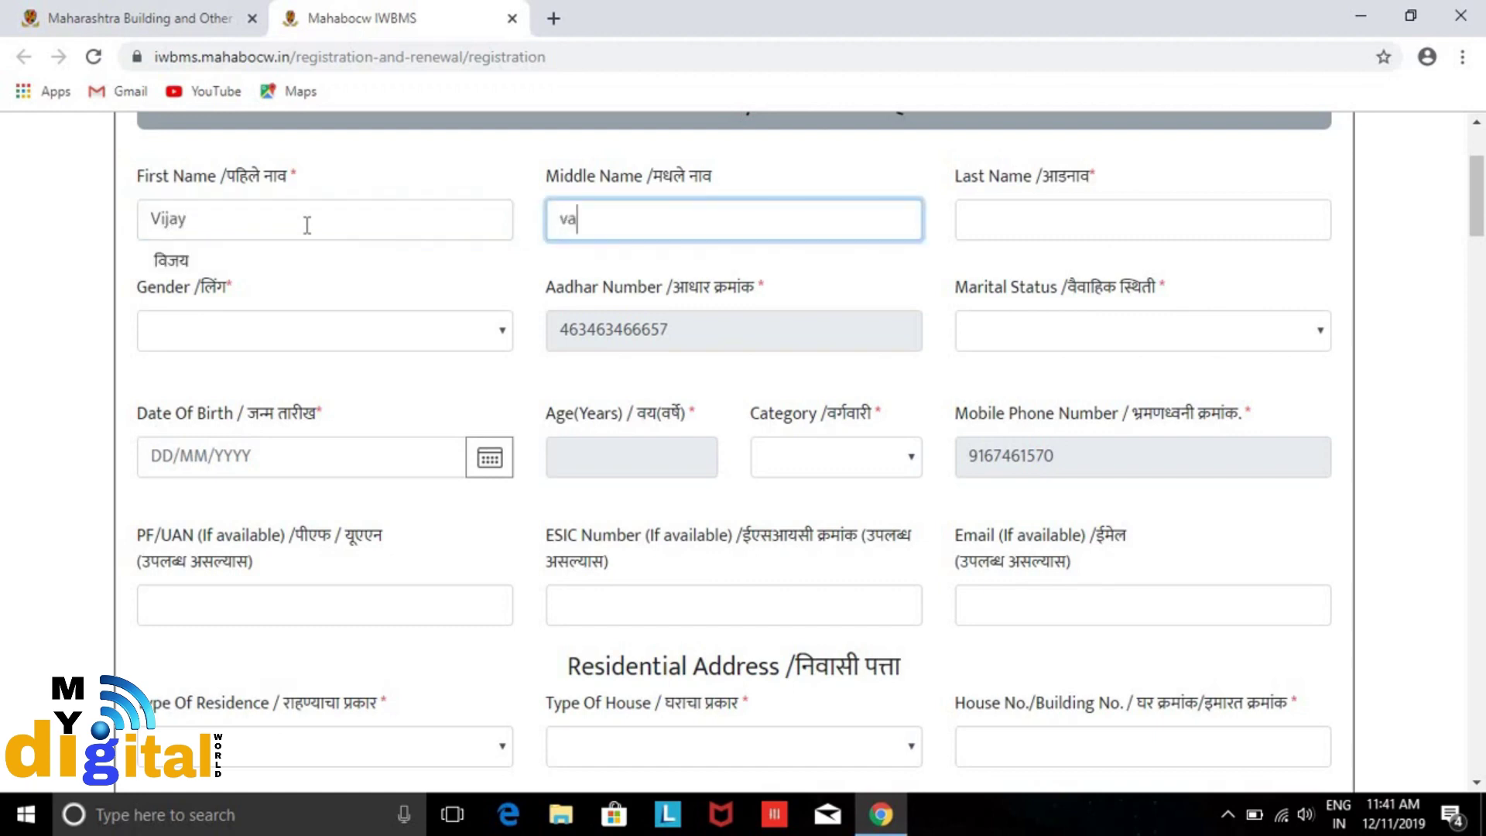
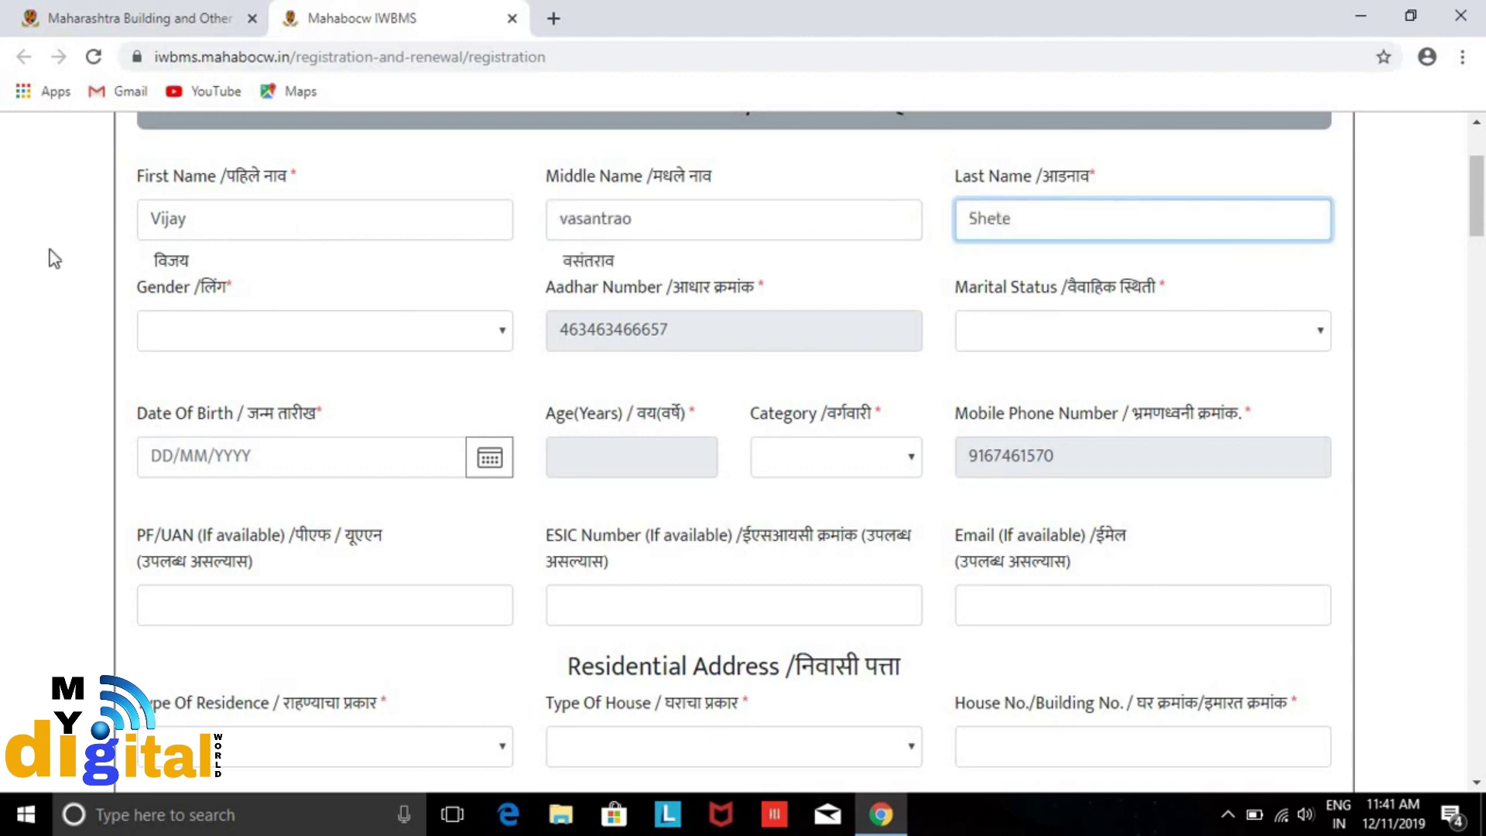
# Step: Set the worker's gender to Male and marital status to Married
pyautogui.click(325, 334)
pyautogui.click(384, 366)
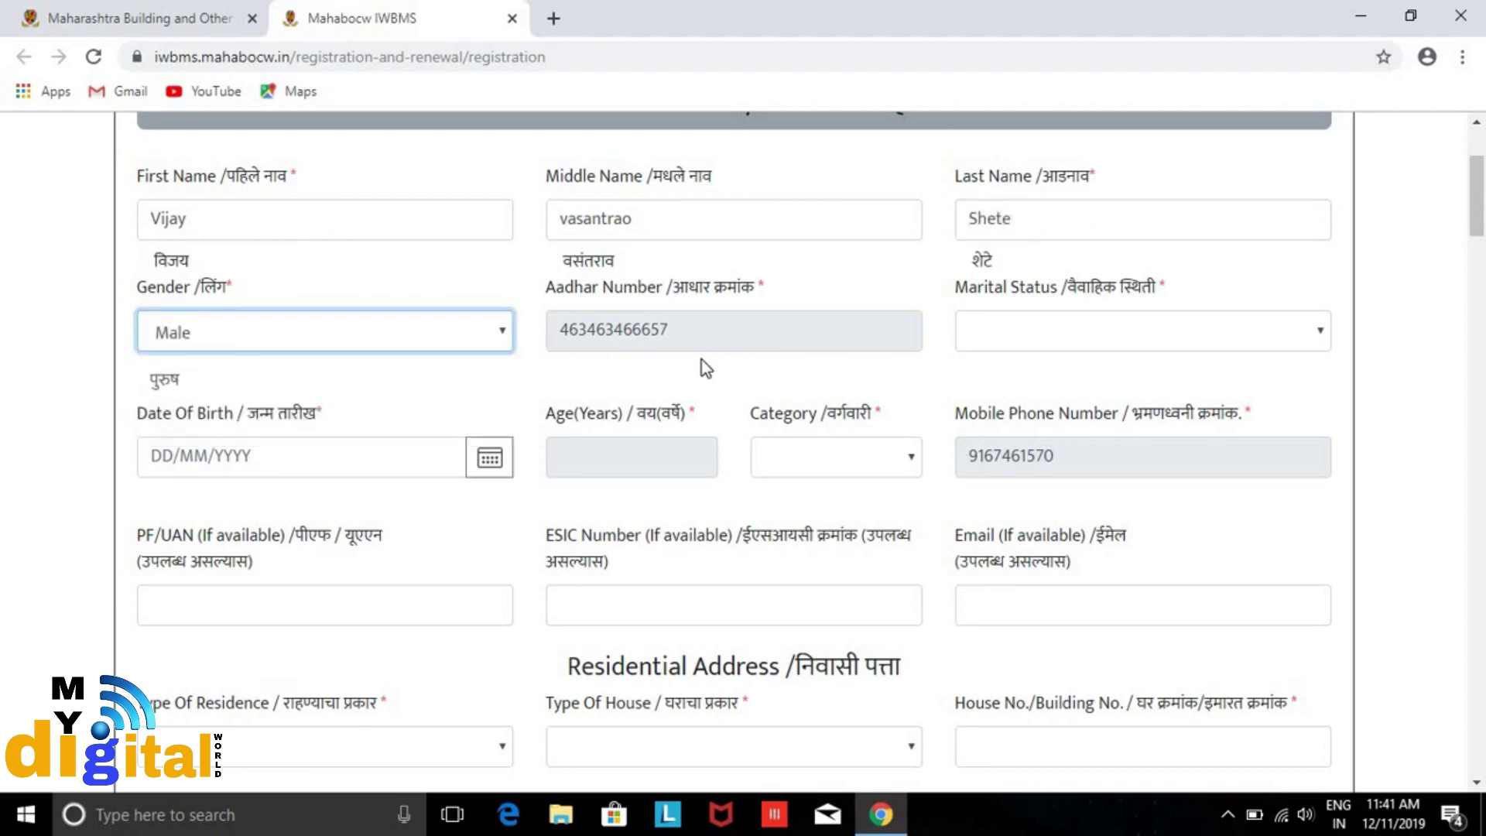
pyautogui.scroll(2, 699, 360)
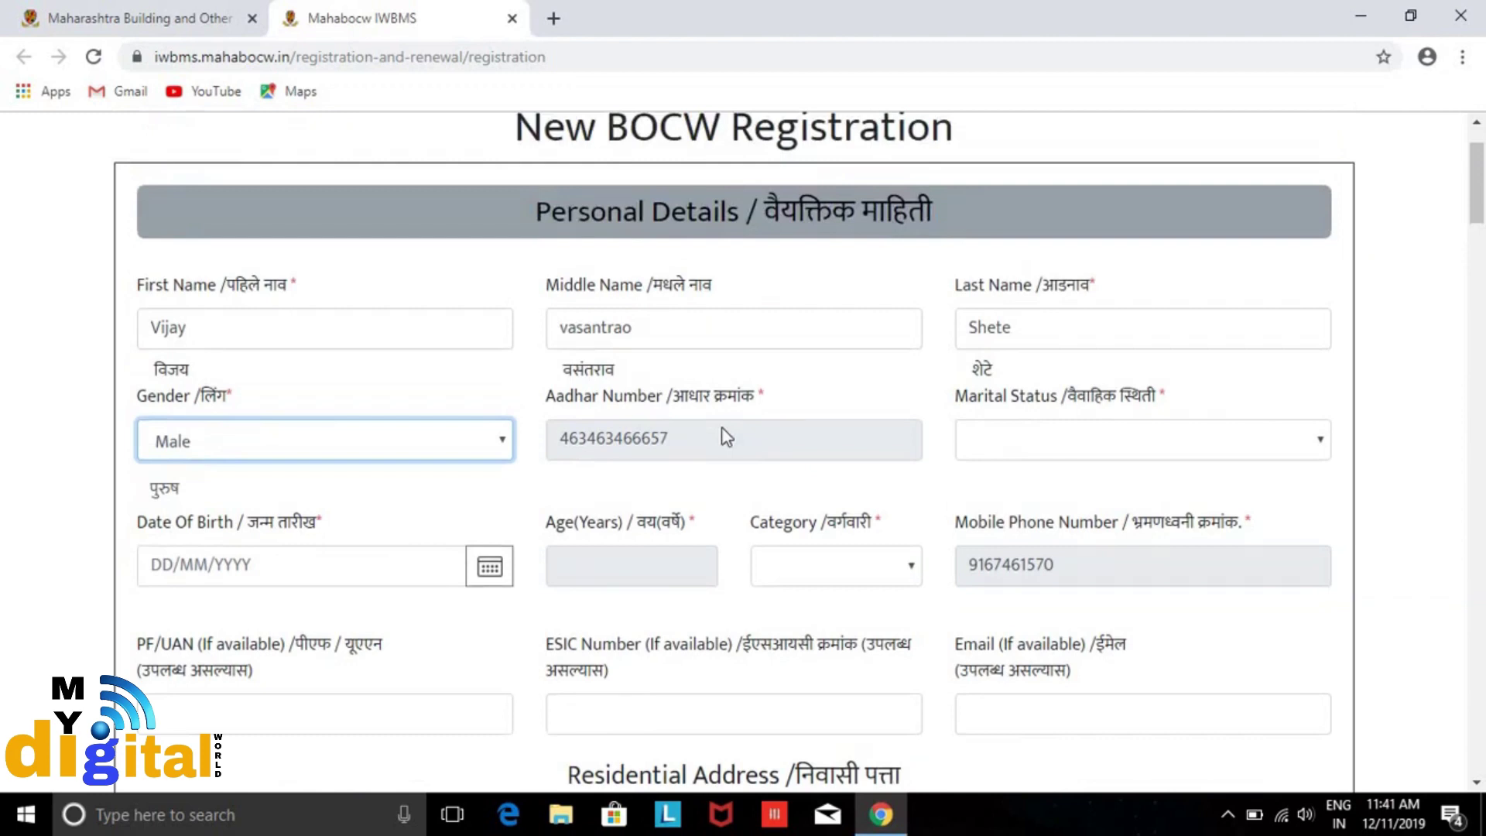
pyautogui.click(1233, 437)
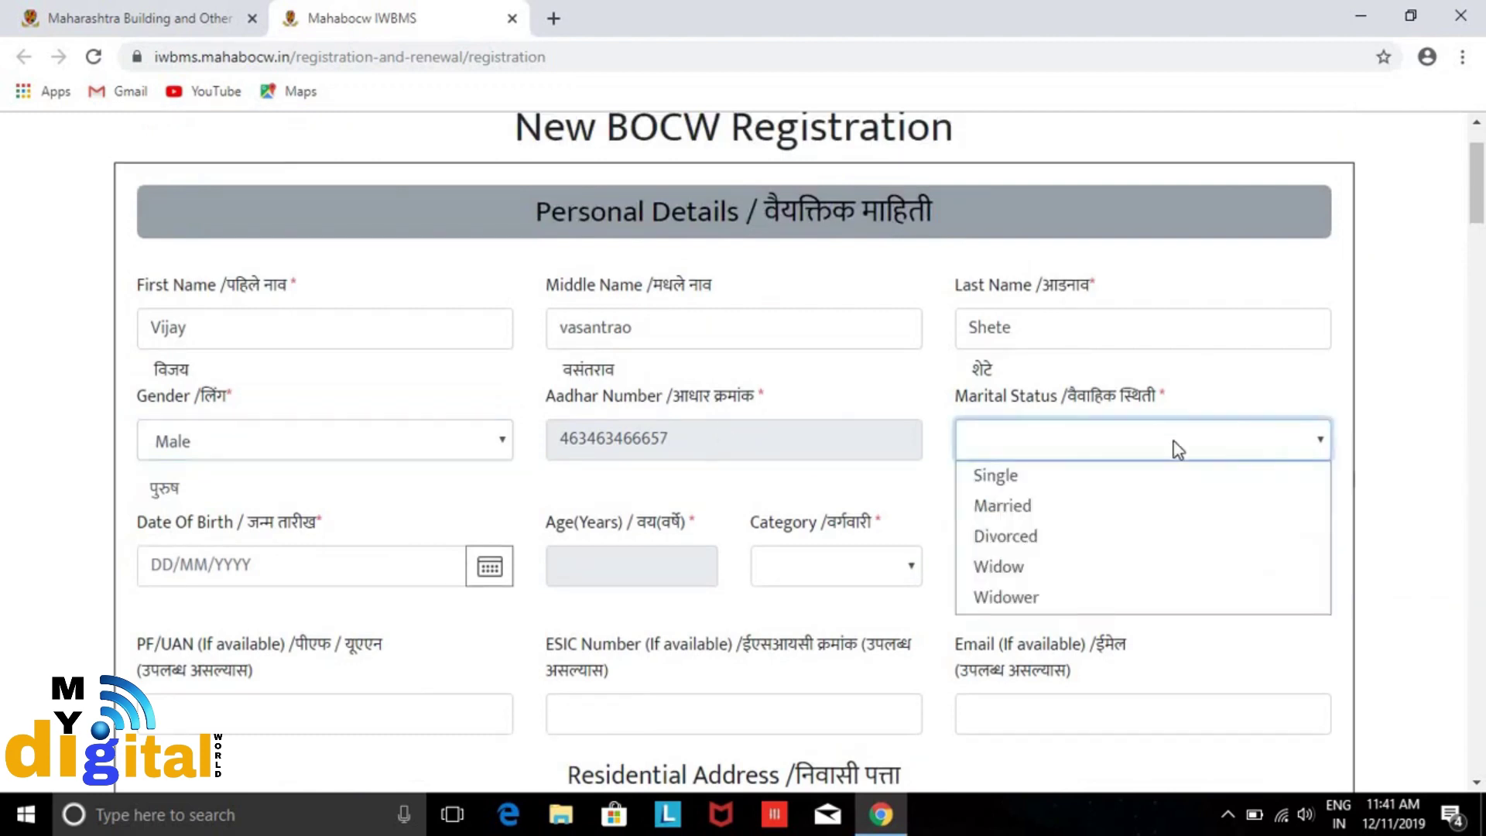
pyautogui.click(1074, 514)
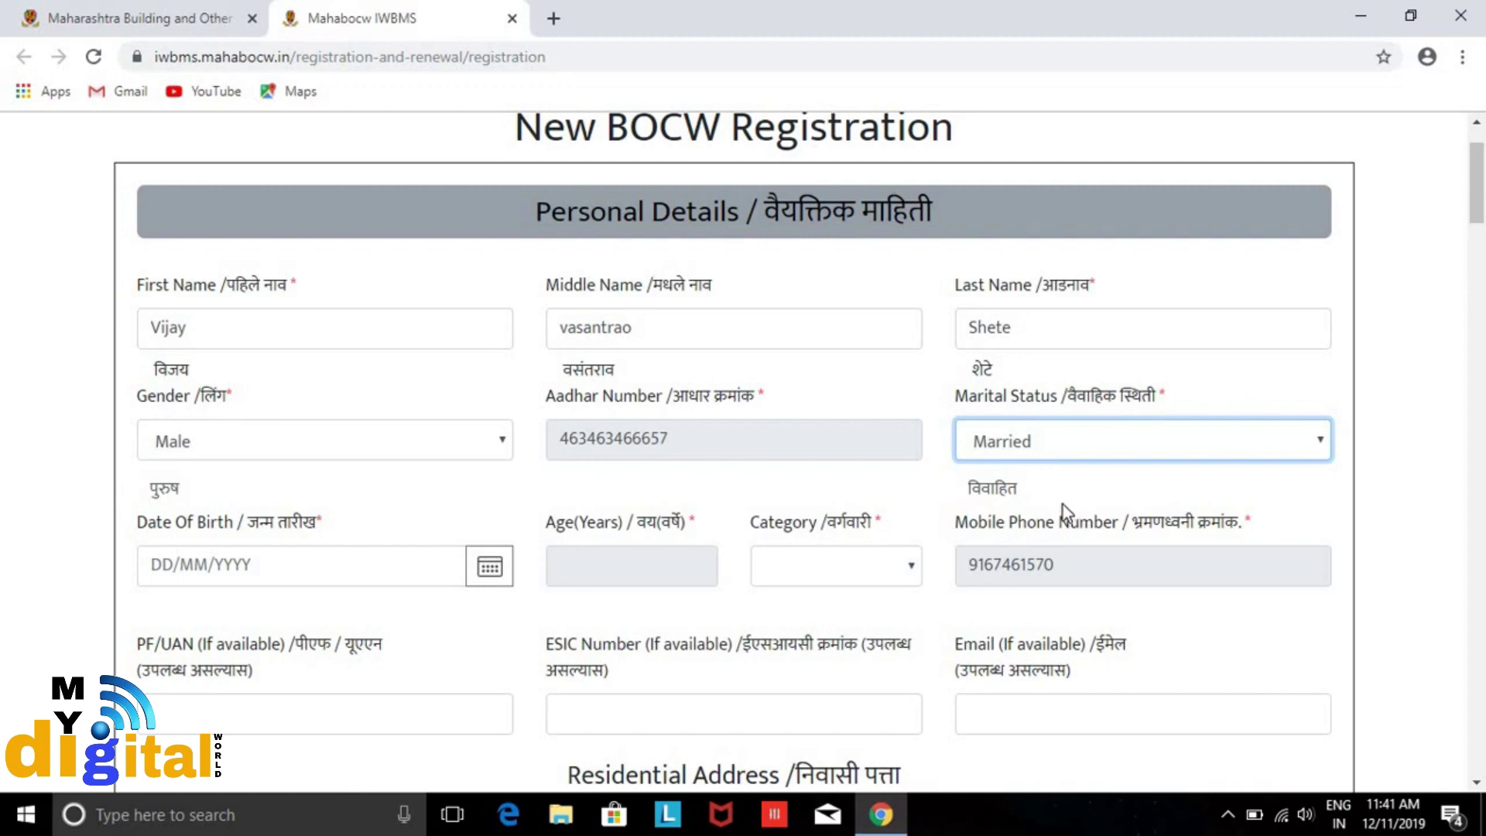
pyautogui.click(1093, 438)
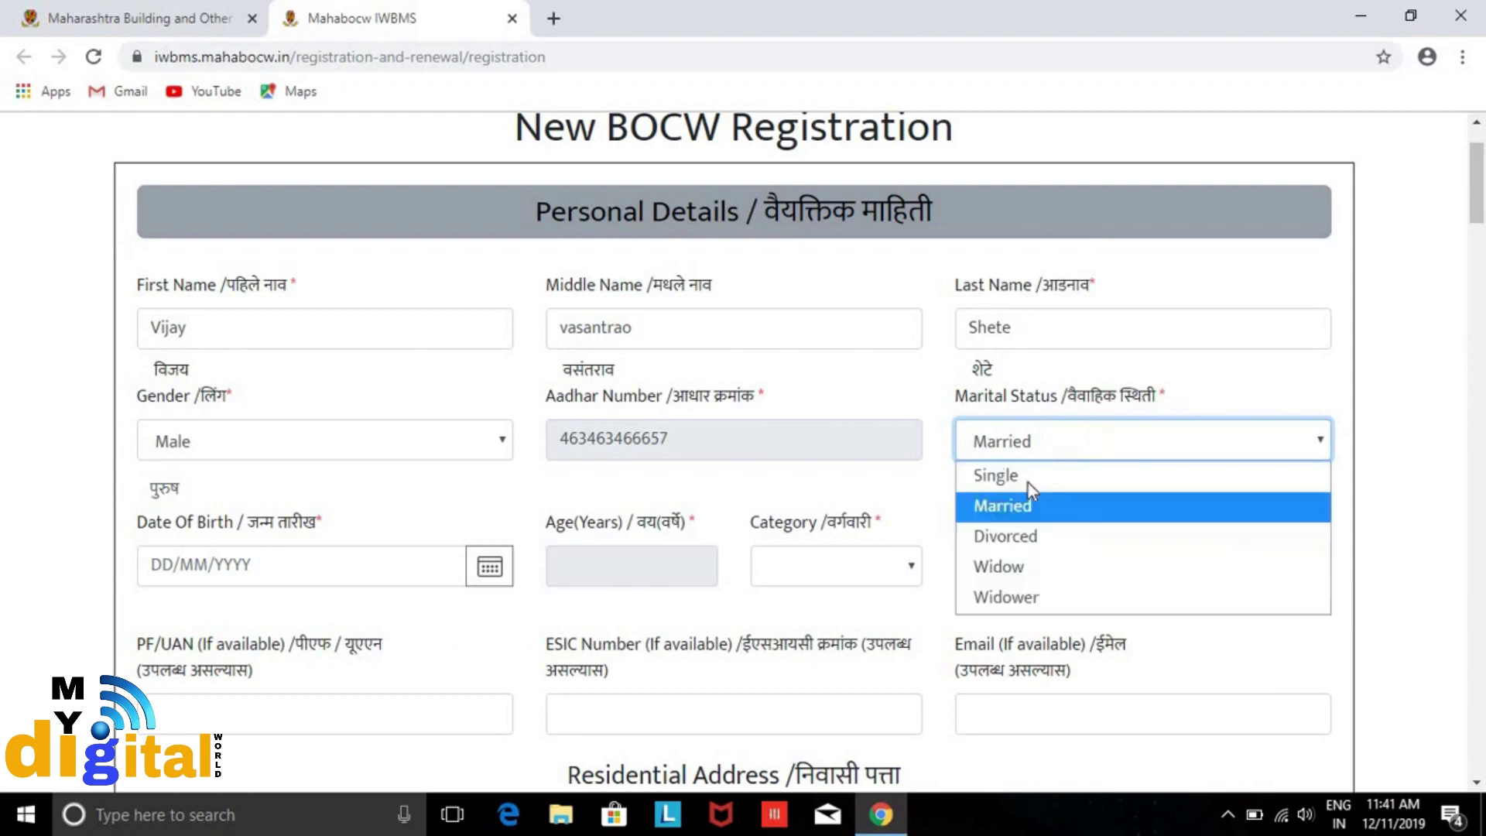
pyautogui.click(1070, 504)
pyautogui.scroll(-3, 234, 531)
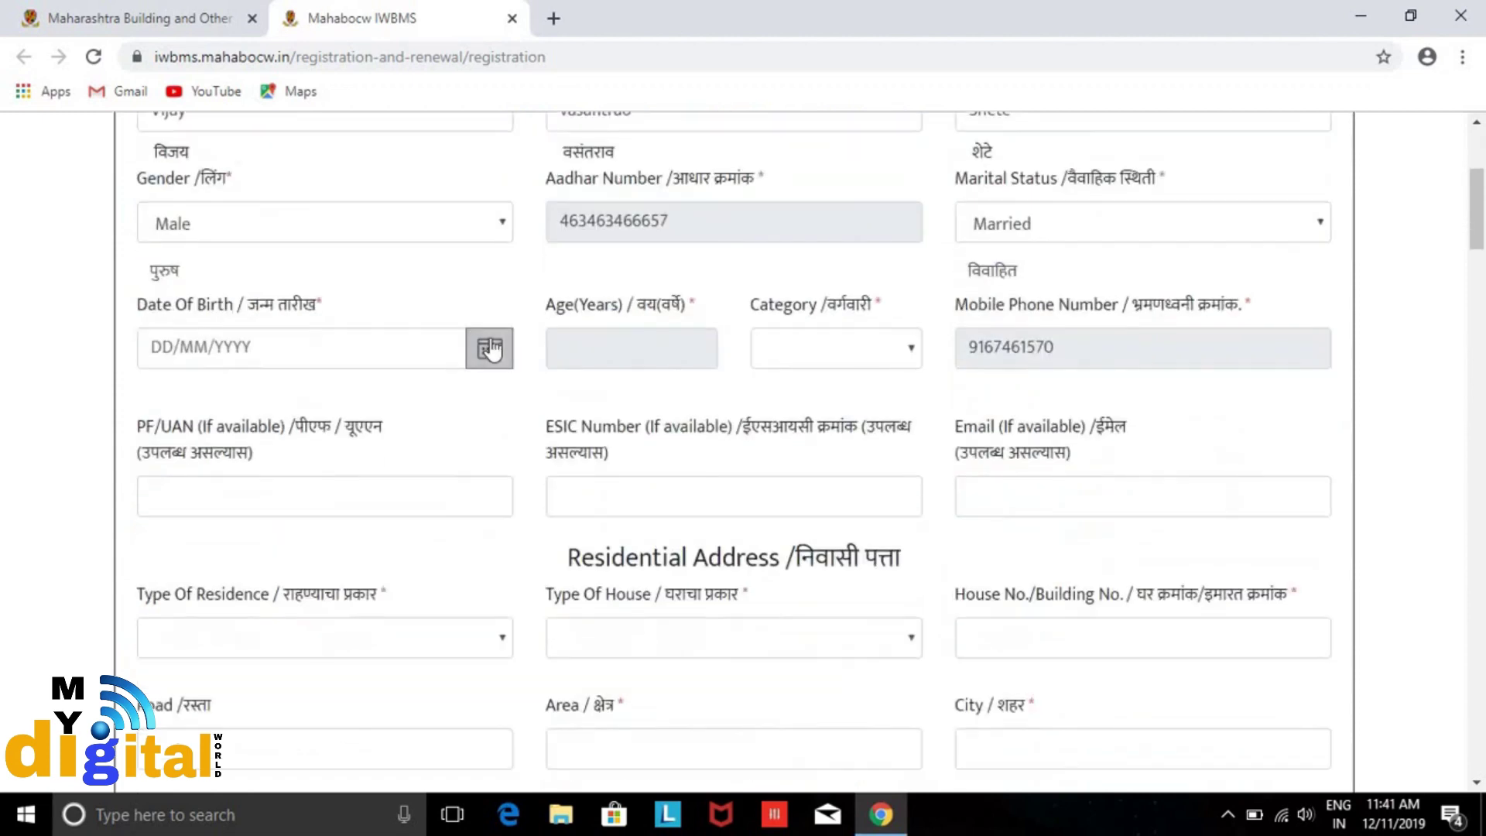
pyautogui.click(489, 349)
pyautogui.click(327, 395)
pyautogui.scroll(2, 305, 542)
pyautogui.click(294, 459)
pyautogui.click(248, 400)
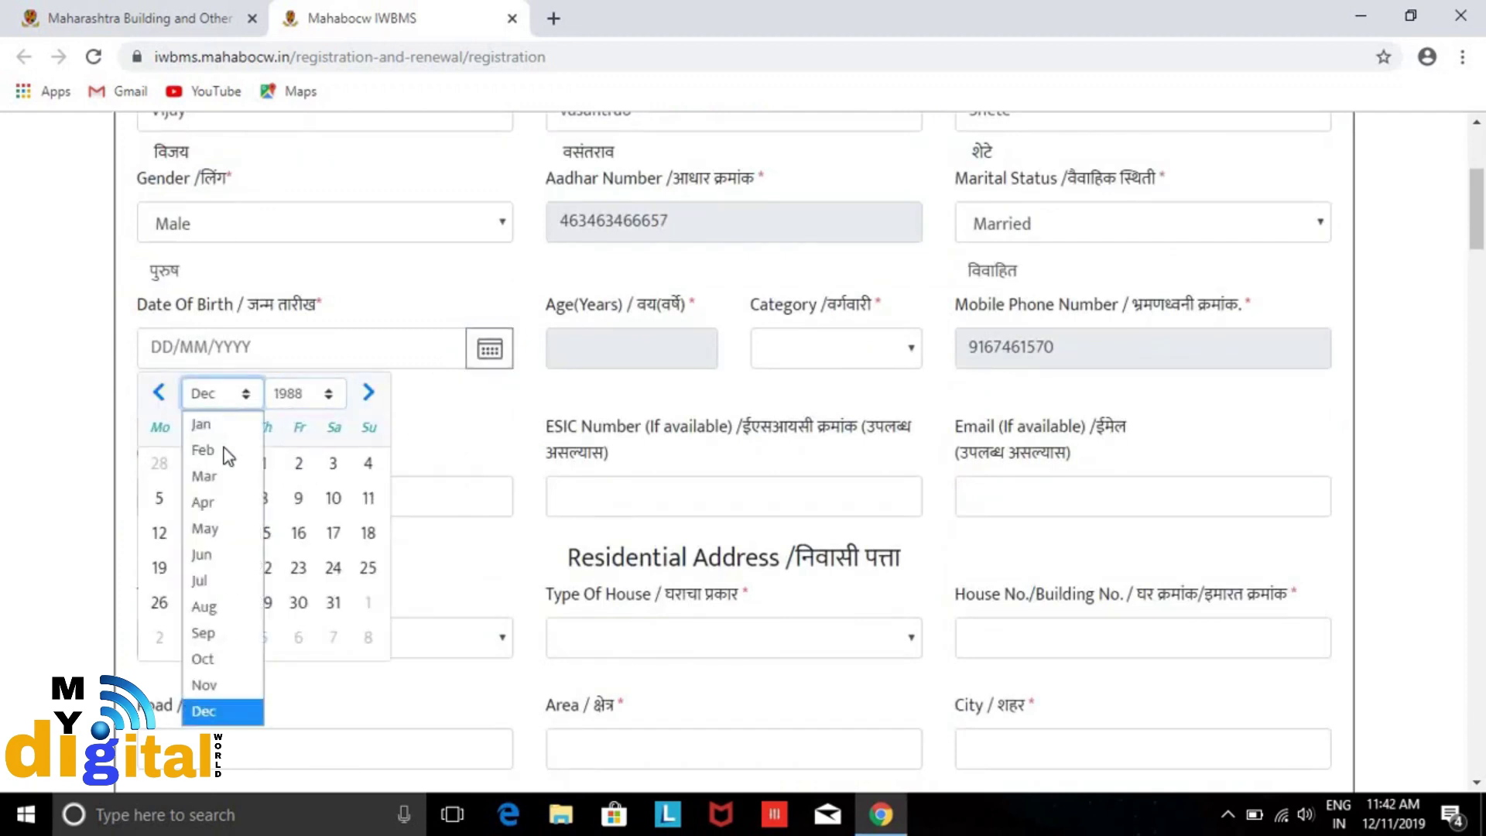
pyautogui.click(224, 528)
pyautogui.click(232, 500)
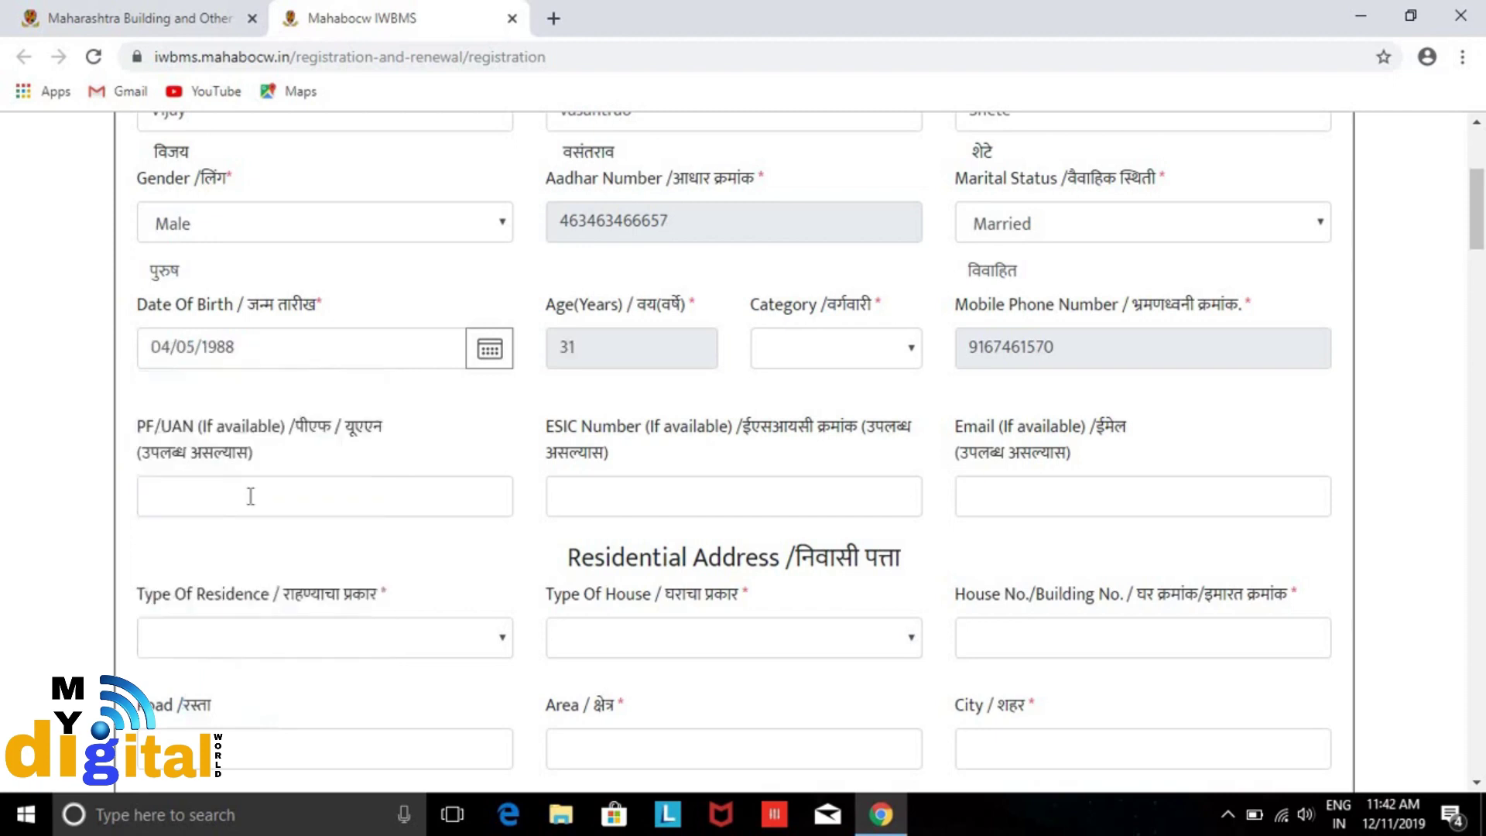
pyautogui.click(807, 357)
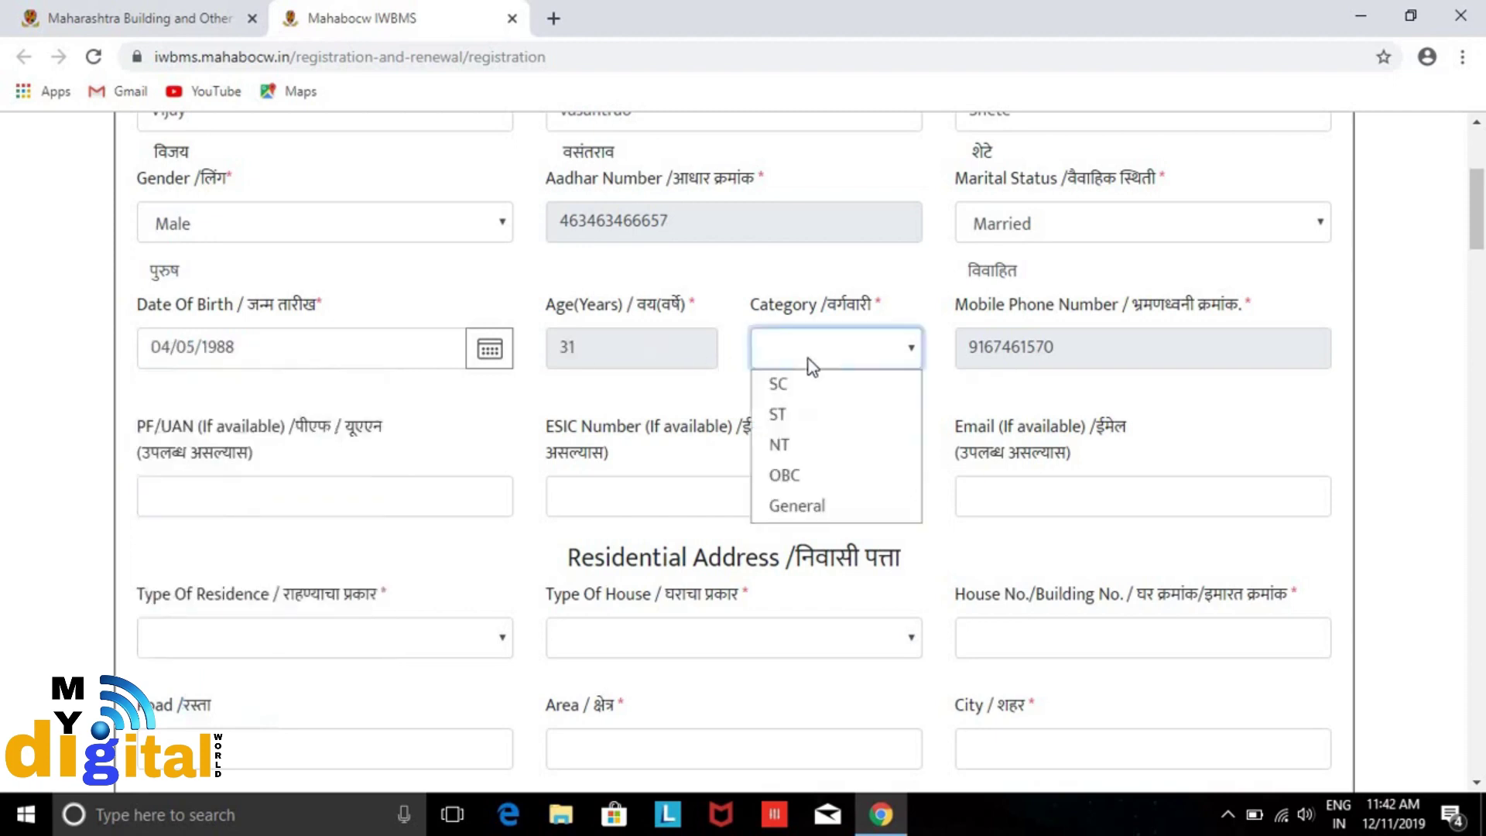
pyautogui.click(836, 505)
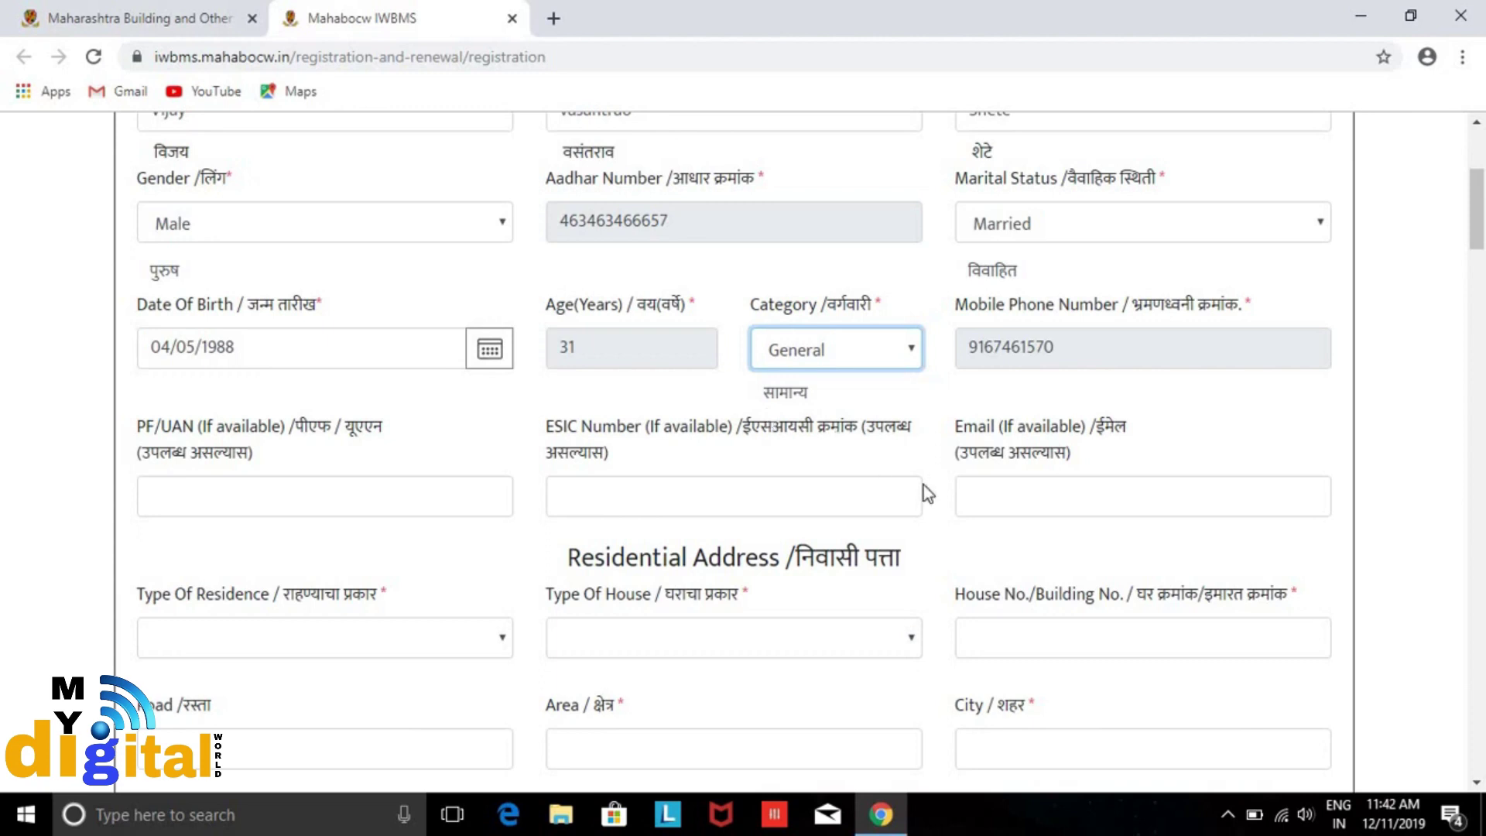
pyautogui.scroll(-3, 923, 485)
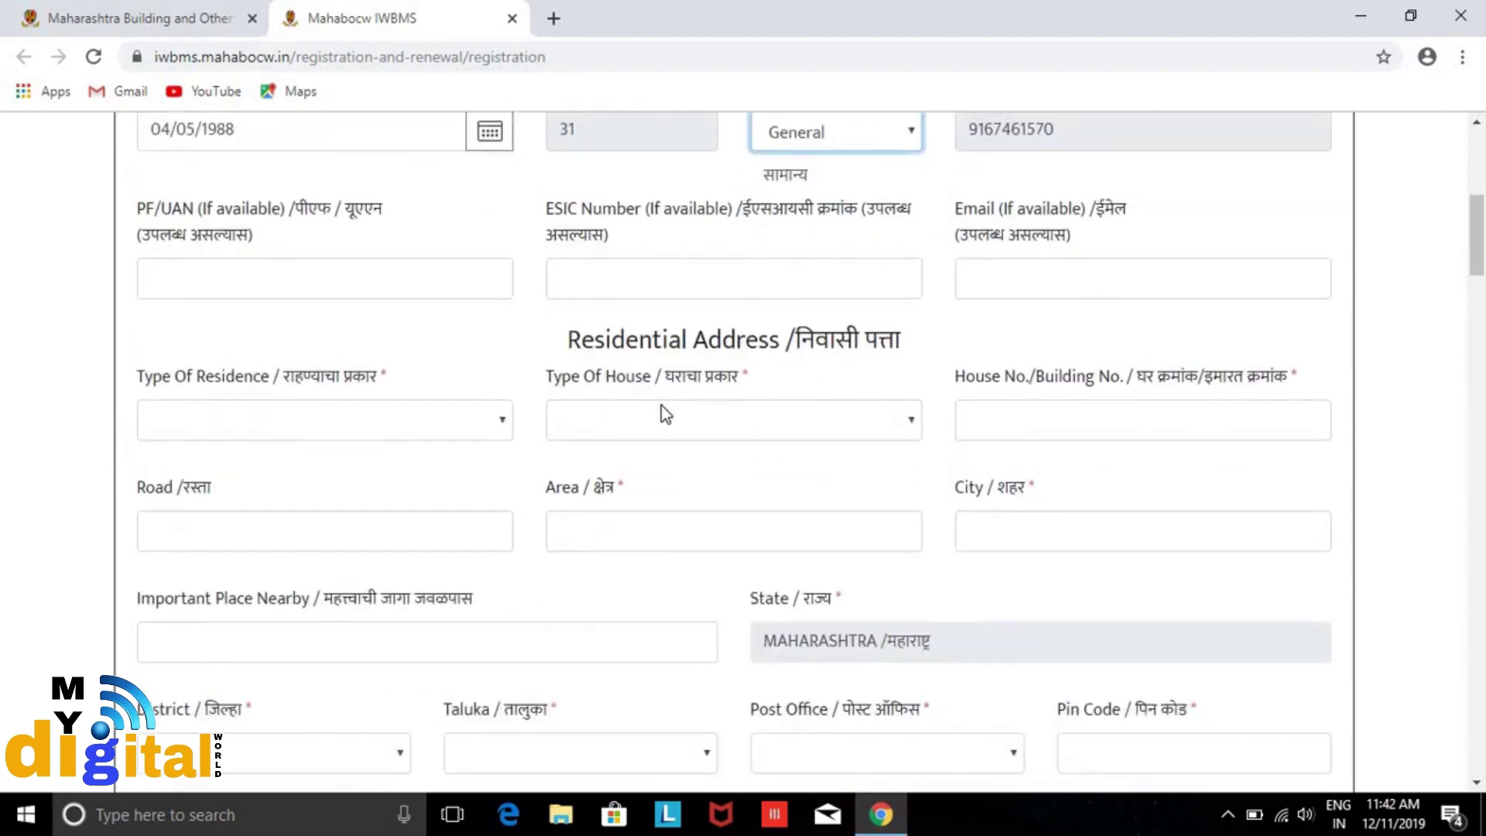
pyautogui.scroll(-2, 661, 406)
pyautogui.scroll(3, 324, 319)
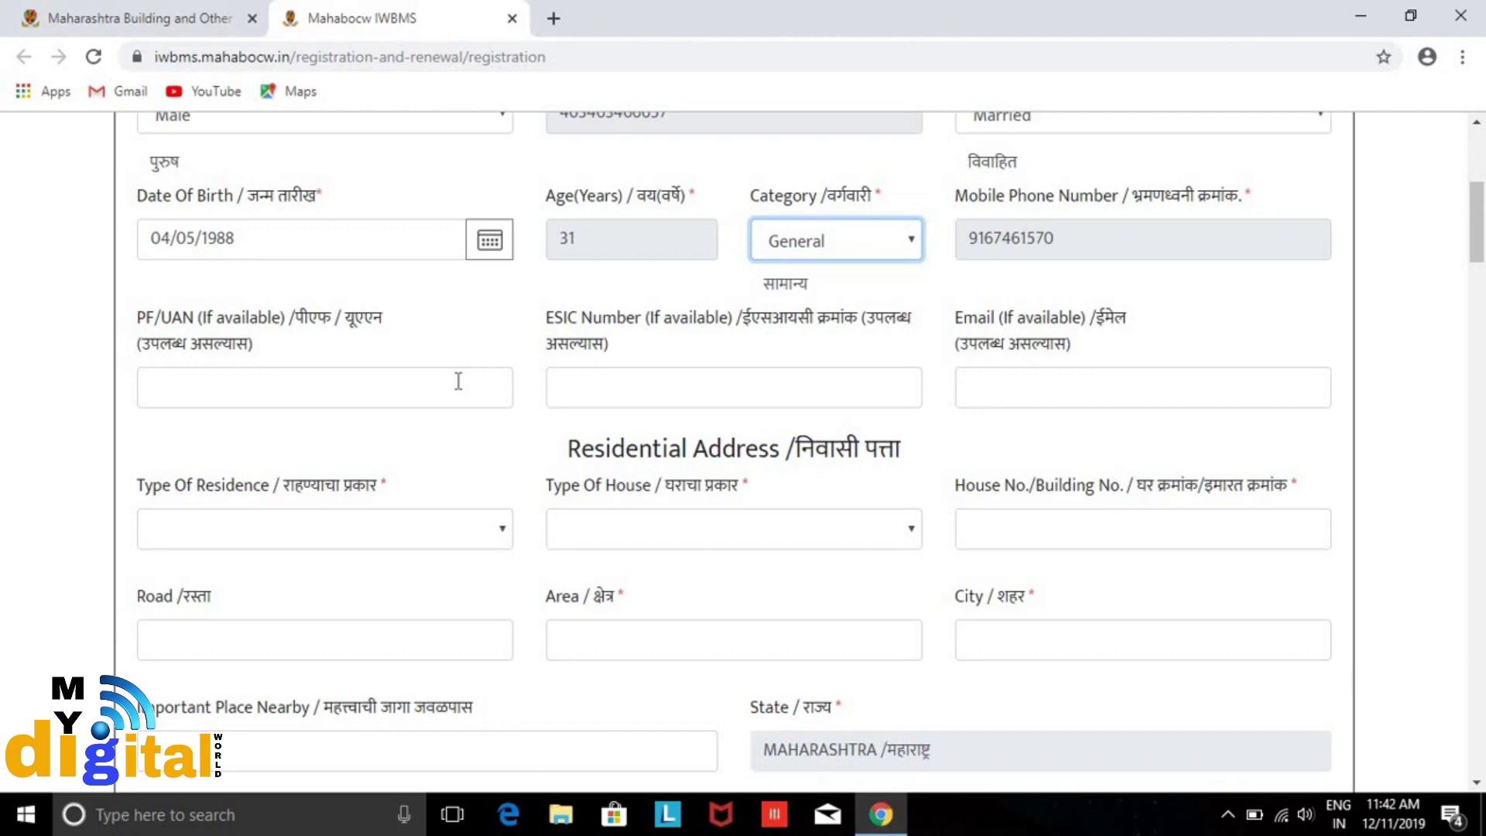
# Step: Set residence type to Owned and house type to Pucca, and begin entering the house number
pyautogui.scroll(-5, 457, 382)
pyautogui.scroll(2, 457, 365)
pyautogui.click(430, 327)
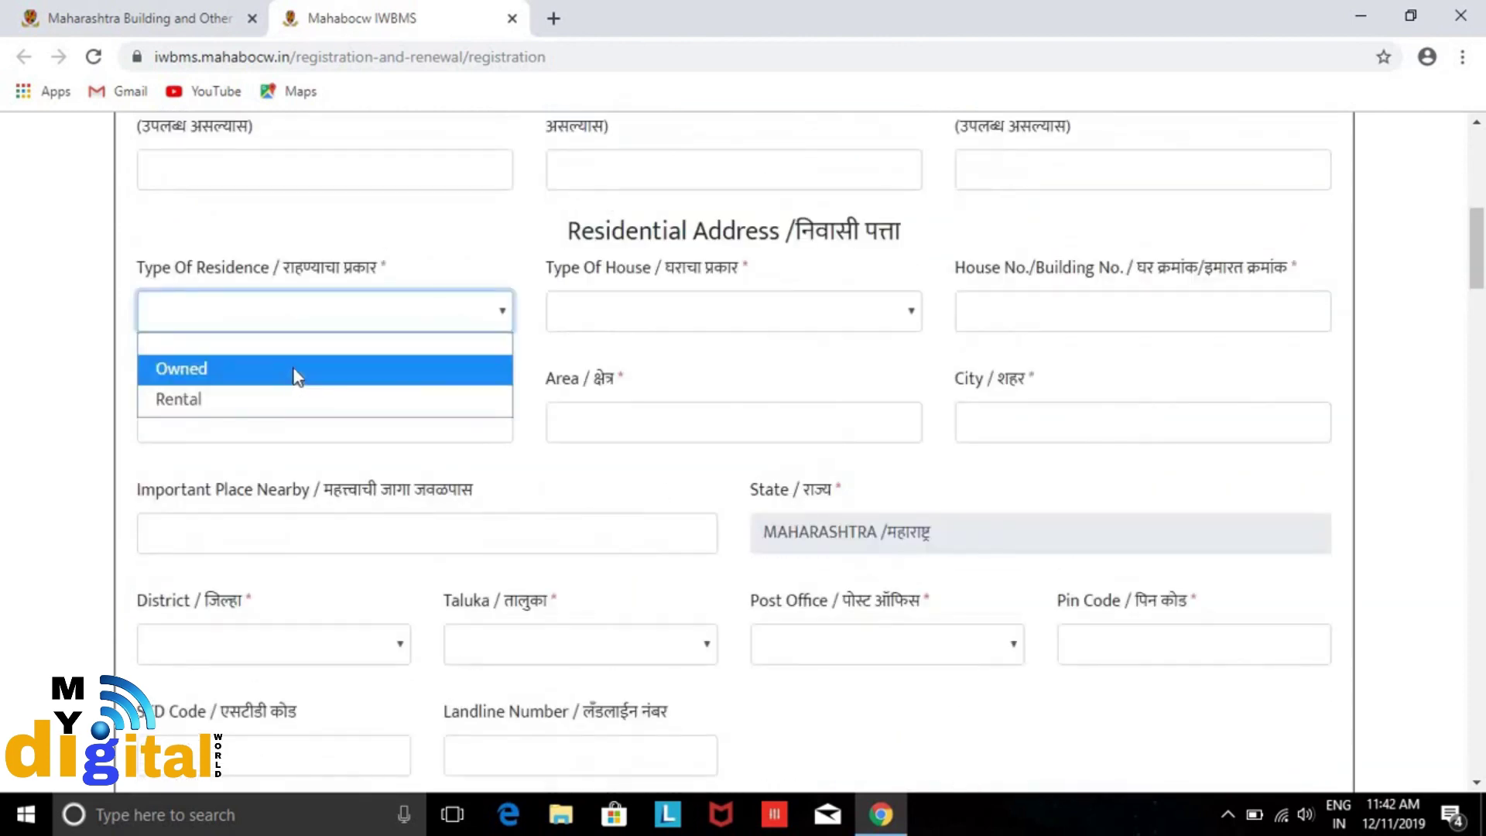
pyautogui.click(272, 372)
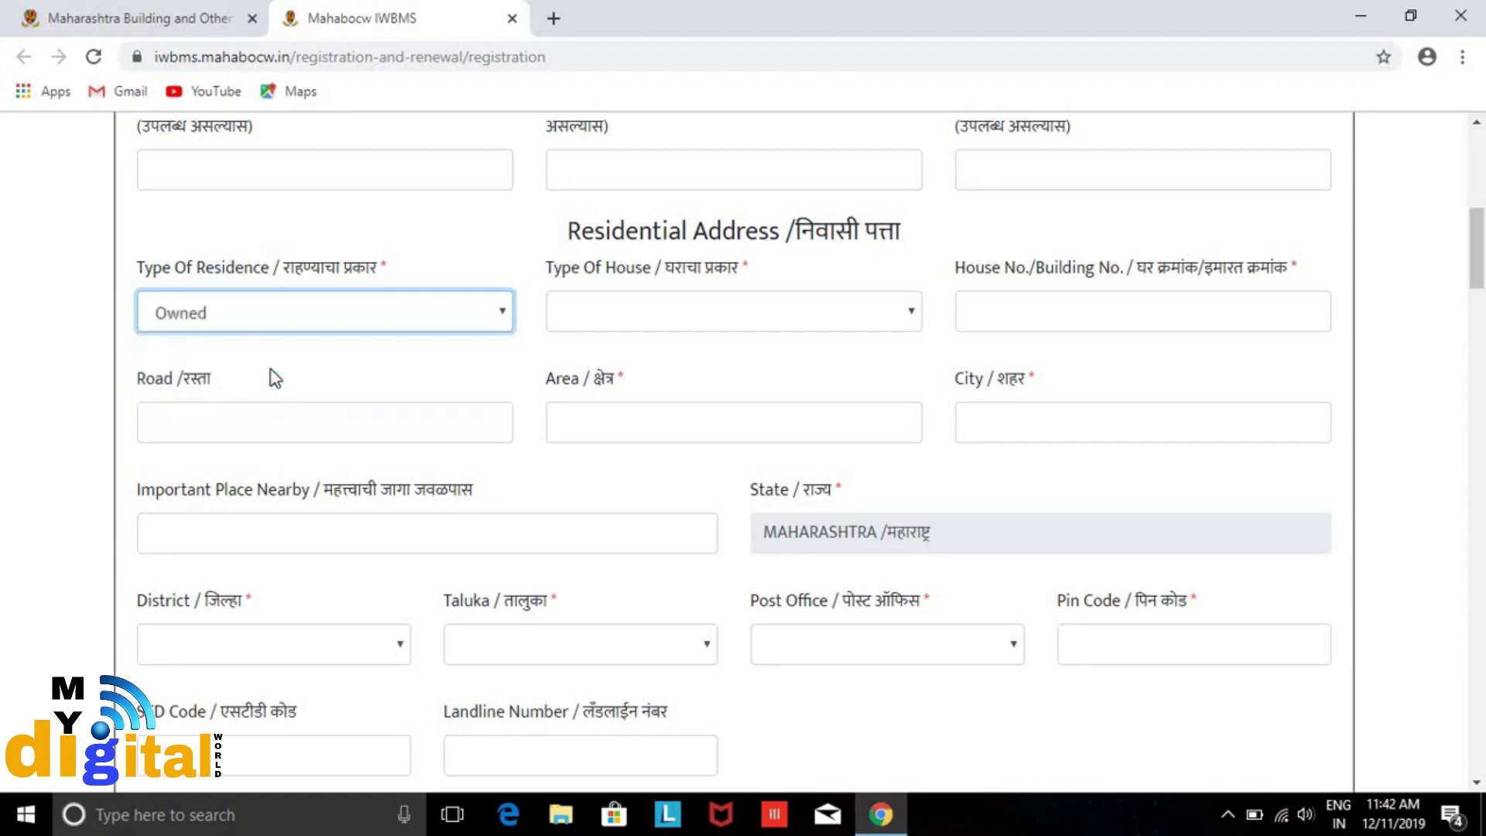
pyautogui.click(628, 318)
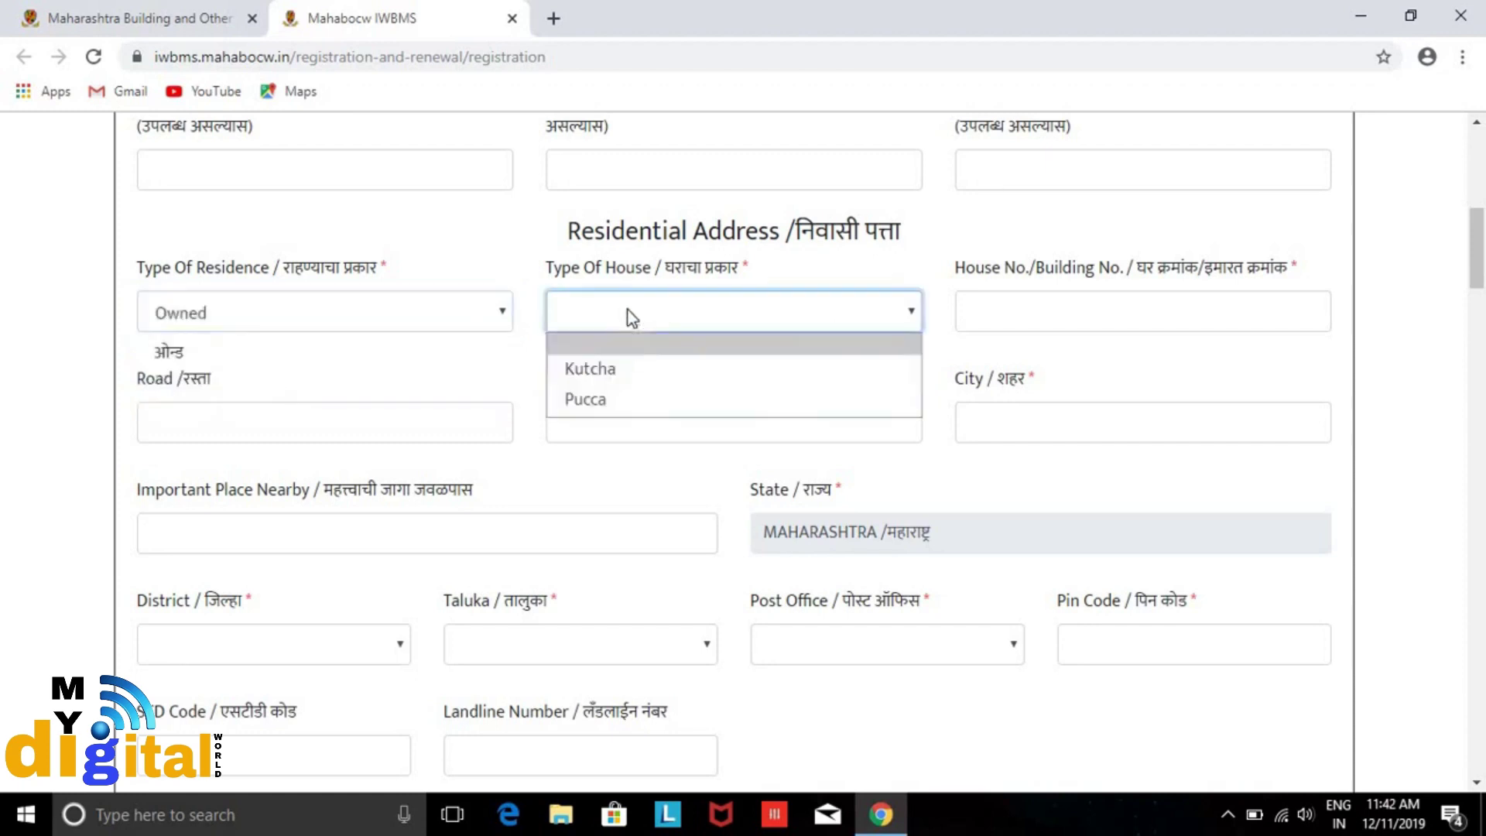
pyautogui.click(661, 399)
pyautogui.click(1006, 315)
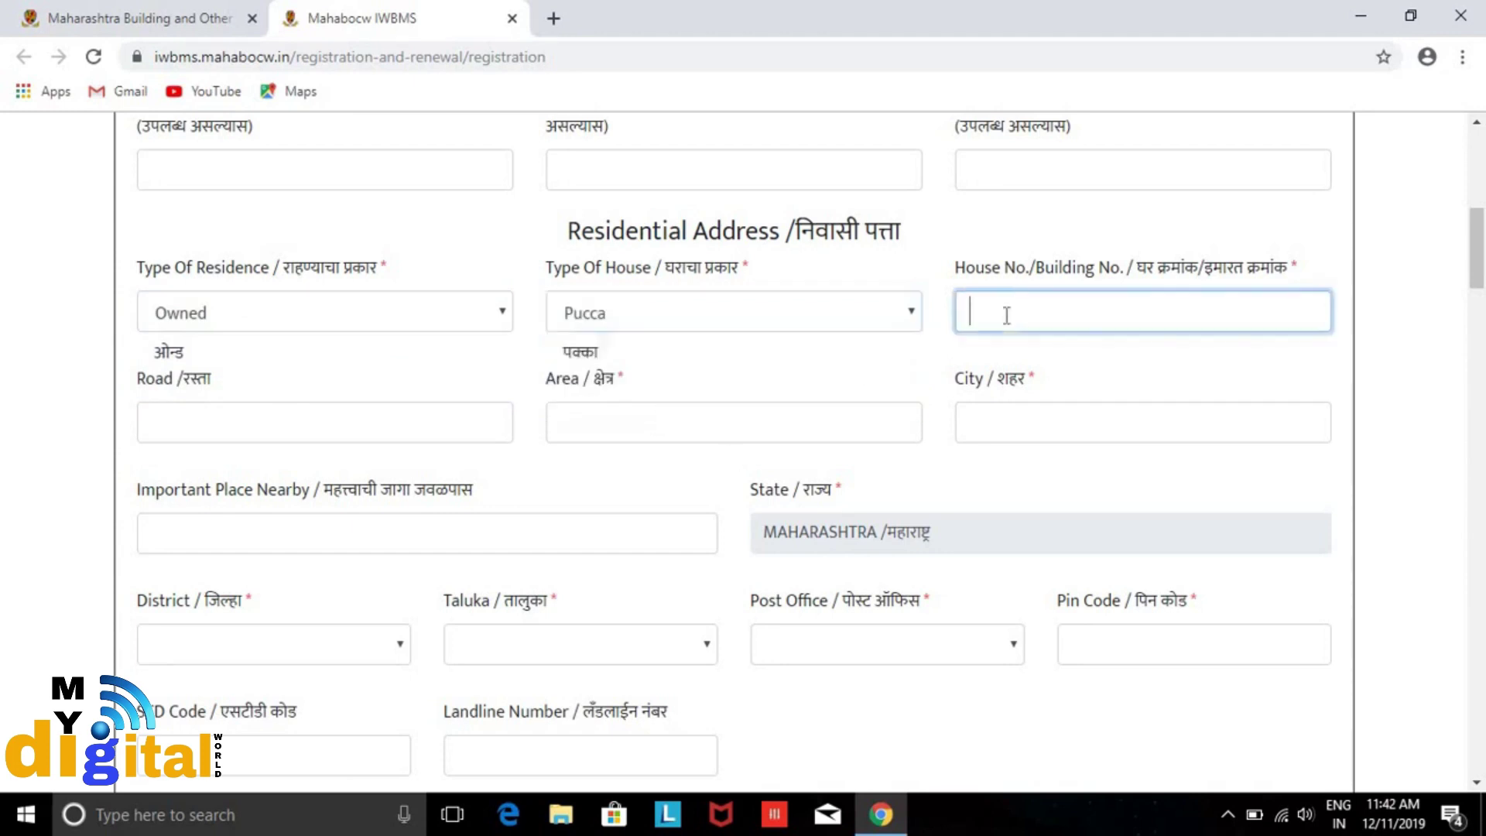
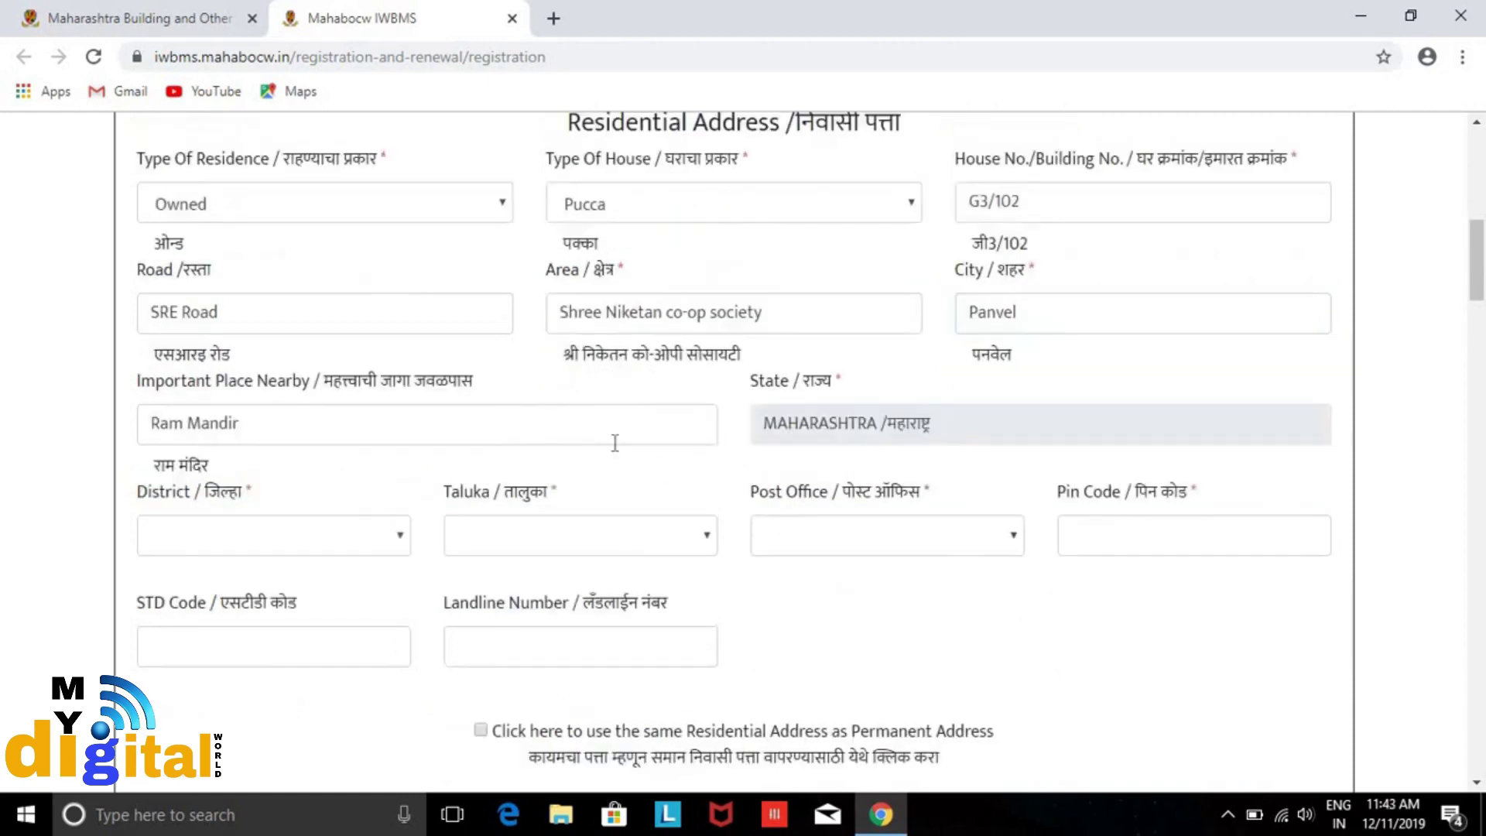
# Step: Choose Amravati as district and taluka and Sai Nagar S.O as the post office
pyautogui.scroll(2, 615, 443)
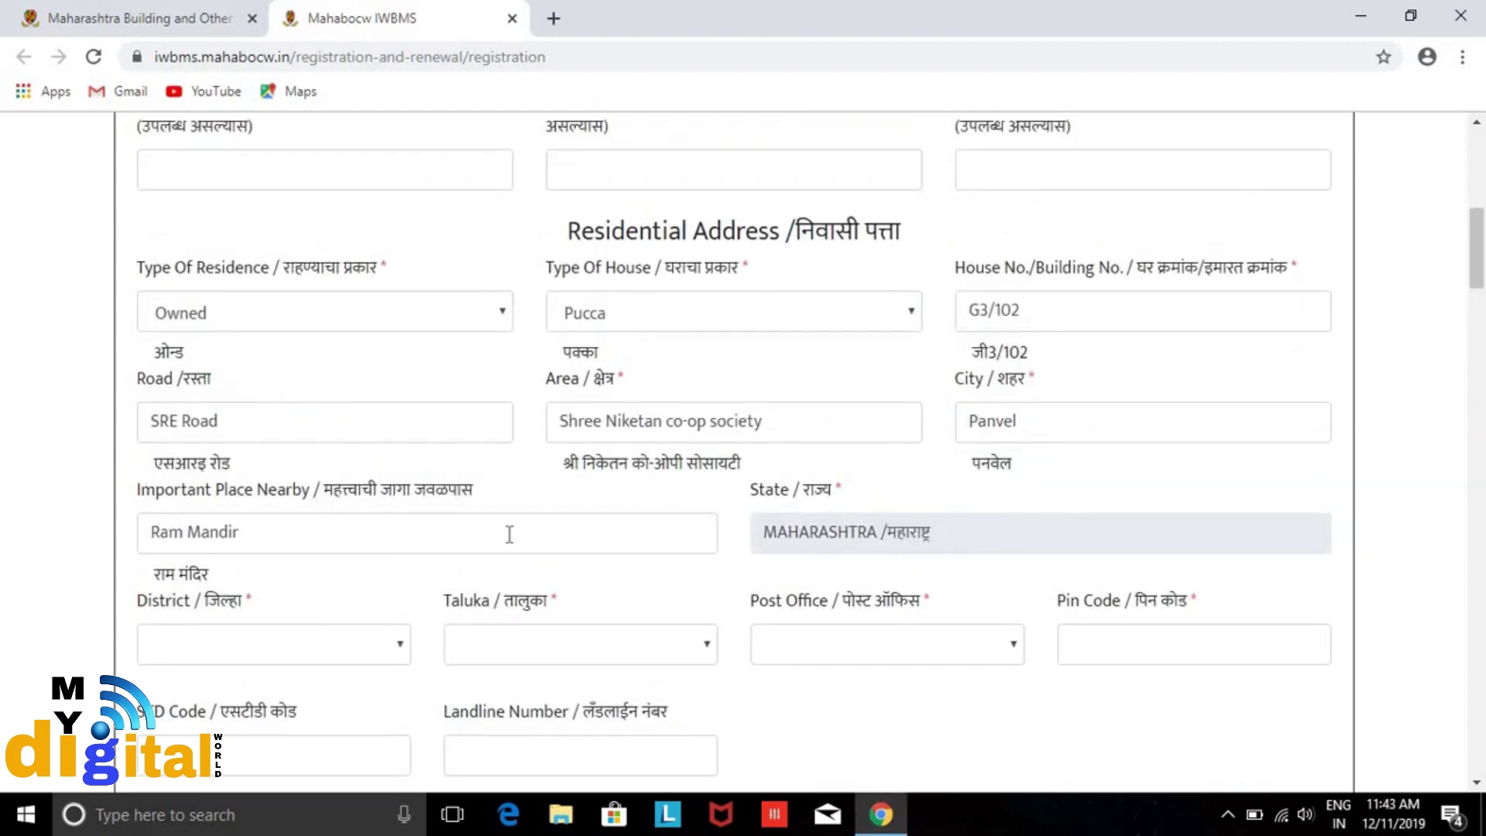
pyautogui.scroll(3, 691, 592)
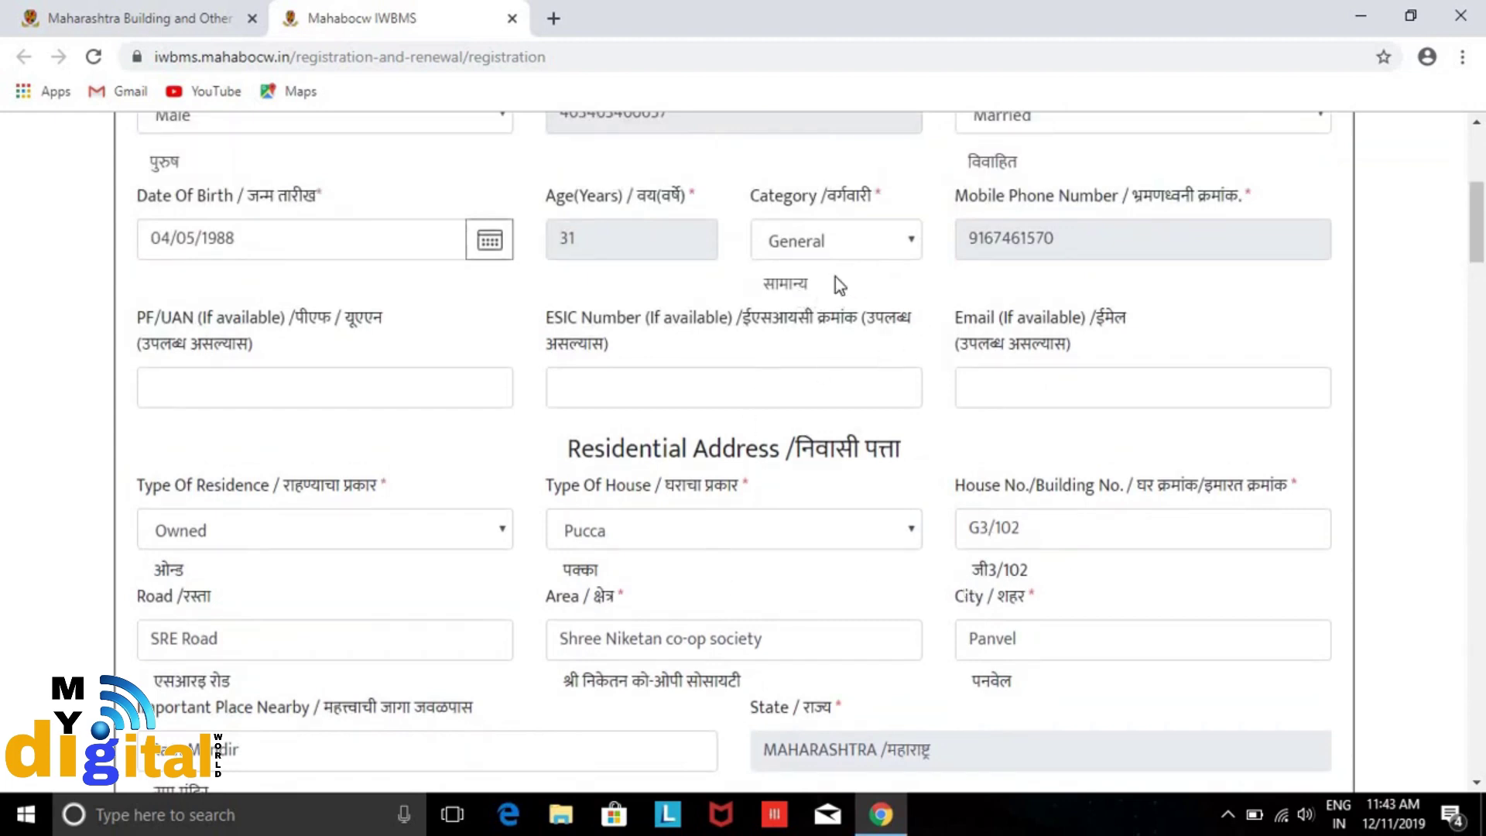
pyautogui.scroll(-3, 829, 457)
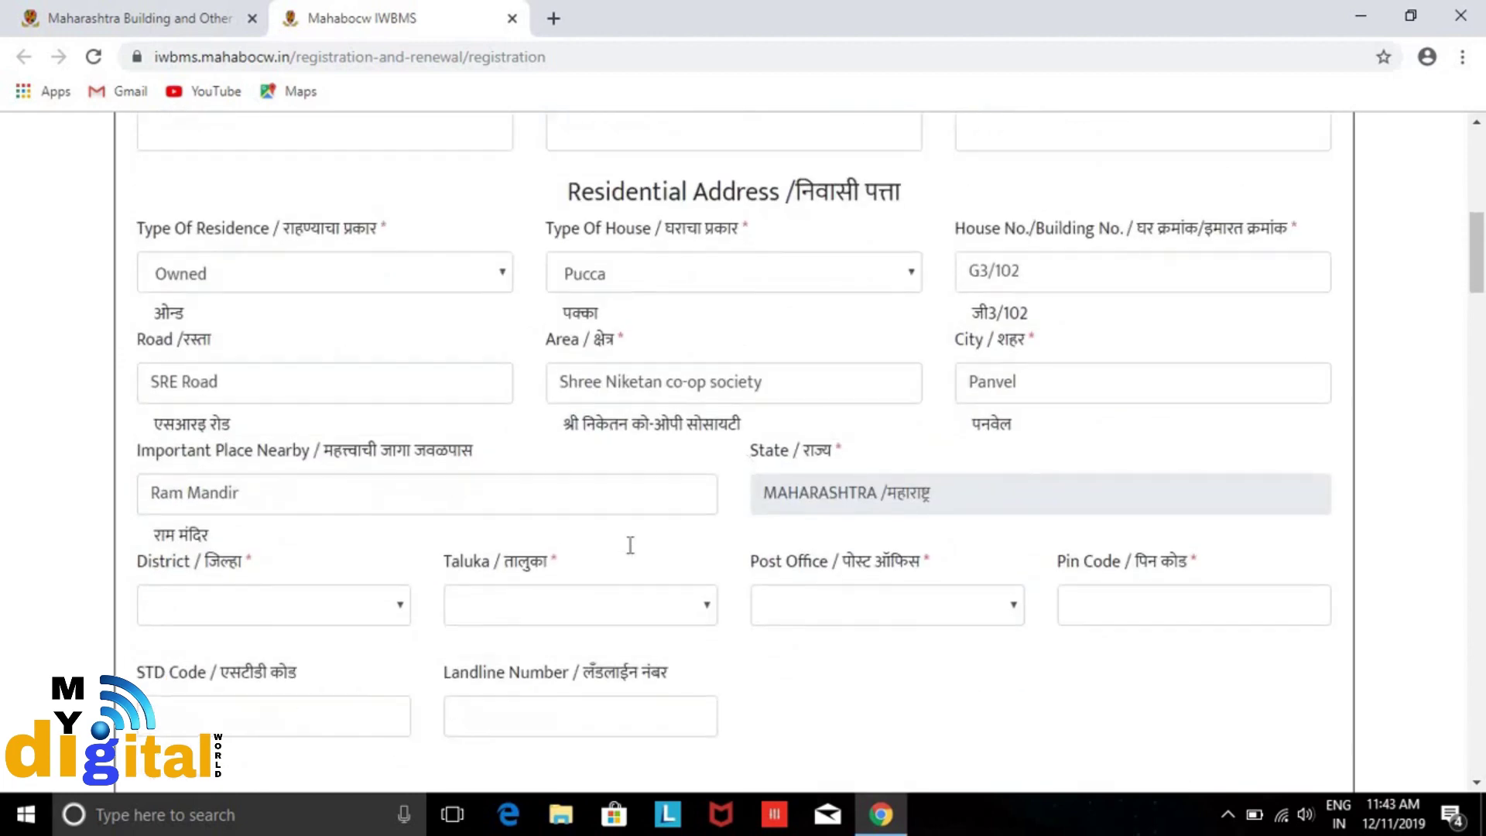
pyautogui.scroll(-1, 631, 545)
pyautogui.click(313, 537)
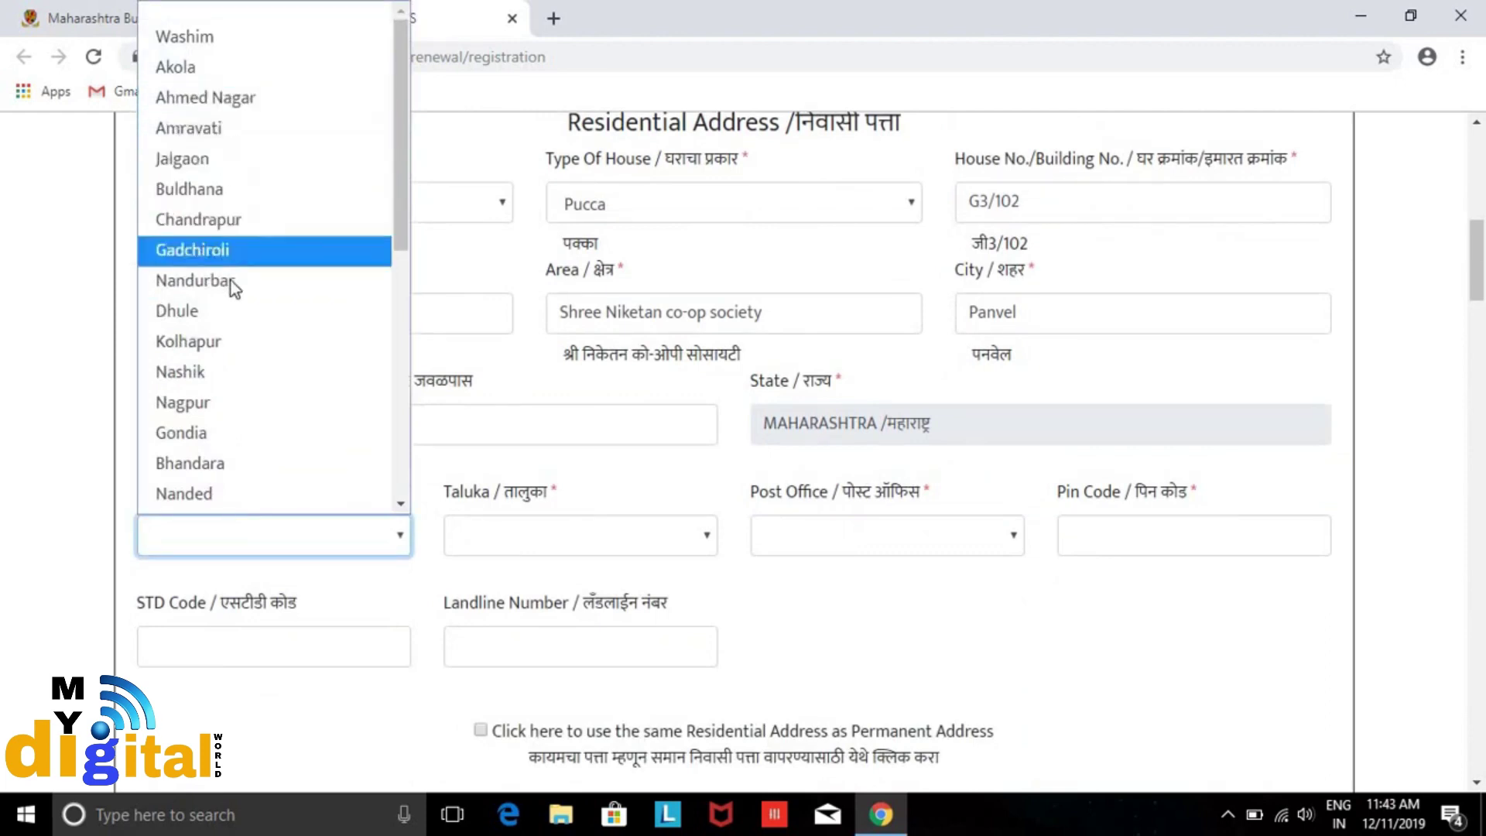
pyautogui.click(200, 130)
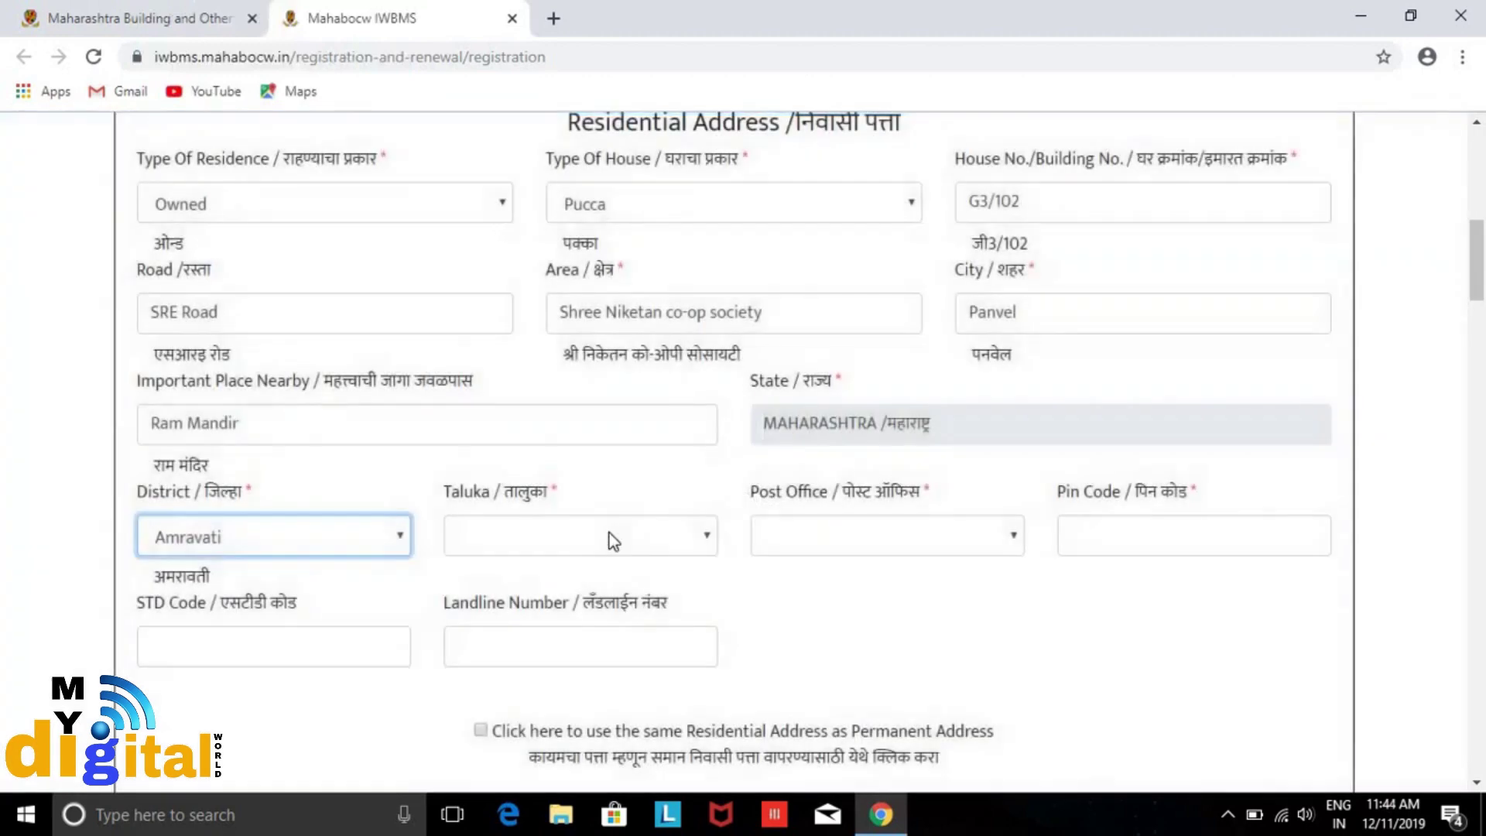
pyautogui.click(610, 533)
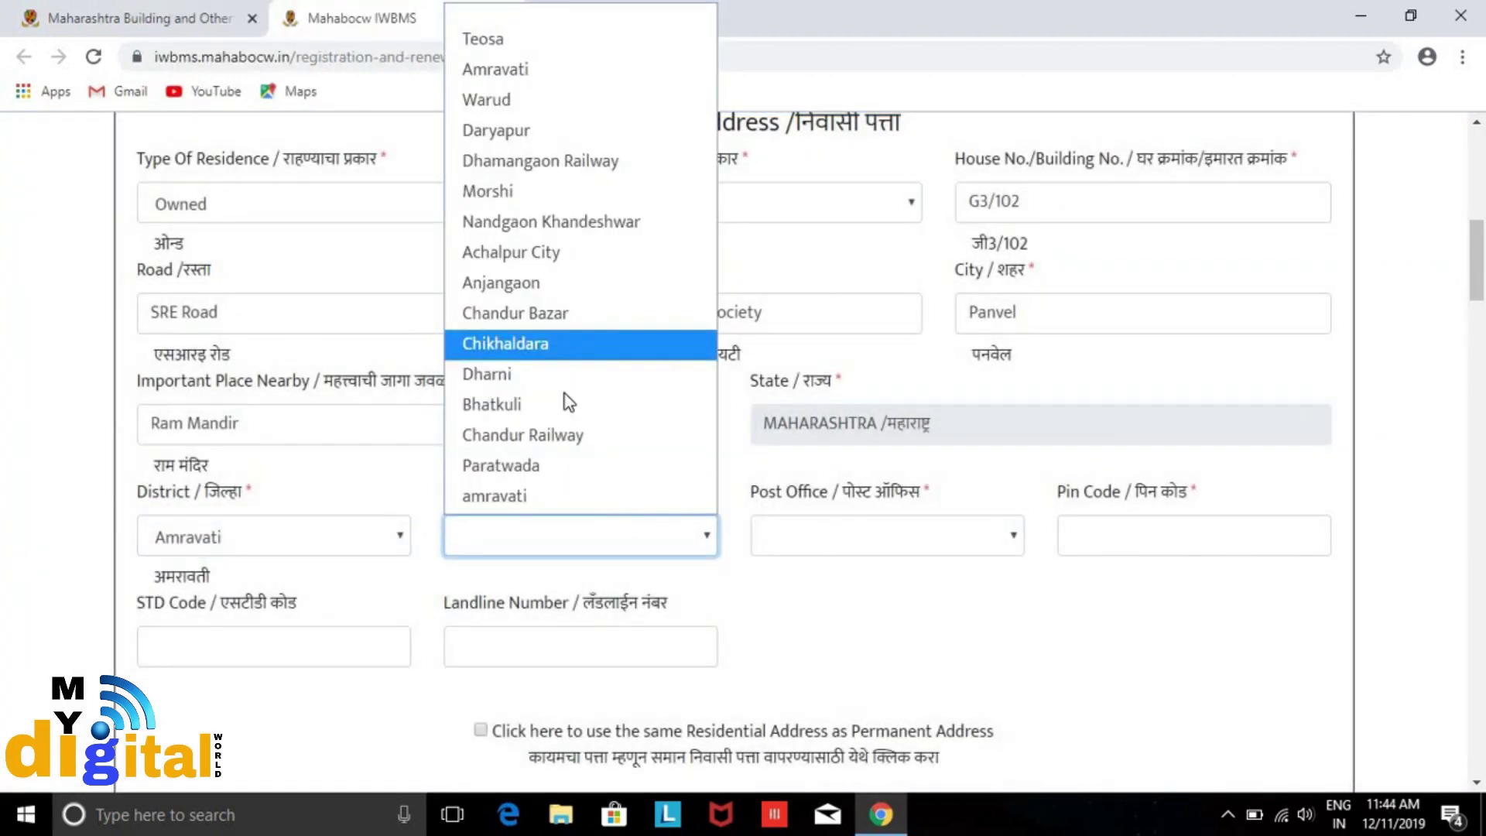
pyautogui.click(527, 69)
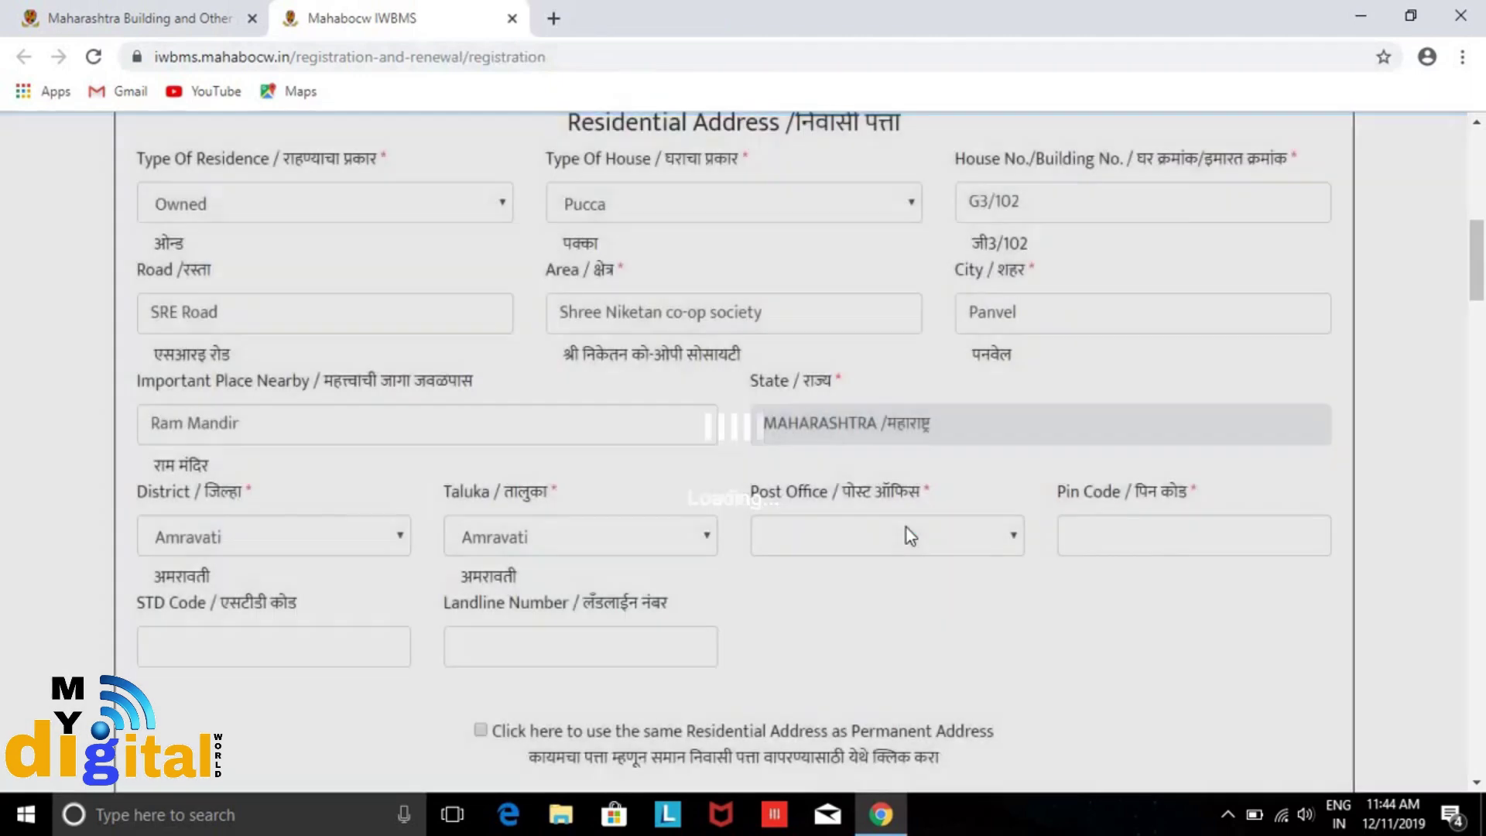
pyautogui.click(907, 528)
pyautogui.scroll(-1, 898, 325)
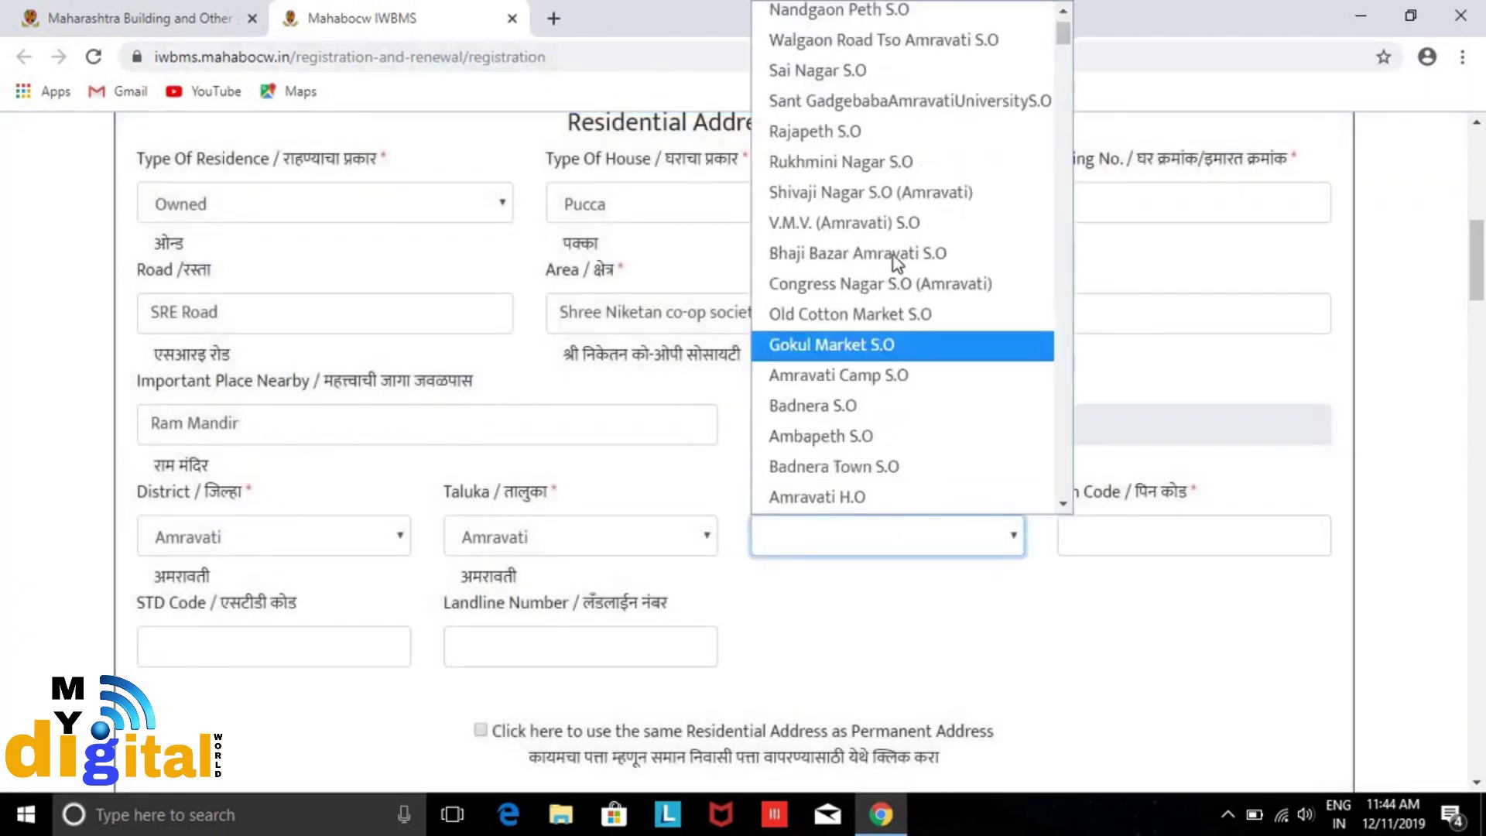
pyautogui.click(851, 81)
pyautogui.click(954, 615)
pyautogui.scroll(-3, 954, 614)
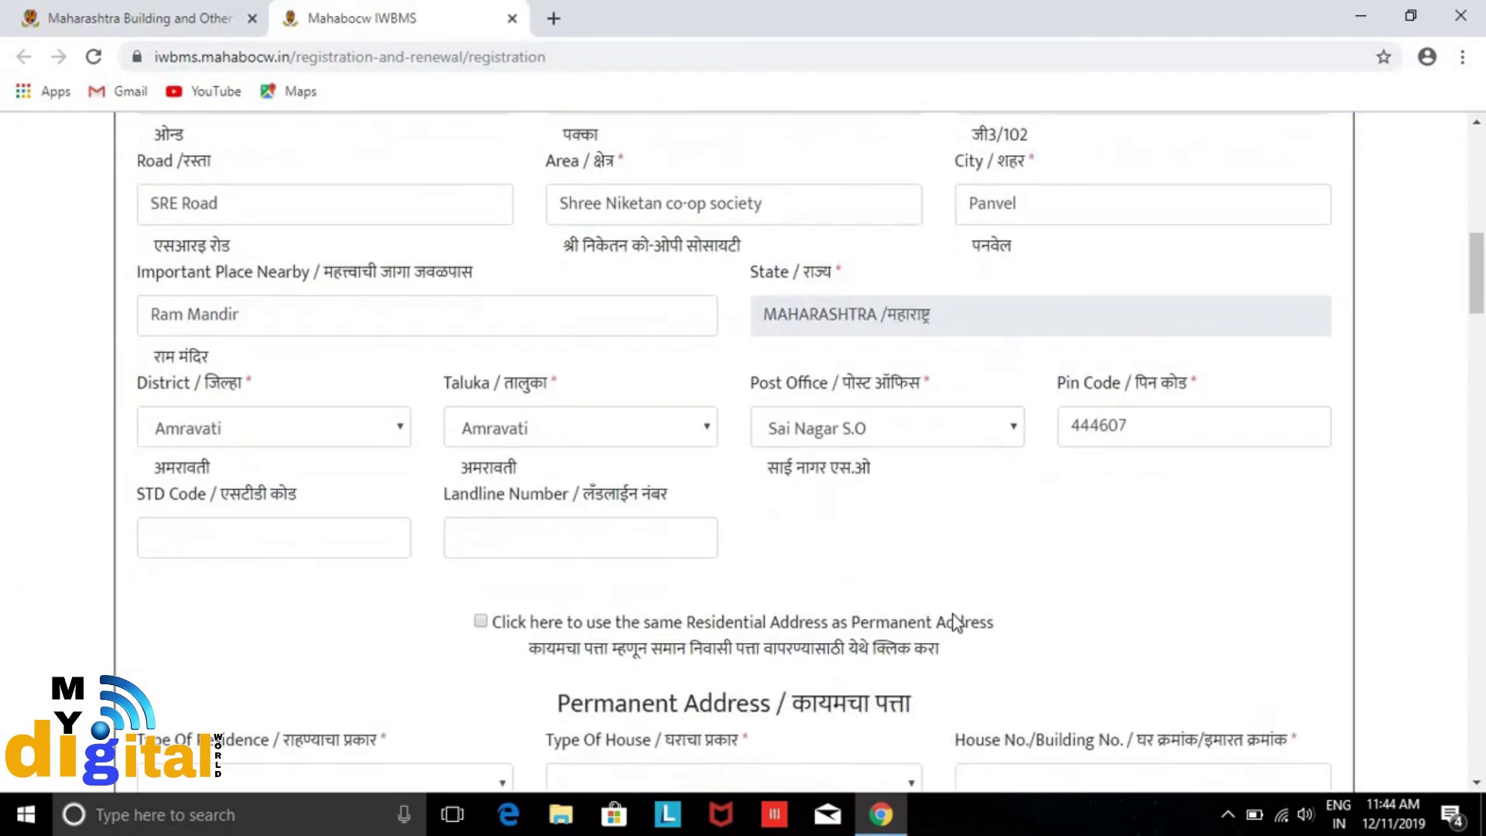
pyautogui.scroll(-3, 845, 483)
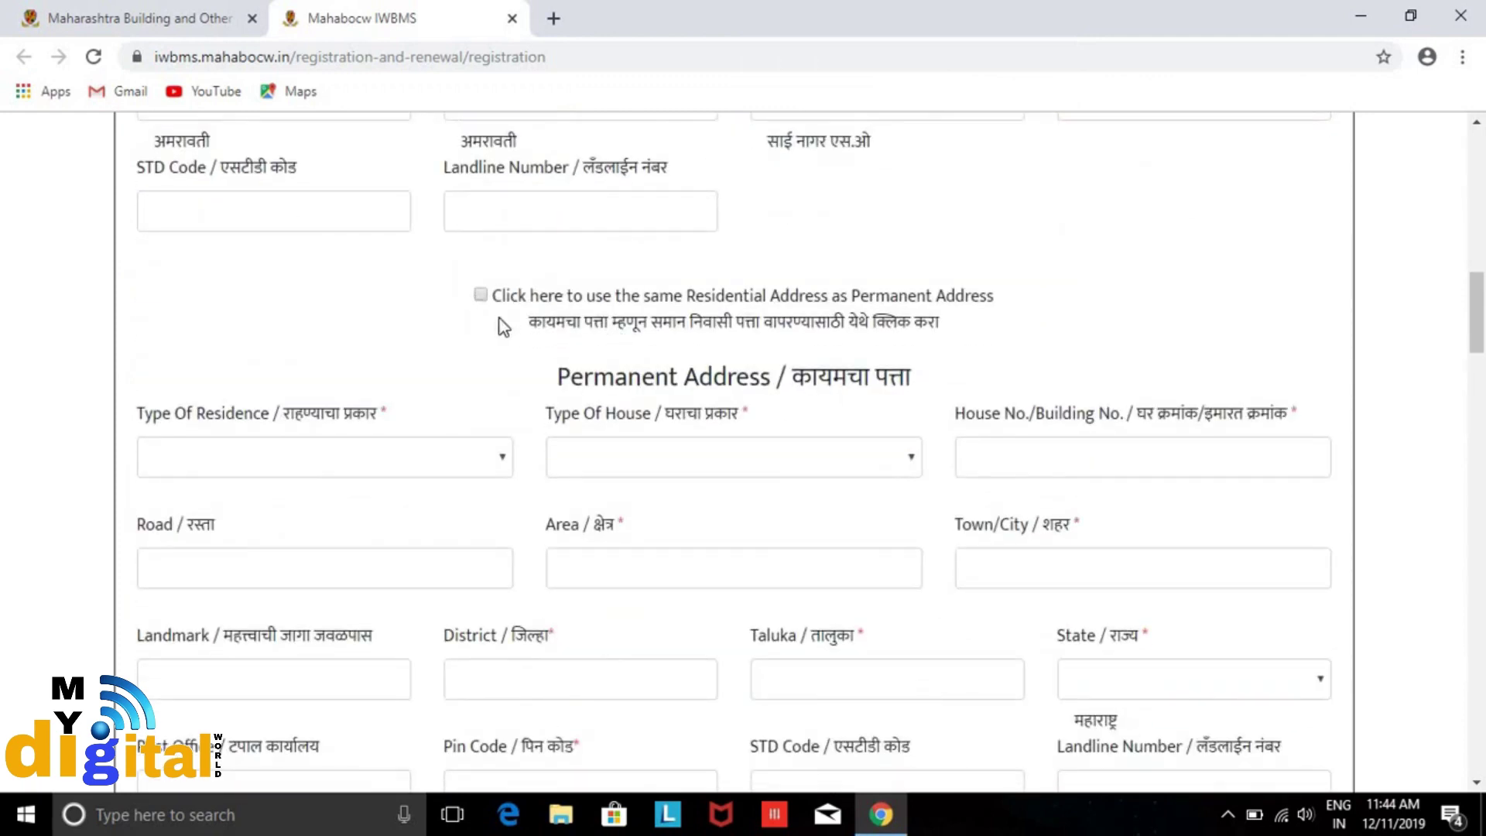
pyautogui.scroll(8, 680, 365)
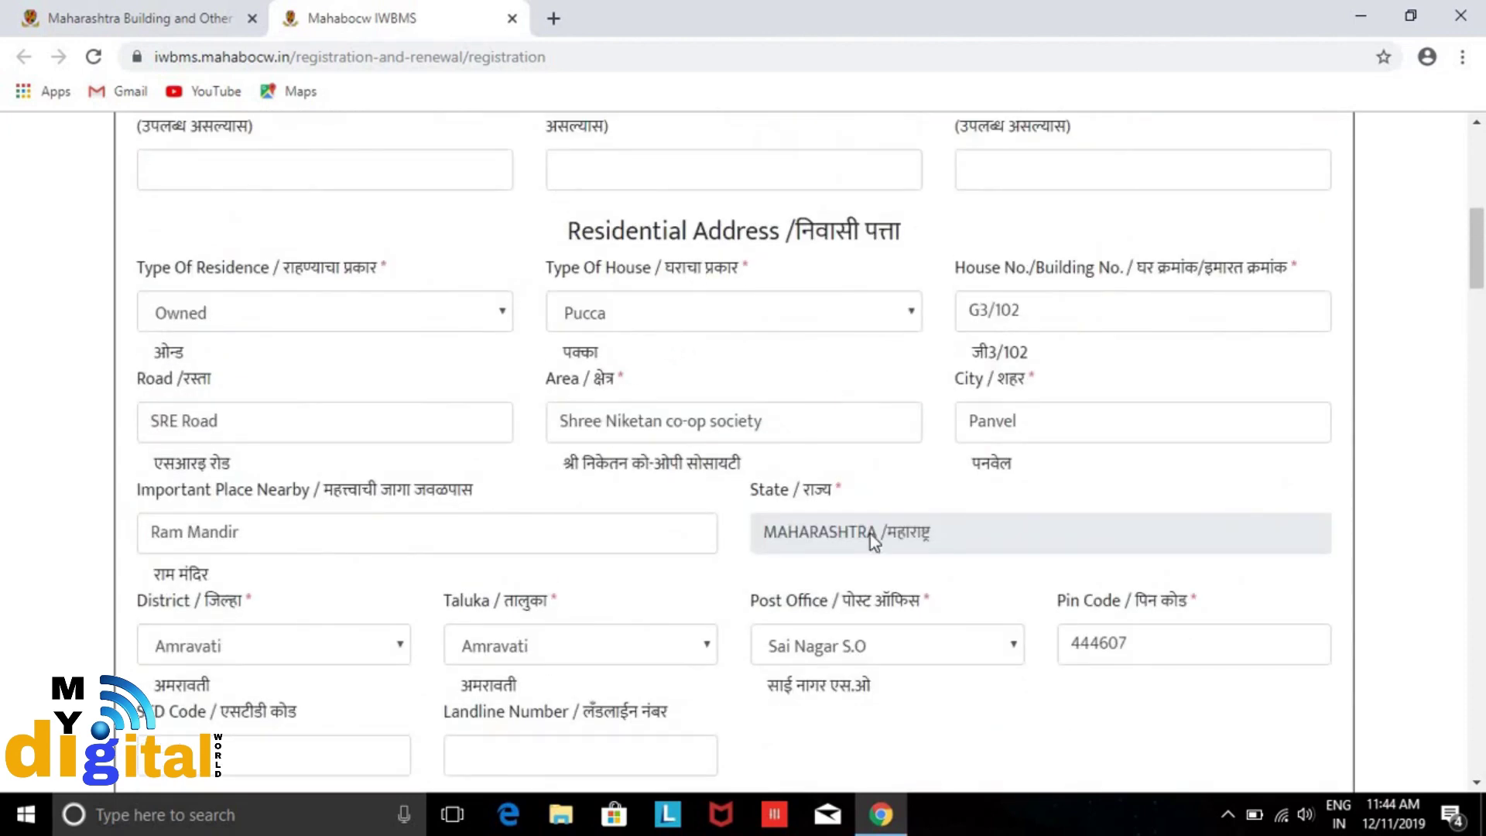
pyautogui.scroll(-8, 869, 534)
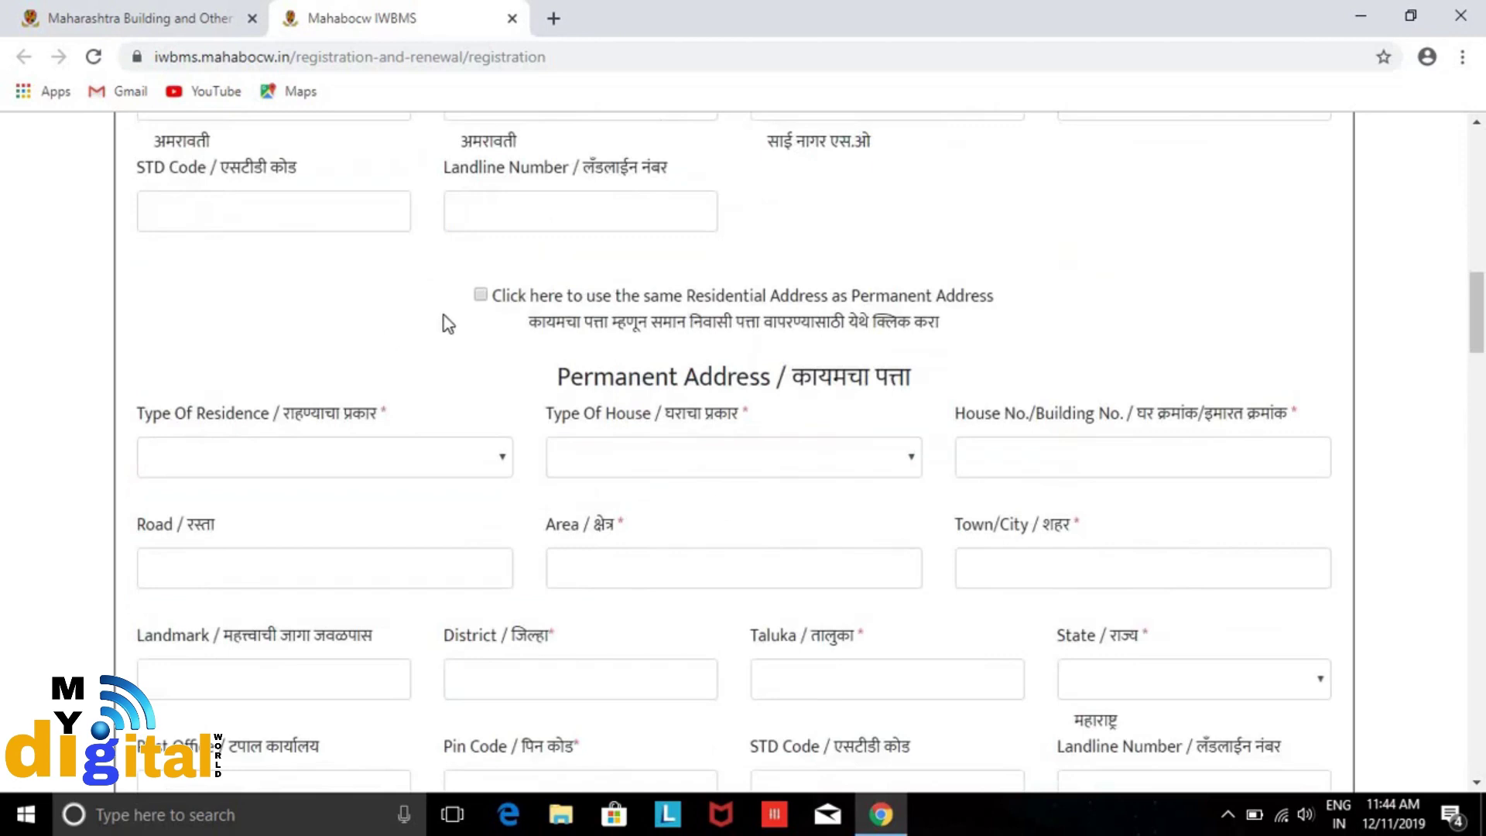
pyautogui.click(480, 295)
pyautogui.scroll(4, 868, 416)
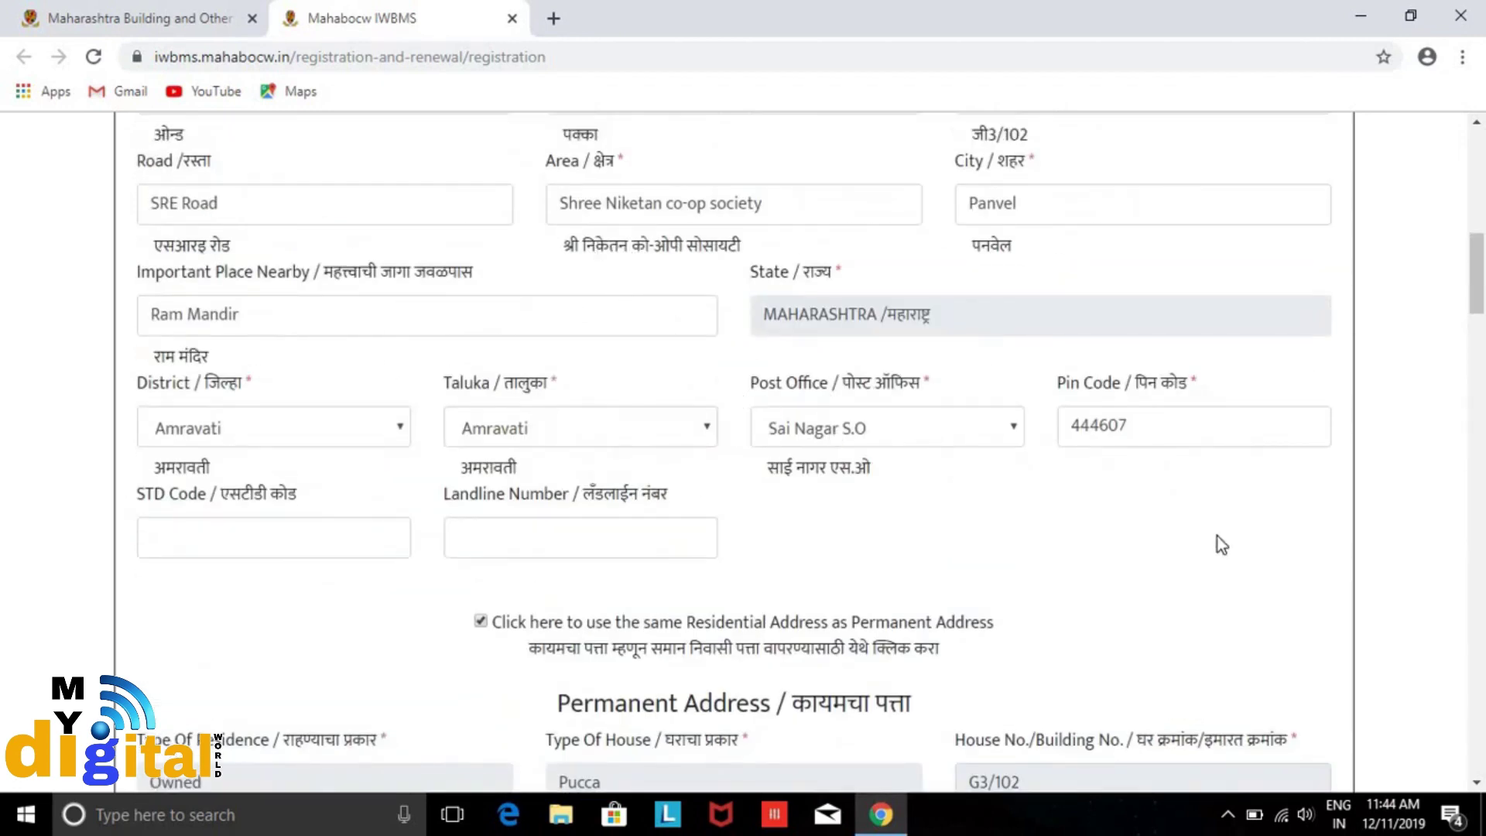
pyautogui.scroll(-5, 1217, 541)
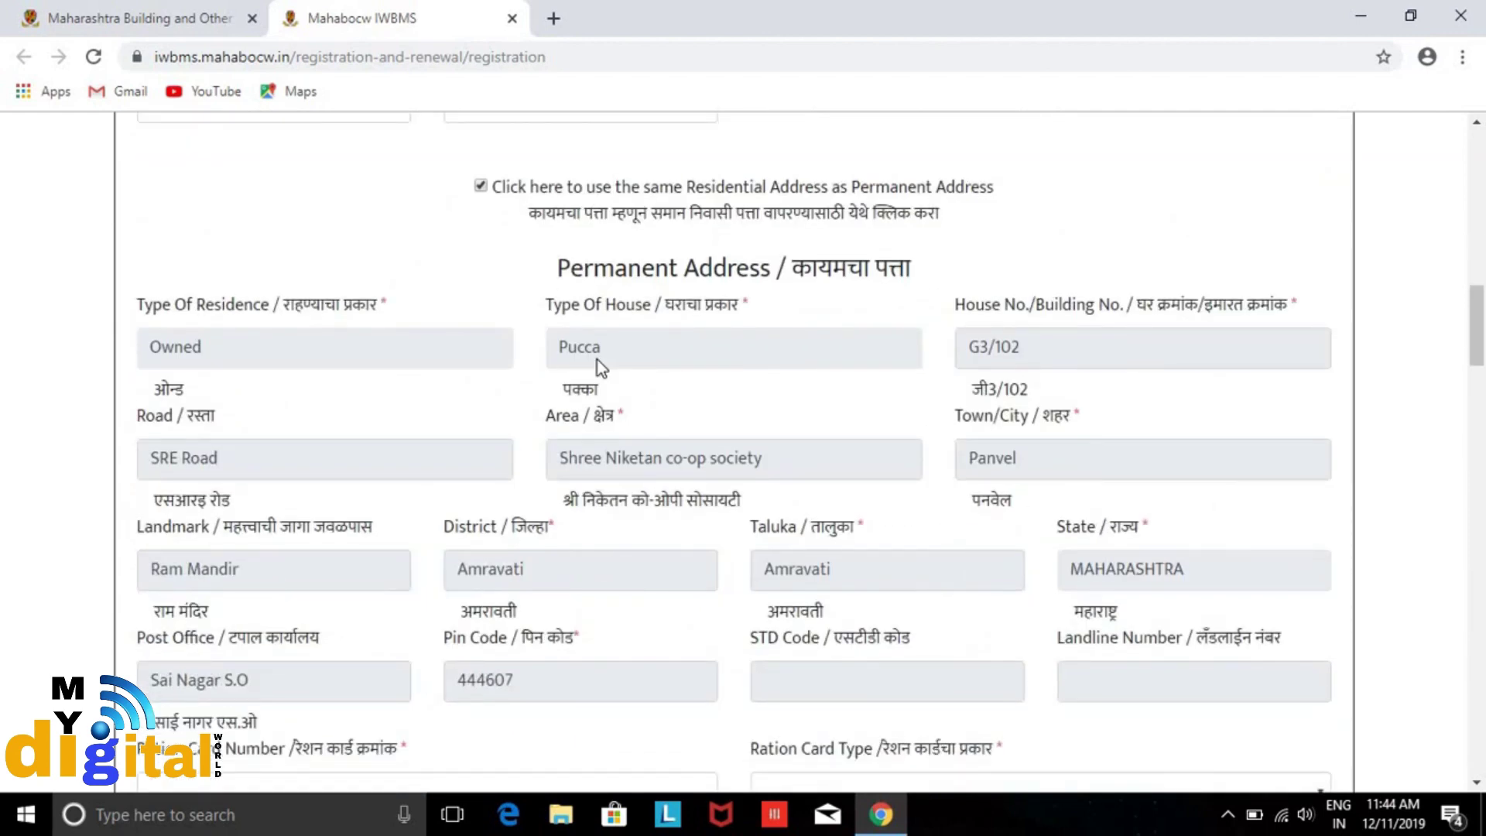
pyautogui.click(481, 186)
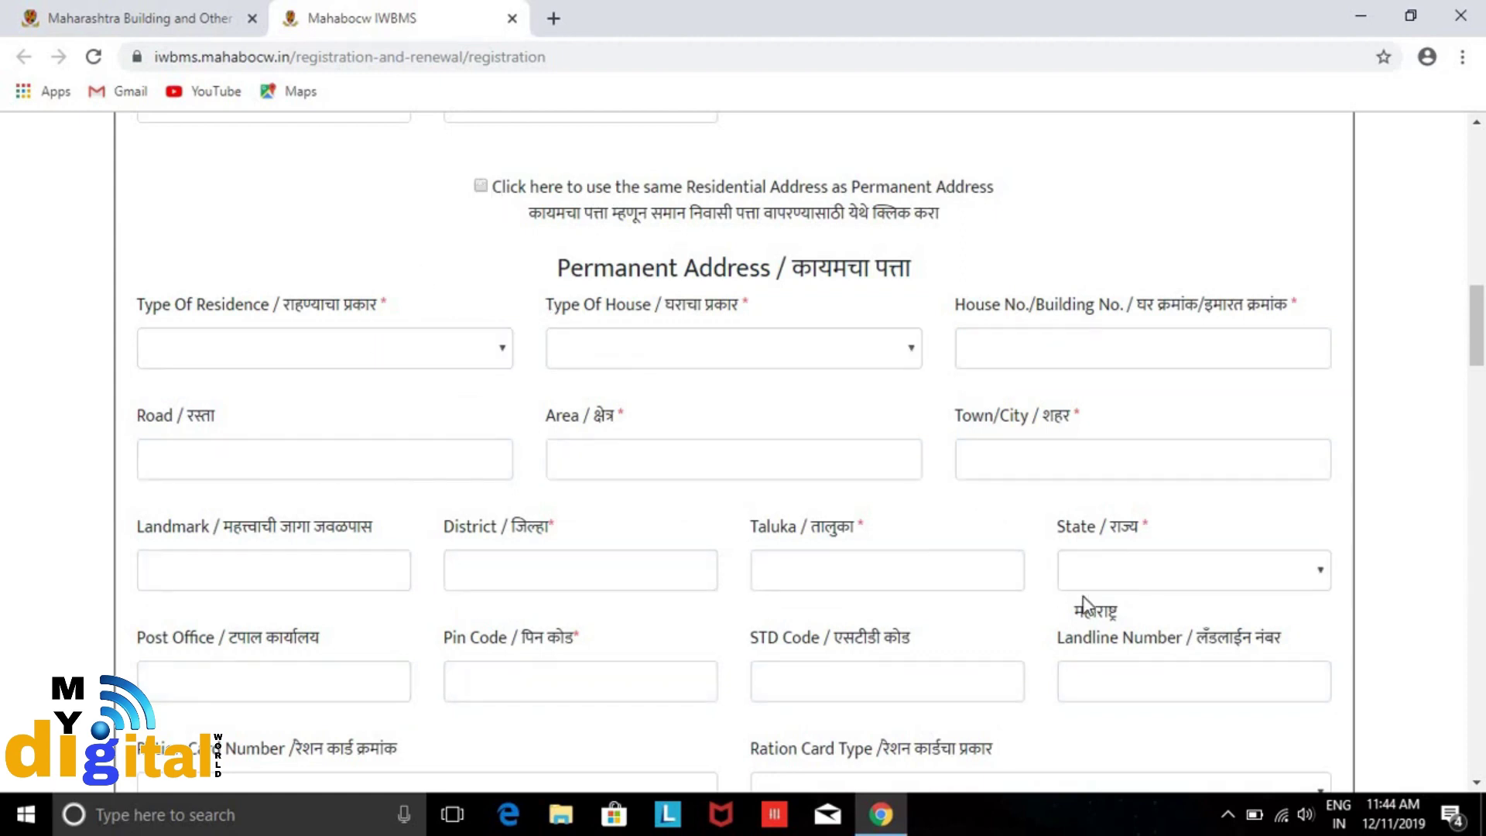
pyautogui.scroll(-3, 1083, 600)
pyautogui.scroll(1, 1099, 585)
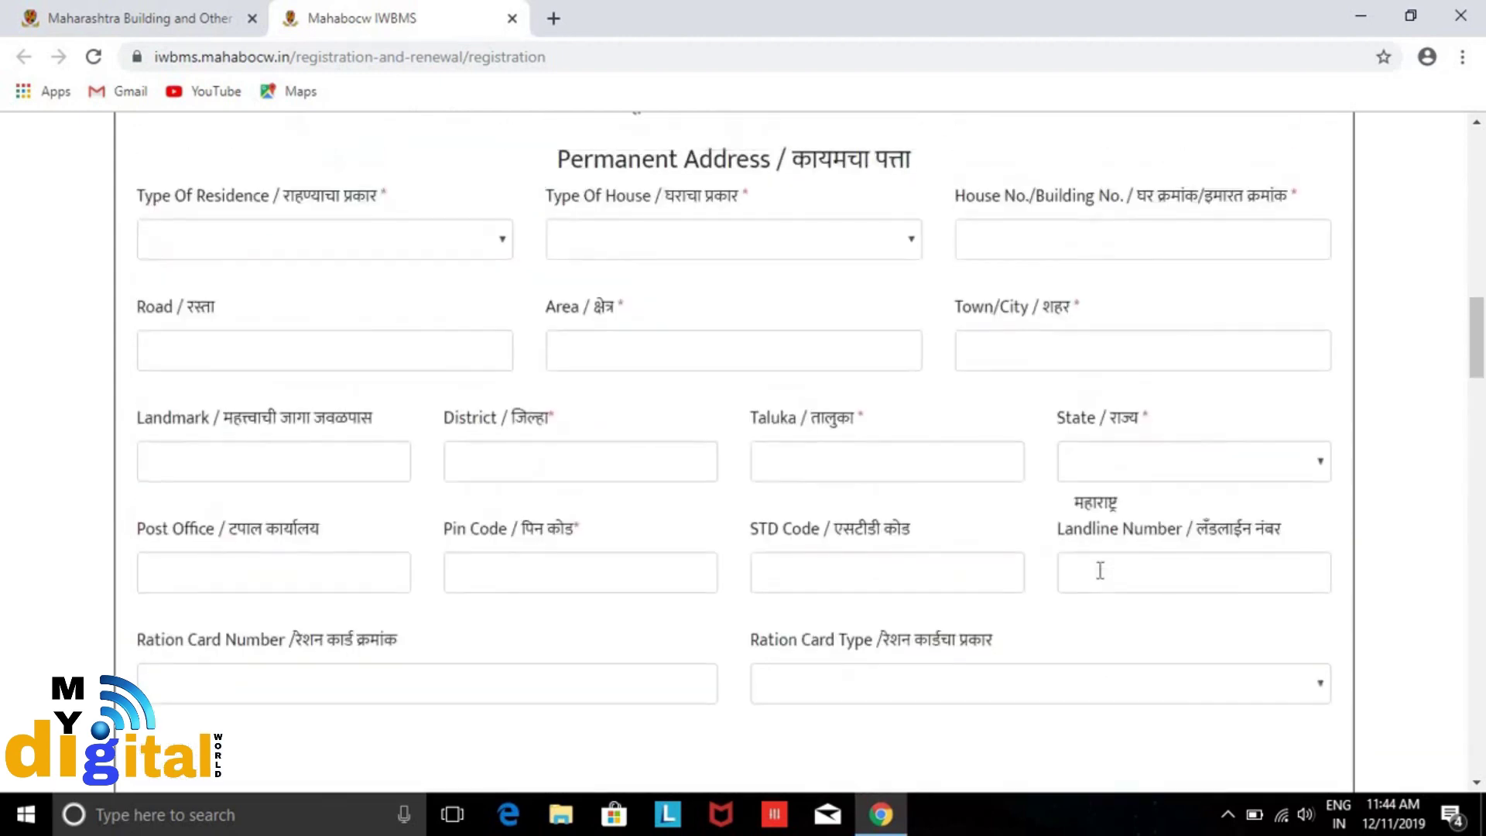
pyautogui.scroll(-1, 1099, 570)
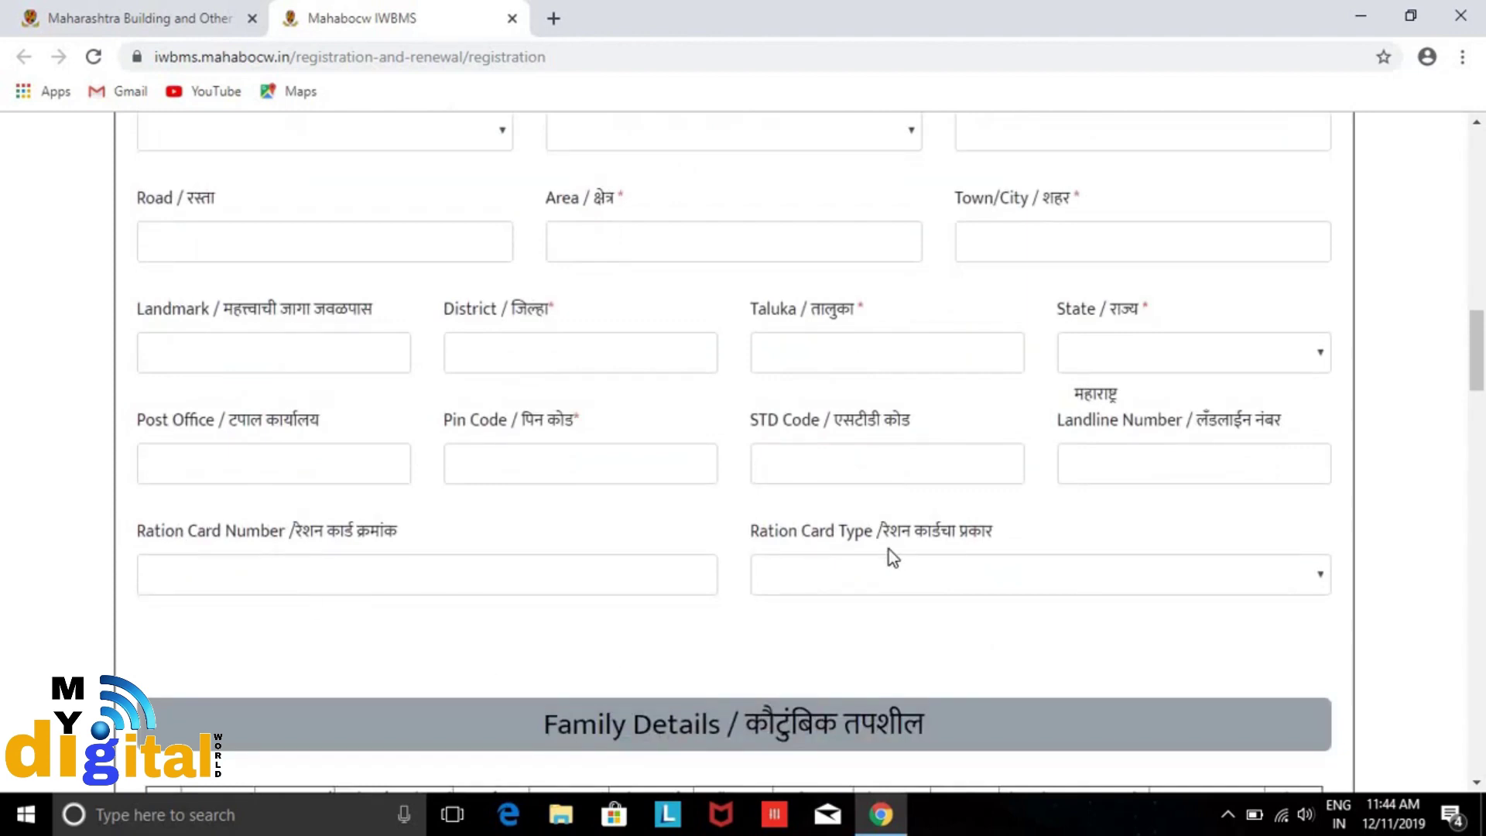
pyautogui.scroll(3, 888, 549)
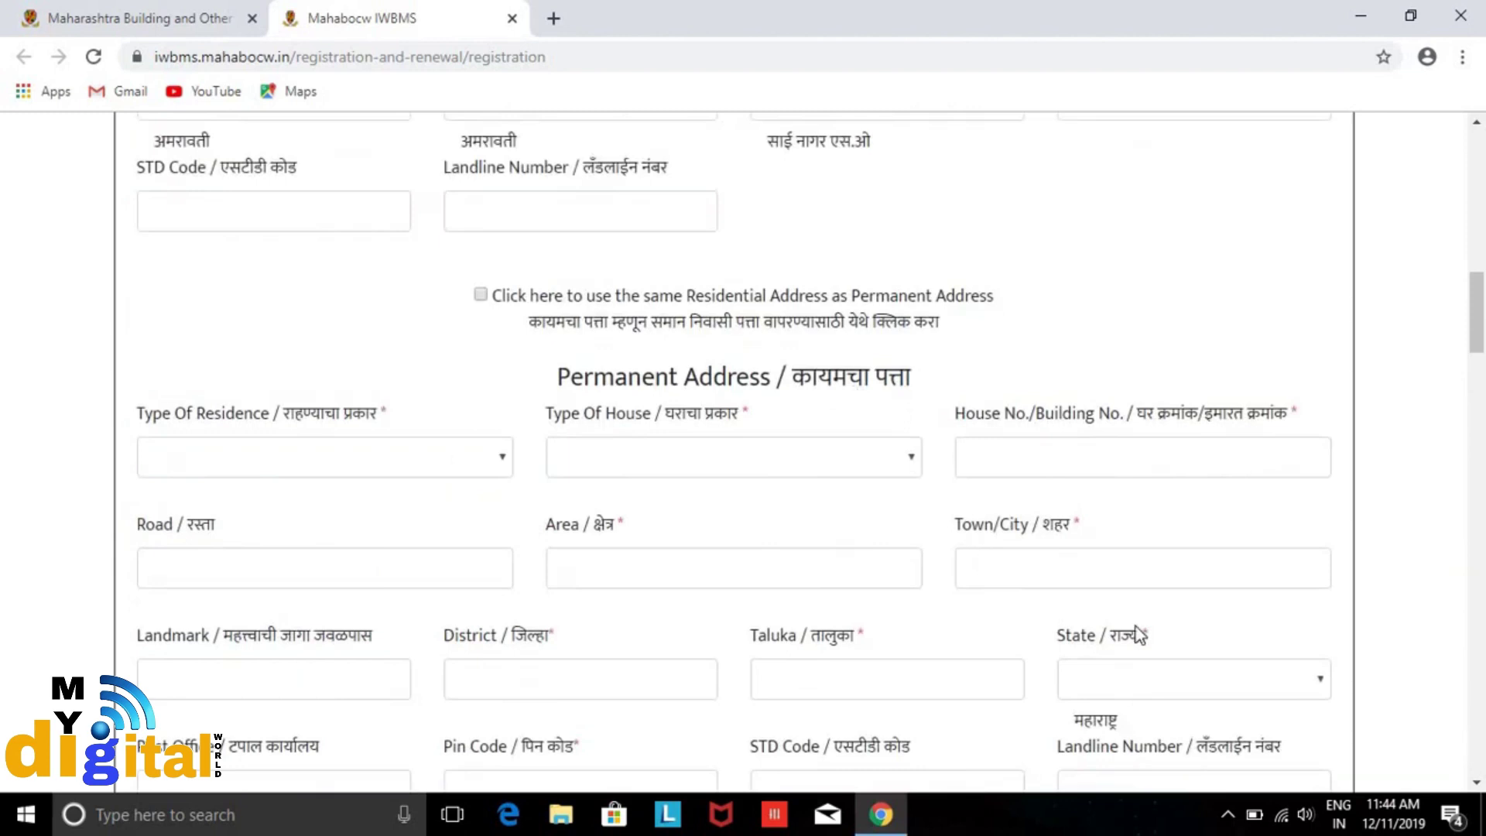
pyautogui.scroll(-1, 1137, 631)
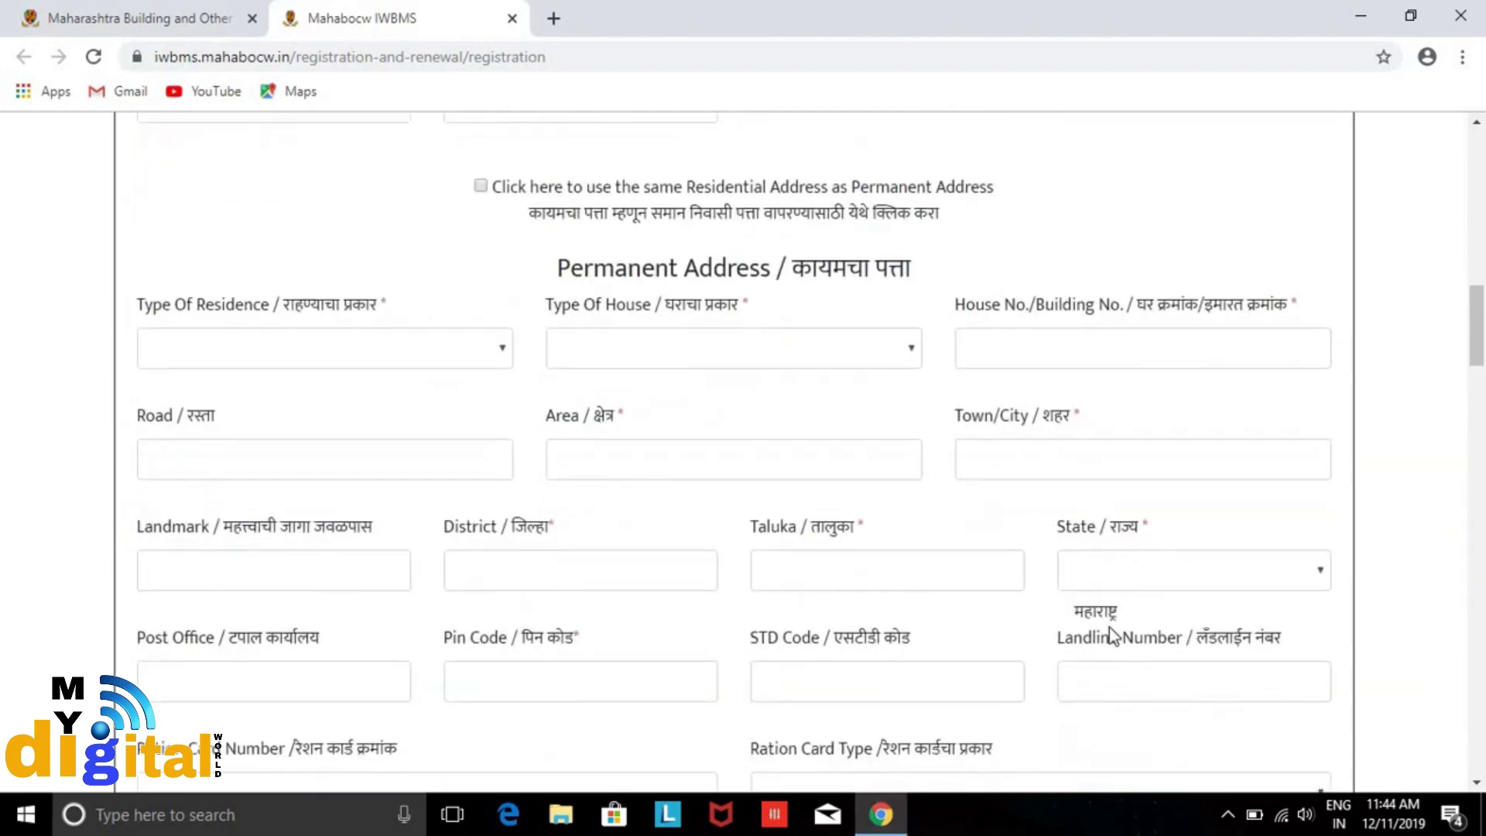
# Step: Set the permanent address state to MAHARASHTRA, then change it to DELHI
pyautogui.click(1103, 565)
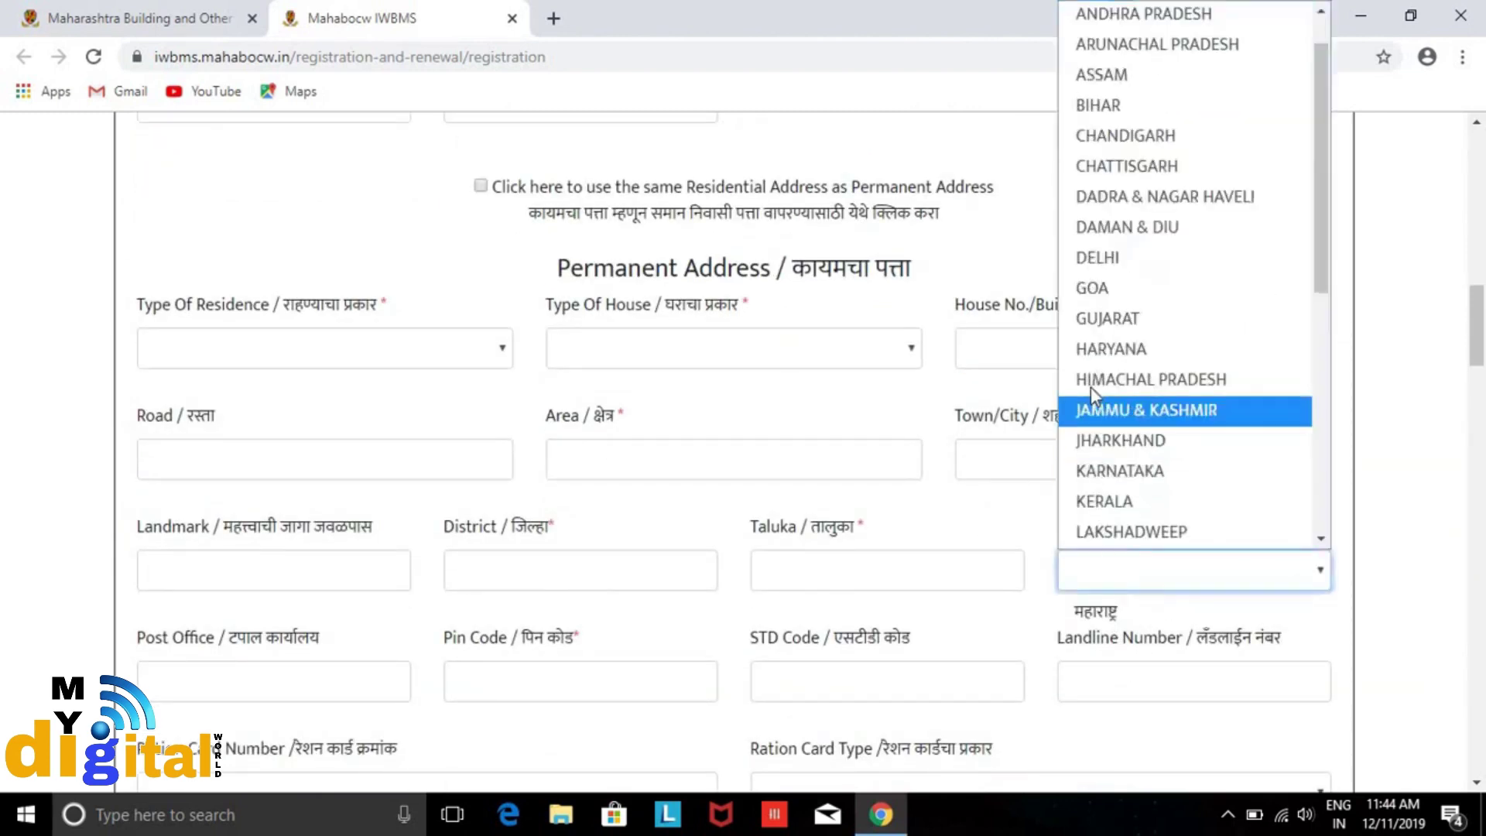
pyautogui.scroll(-6, 1168, 314)
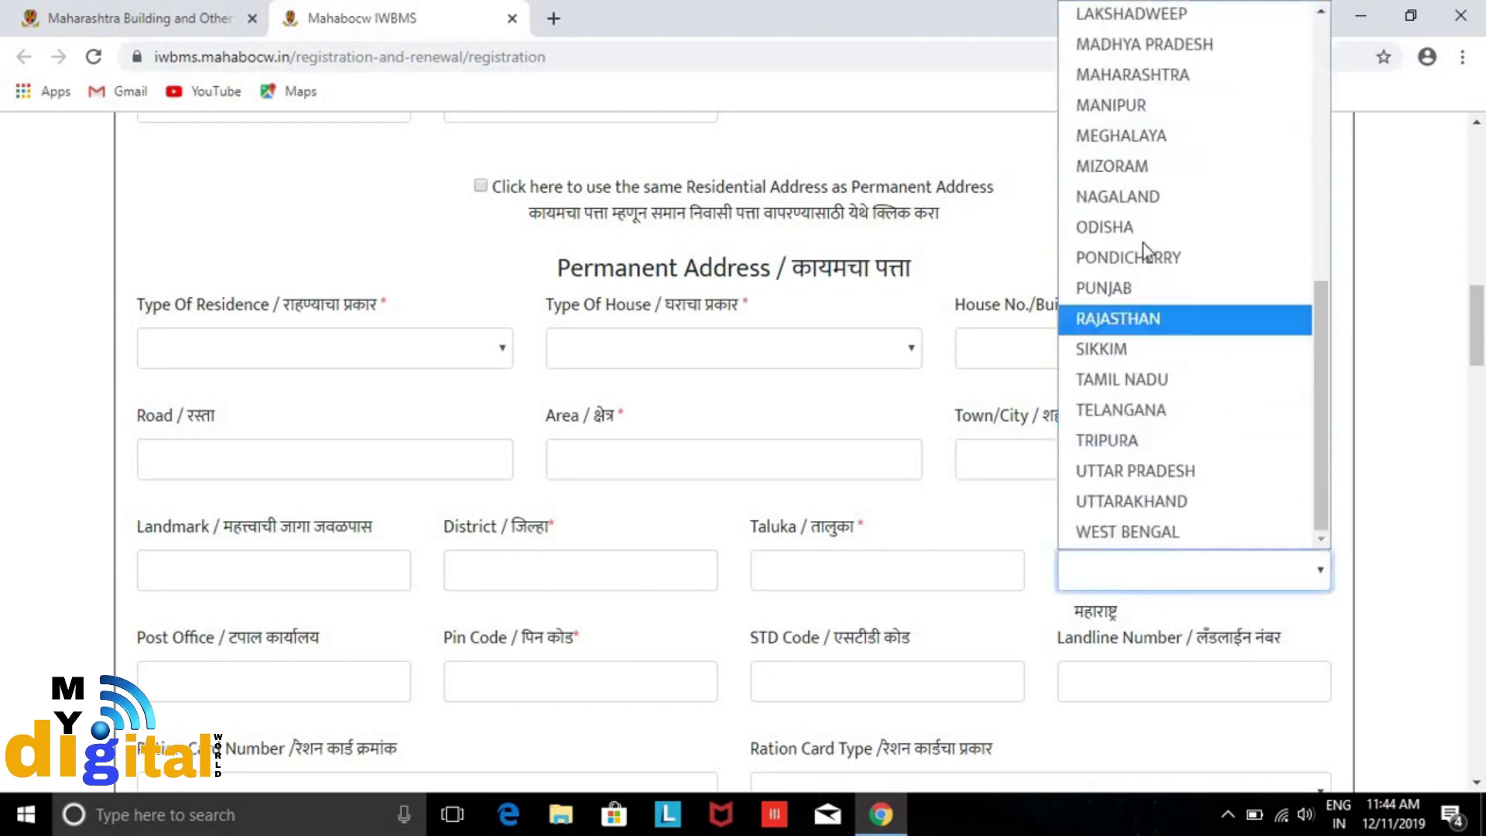
pyautogui.click(1136, 78)
pyautogui.scroll(-3, 1044, 371)
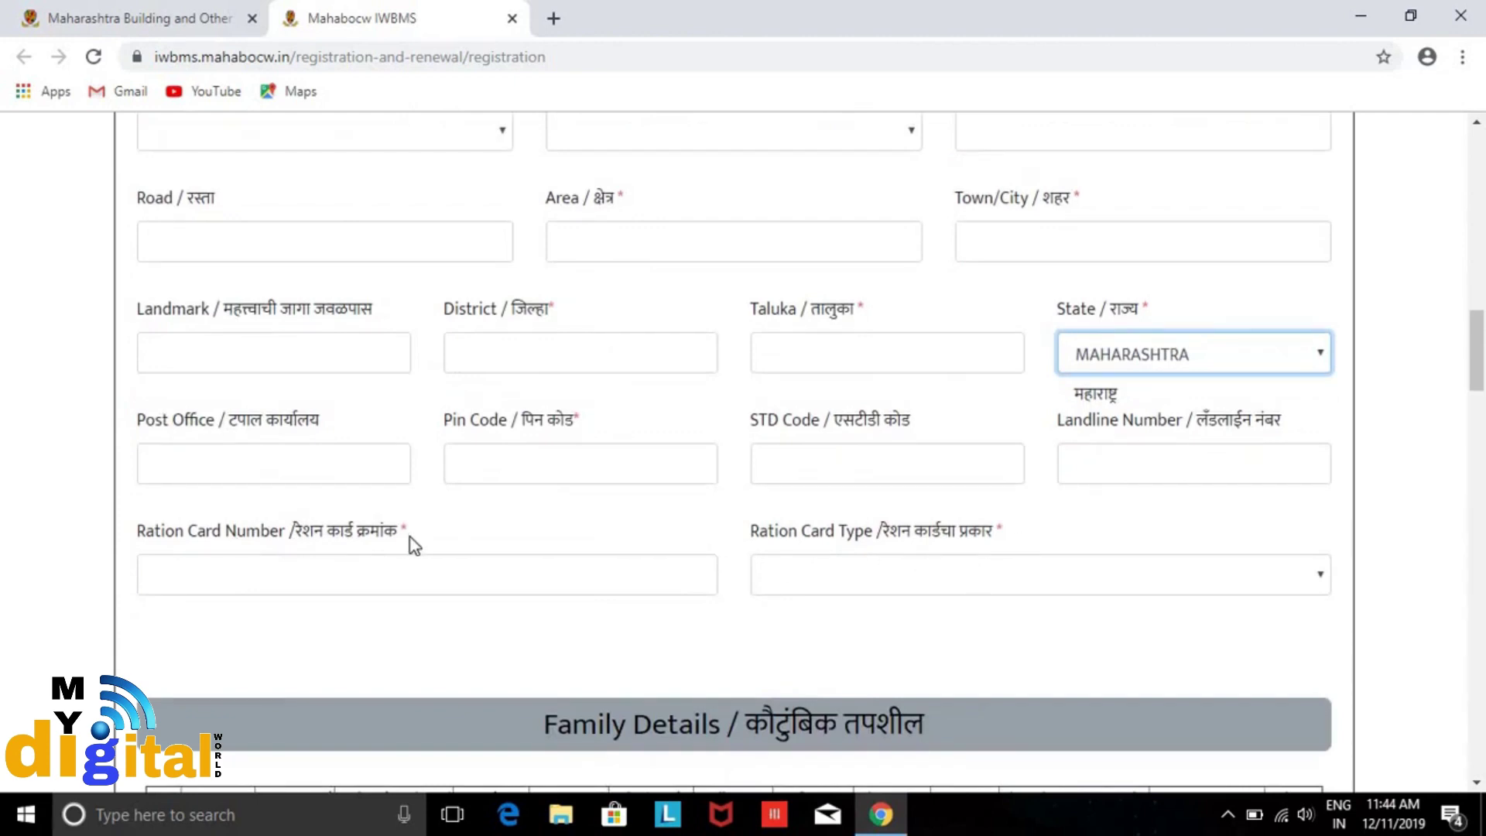
pyautogui.click(1288, 365)
pyautogui.scroll(1, 1190, 429)
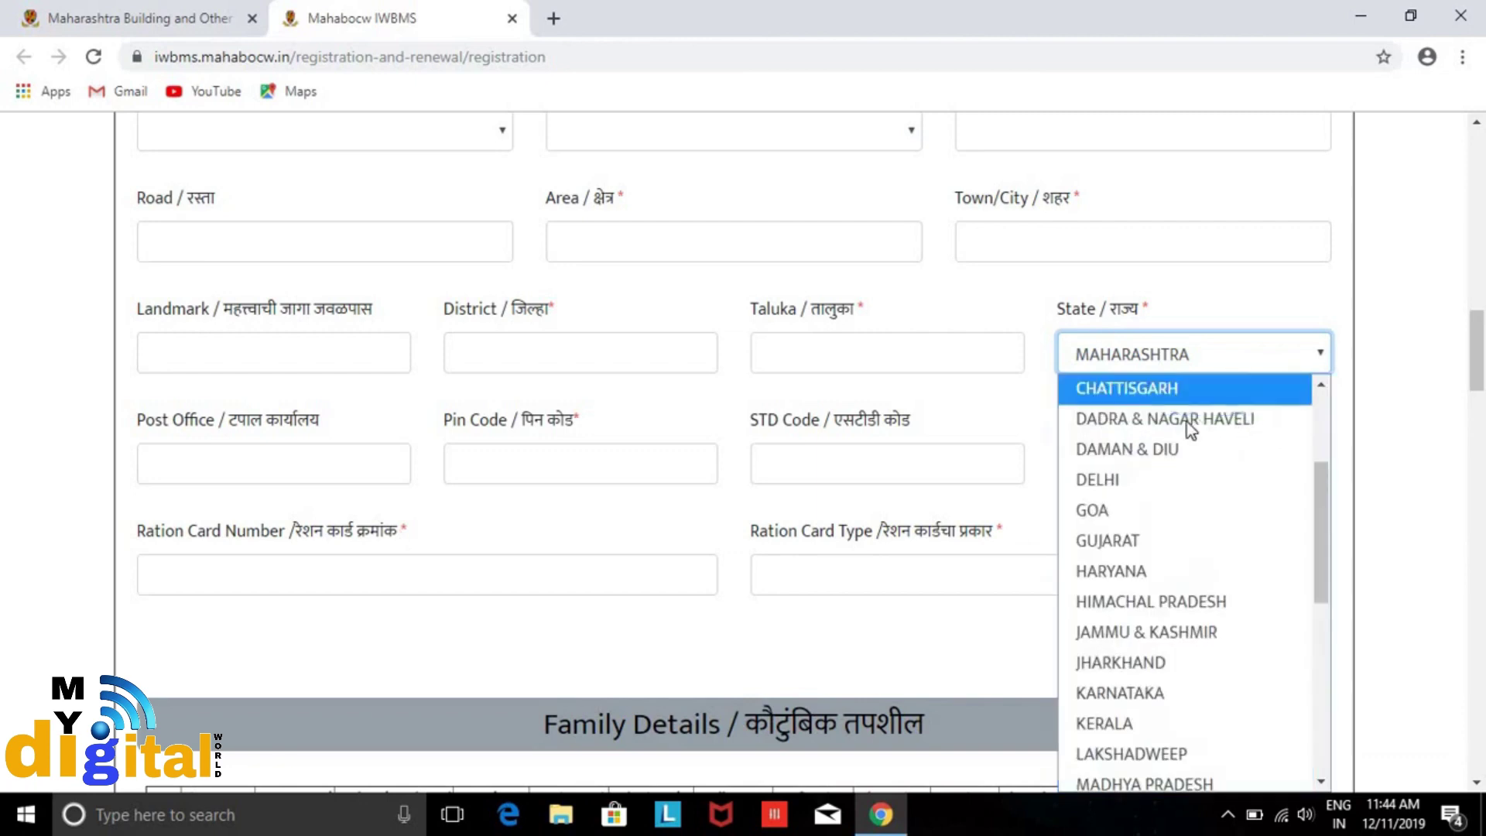
pyautogui.click(1145, 479)
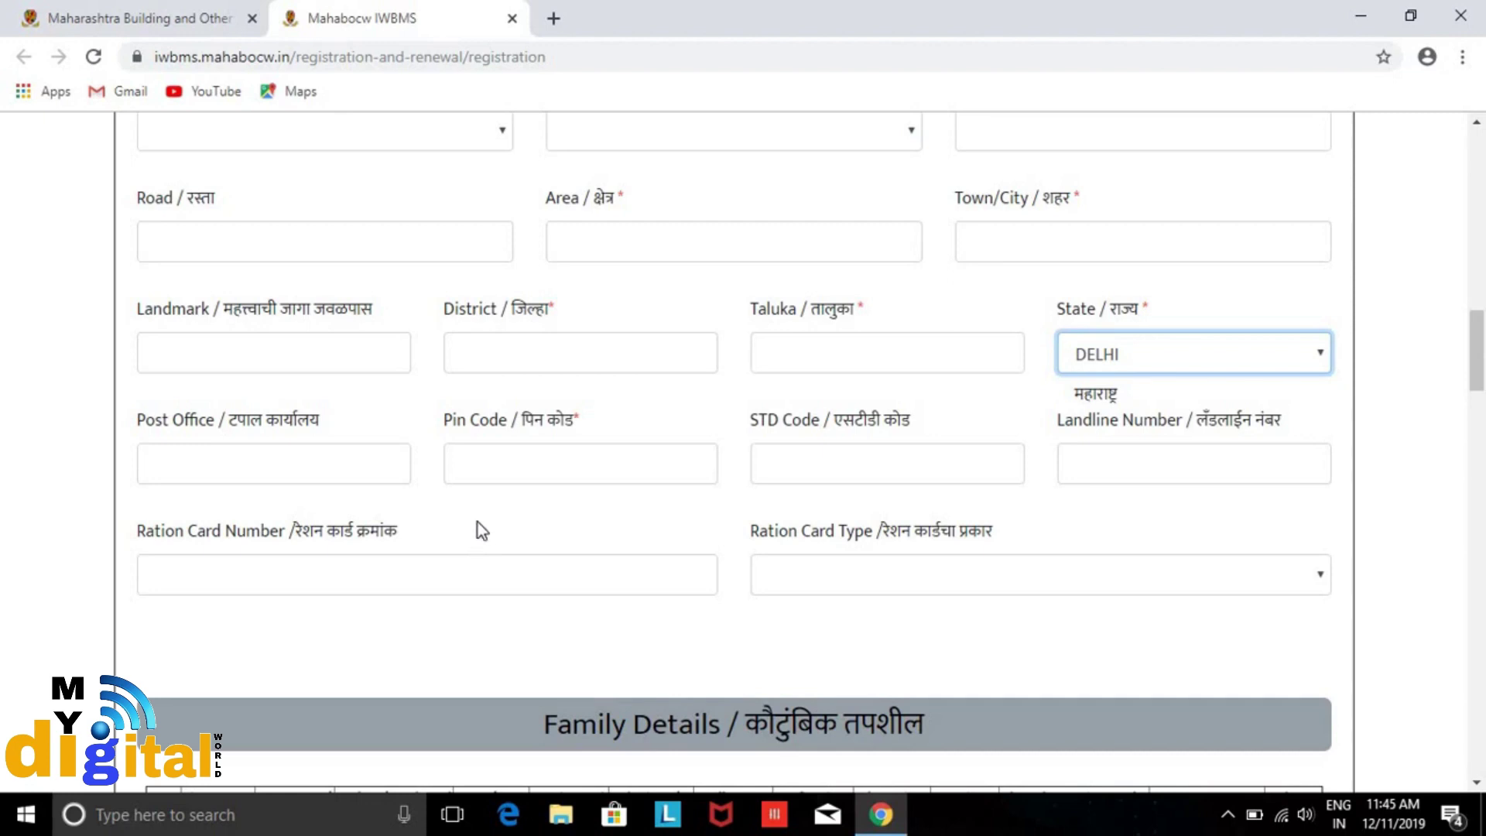
pyautogui.scroll(5, 477, 522)
pyautogui.scroll(-4, 480, 521)
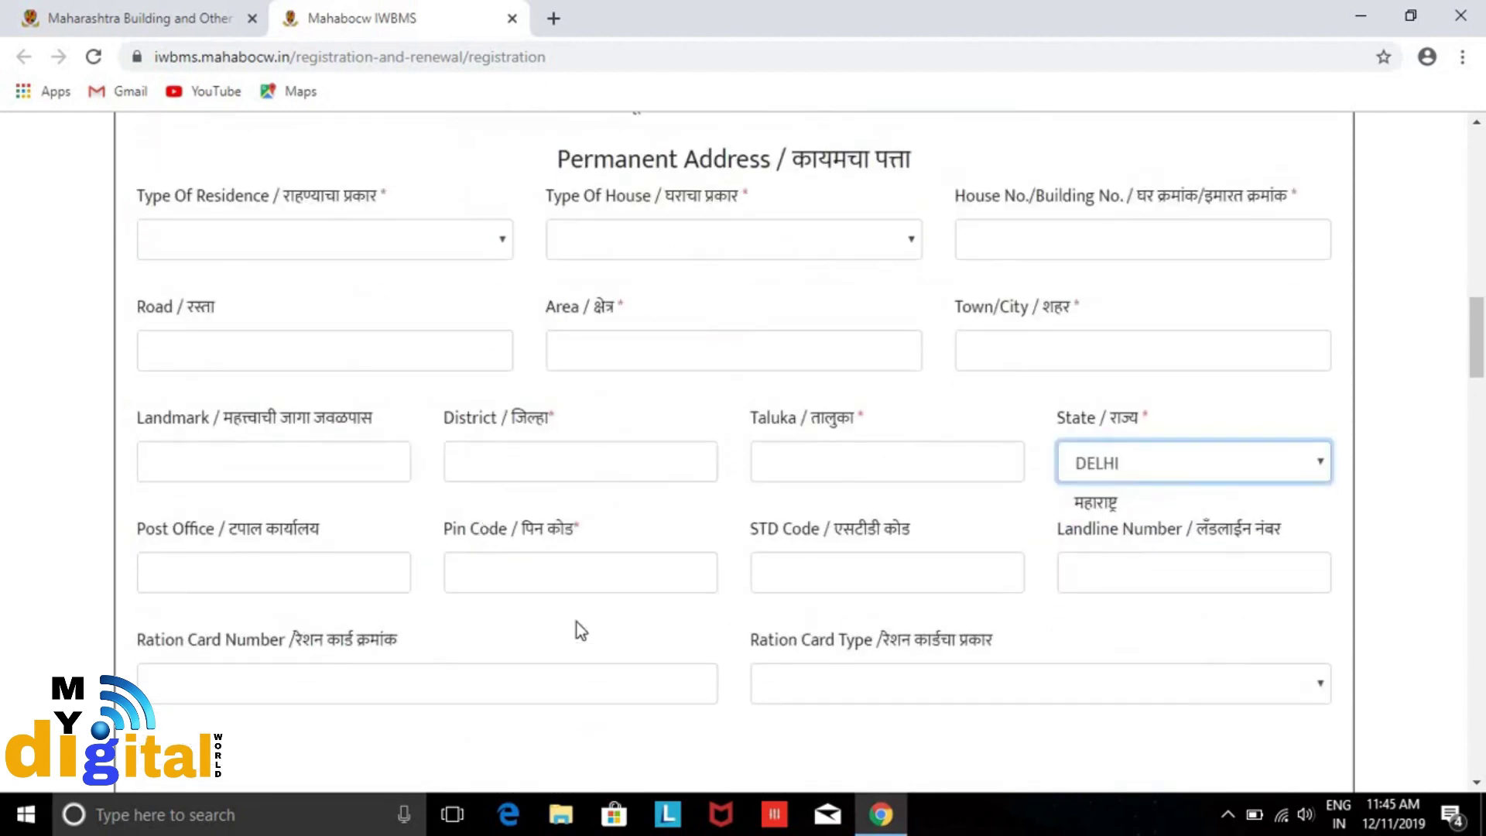
pyautogui.scroll(3, 577, 622)
# Step: Copy the residential address to permanent, enter the ration card number and choose Orange Ration Card
pyautogui.click(480, 295)
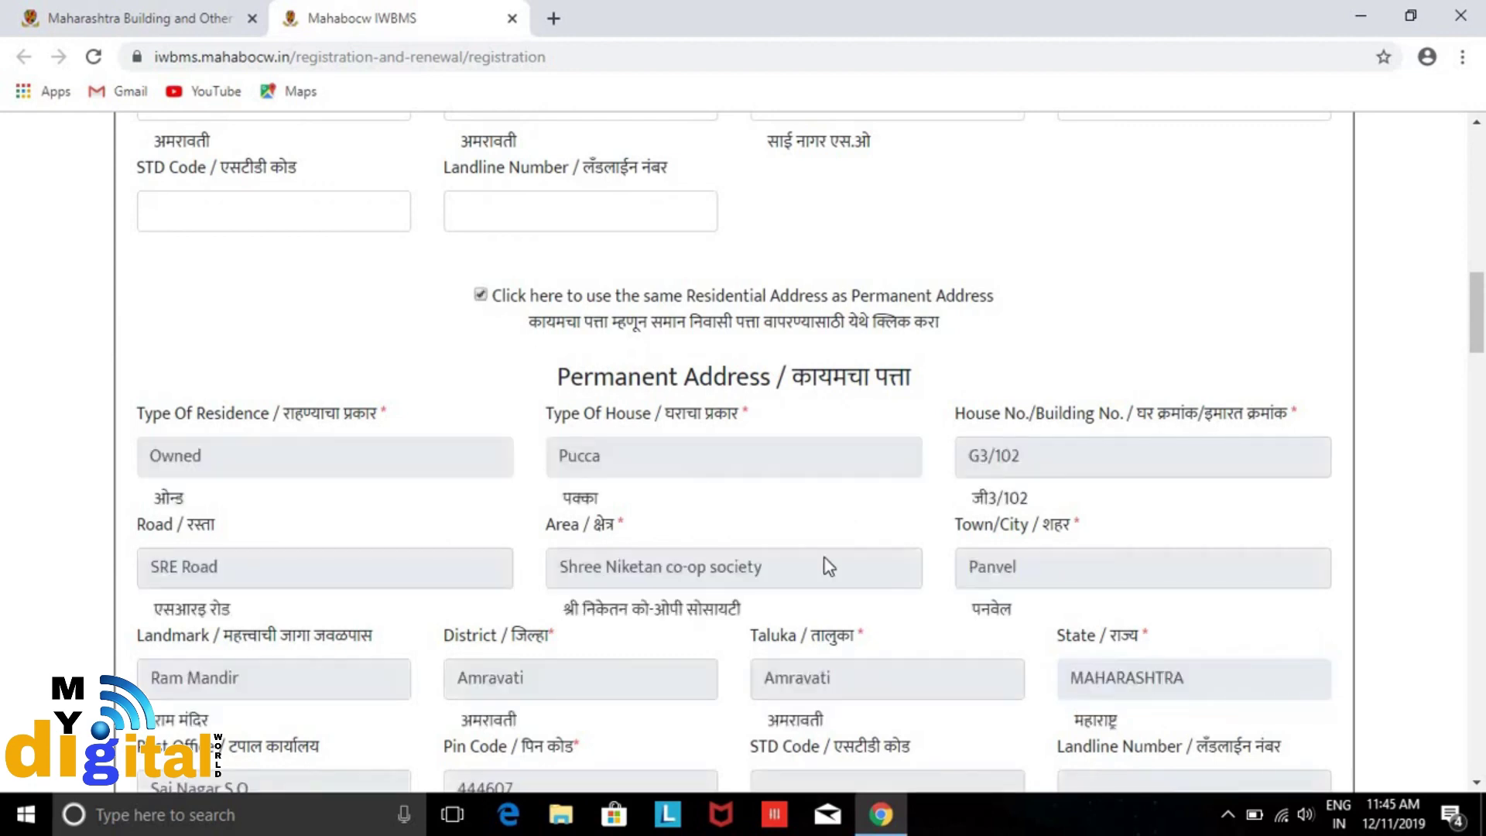
pyautogui.scroll(-4, 375, 398)
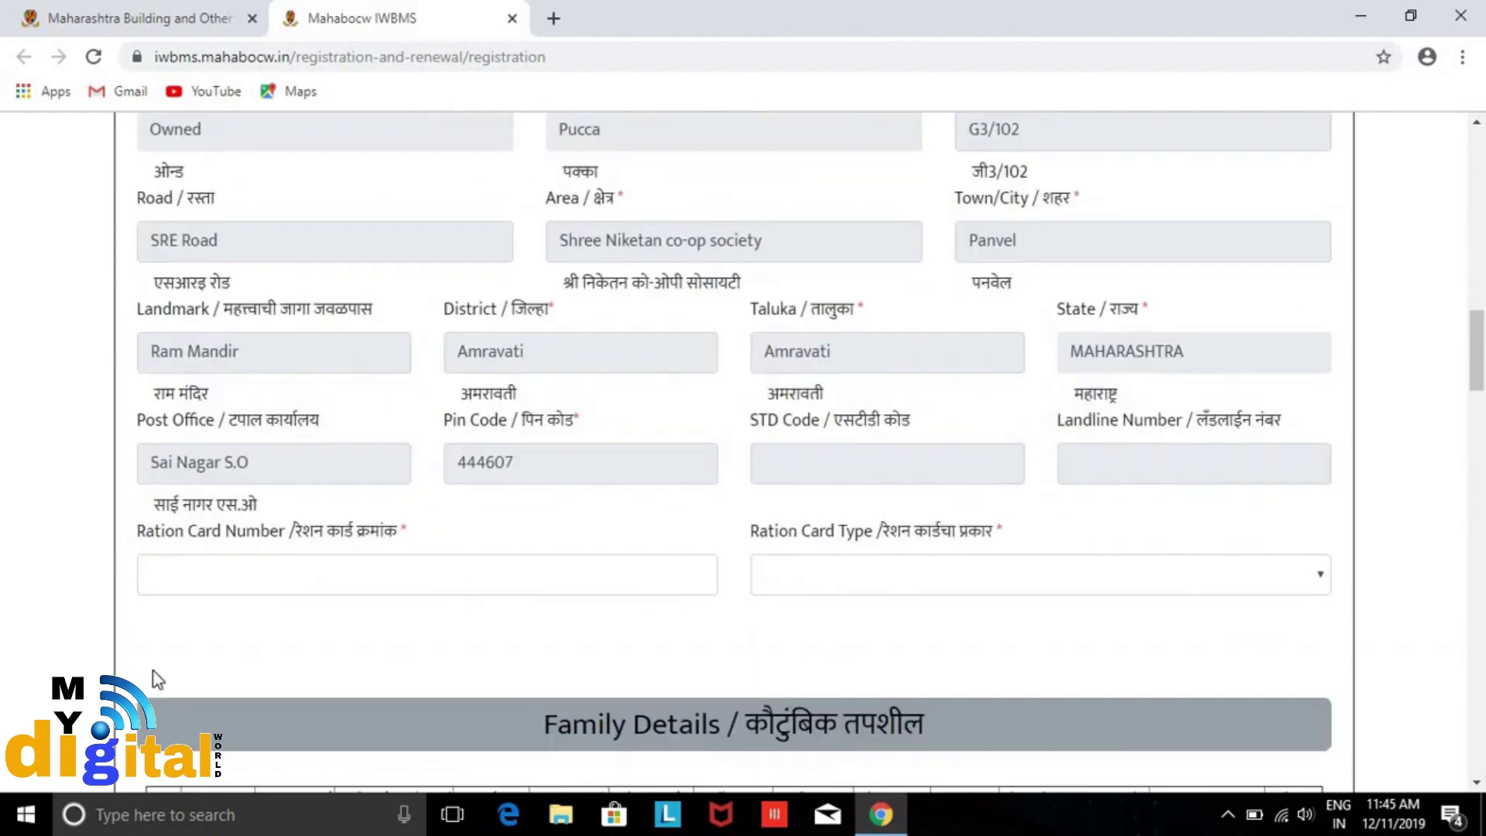
pyautogui.click(652, 581)
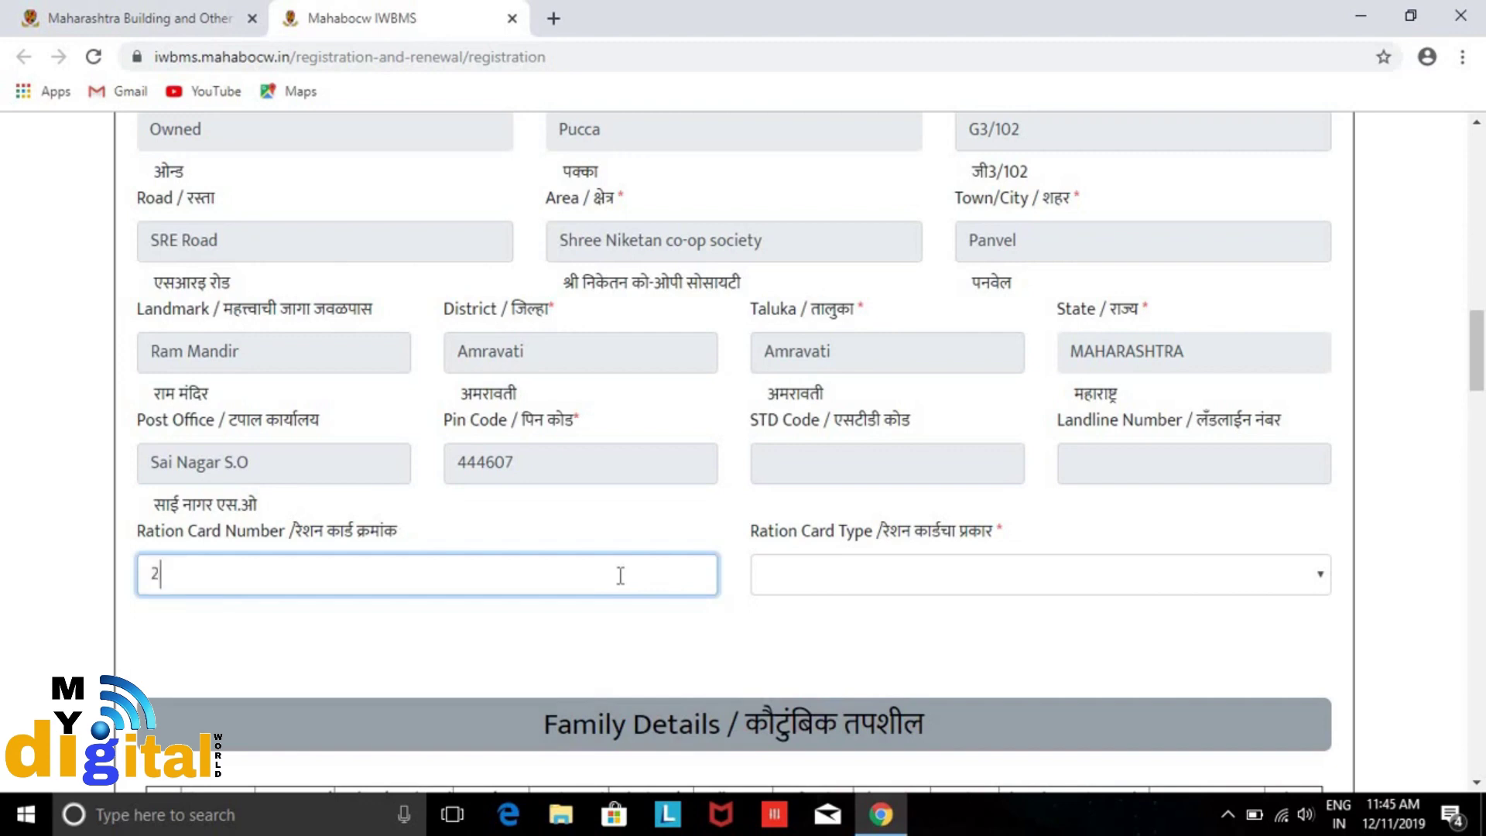
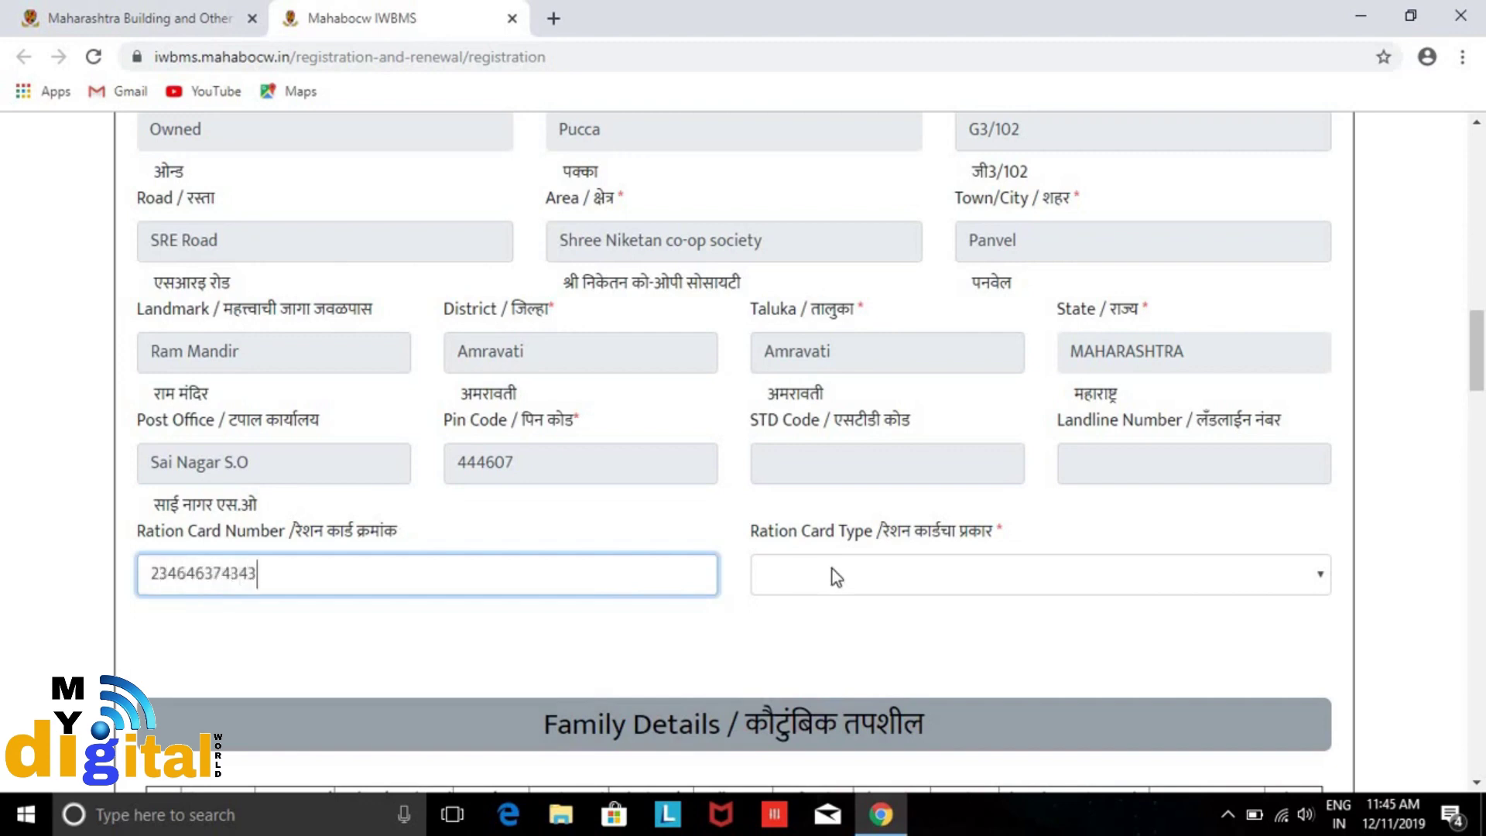
pyautogui.click(833, 573)
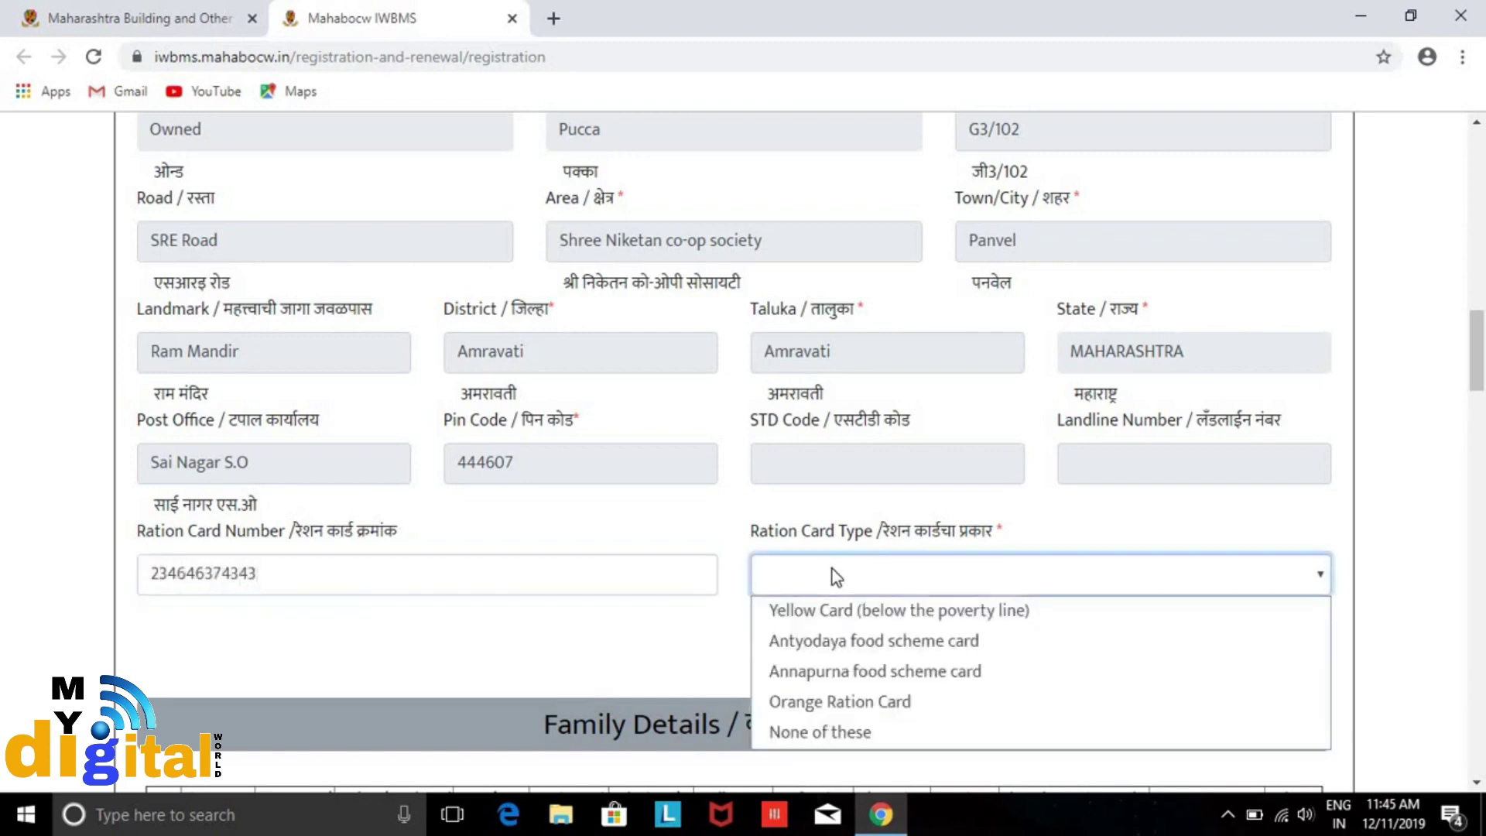
pyautogui.click(874, 701)
pyautogui.scroll(-1, 717, 656)
pyautogui.scroll(-3, 716, 656)
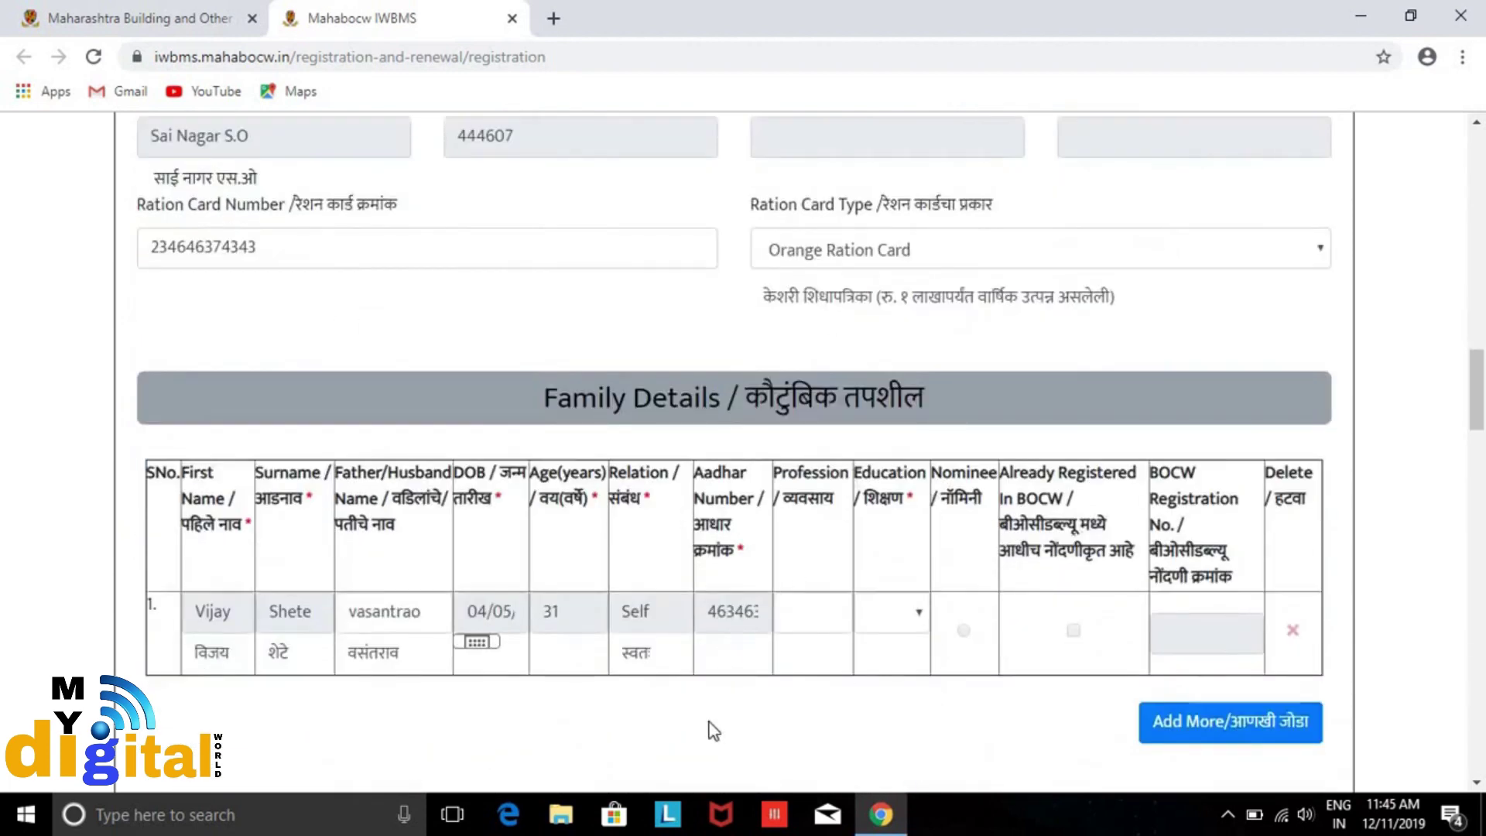
# Step: Set the first family member's education to 3rd
pyautogui.scroll(-1, 789, 673)
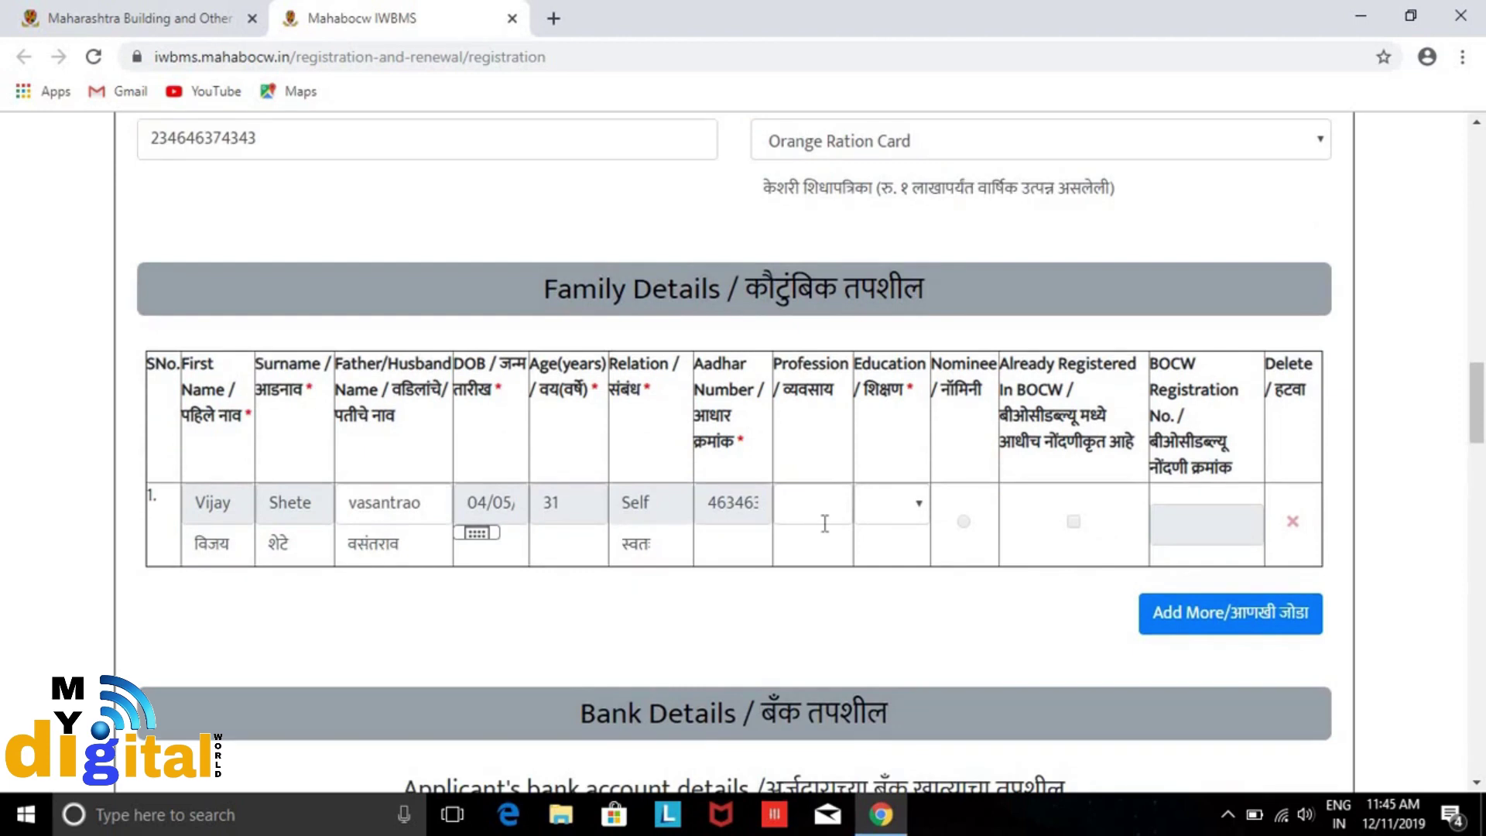
pyautogui.click(876, 503)
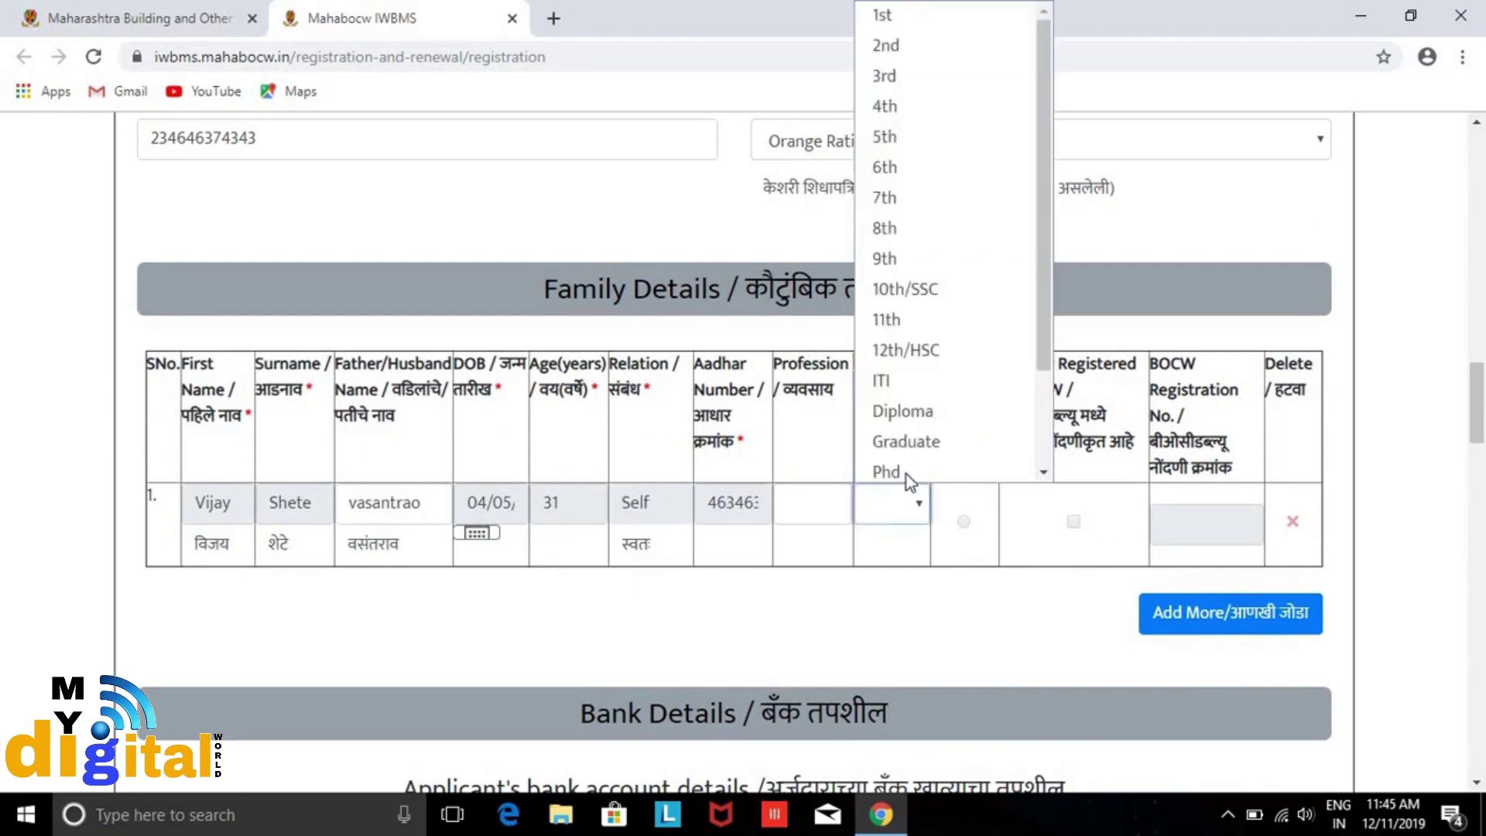
pyautogui.scroll(-2, 933, 295)
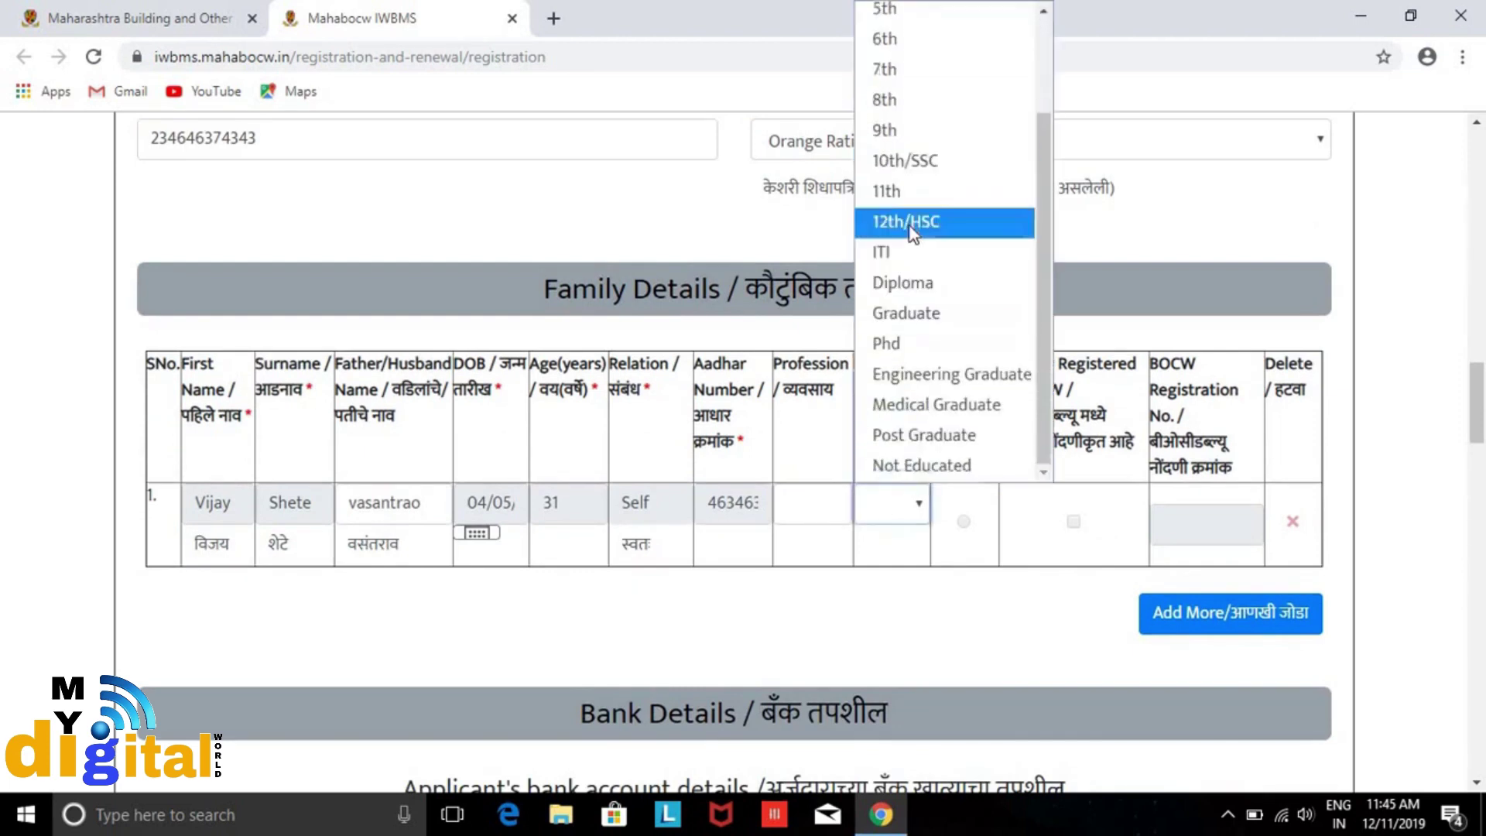
pyautogui.scroll(2, 913, 193)
pyautogui.click(904, 75)
pyautogui.scroll(-1, 1108, 546)
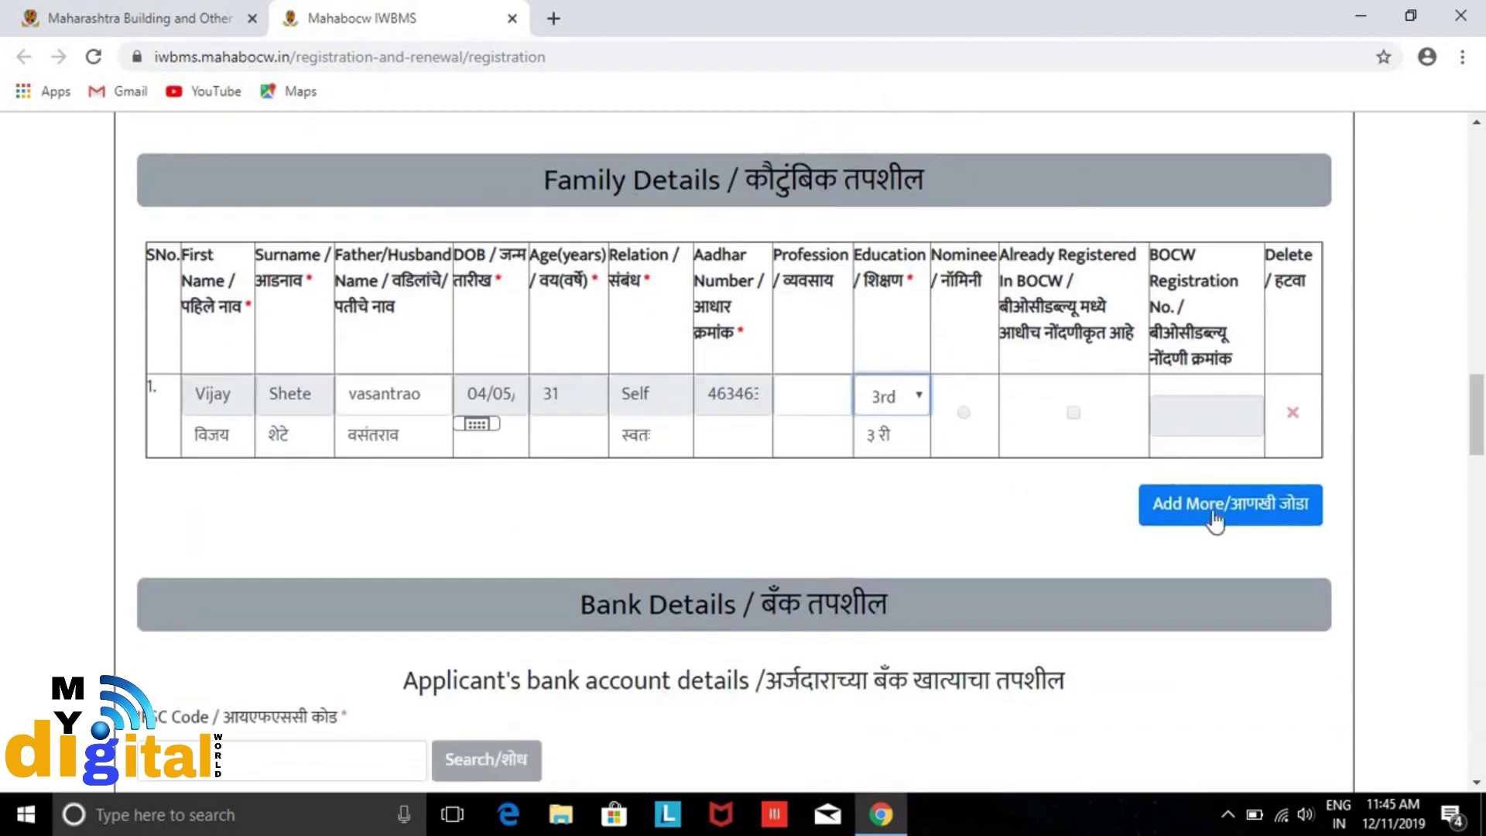
# Step: Add three more blank family member rows with Add More
pyautogui.click(1238, 519)
pyautogui.click(1206, 591)
pyautogui.click(1211, 671)
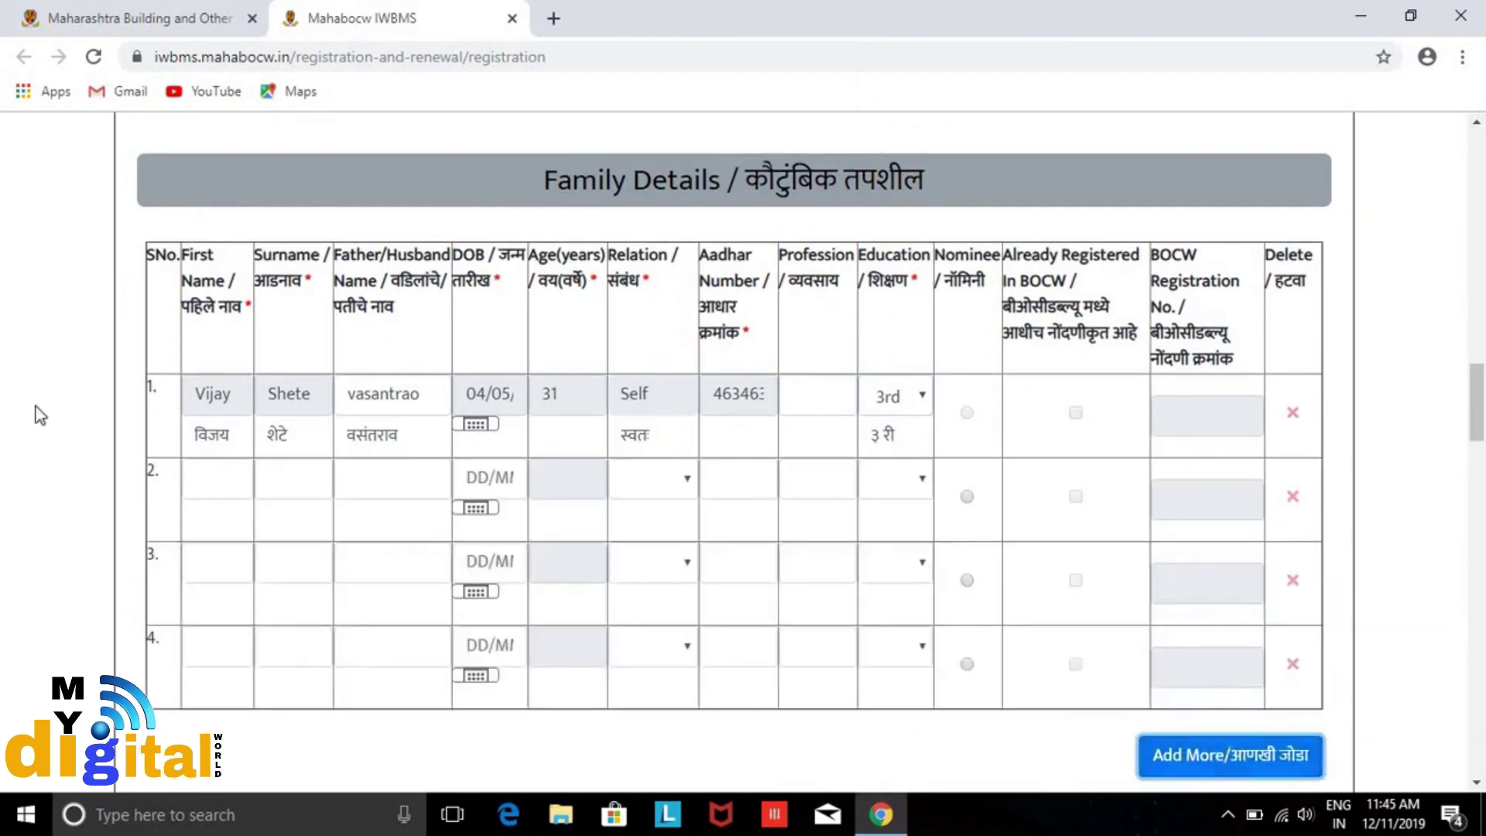
pyautogui.scroll(-1, 203, 471)
# Step: Enter the second family member's first name, surname and husband's name
pyautogui.click(213, 375)
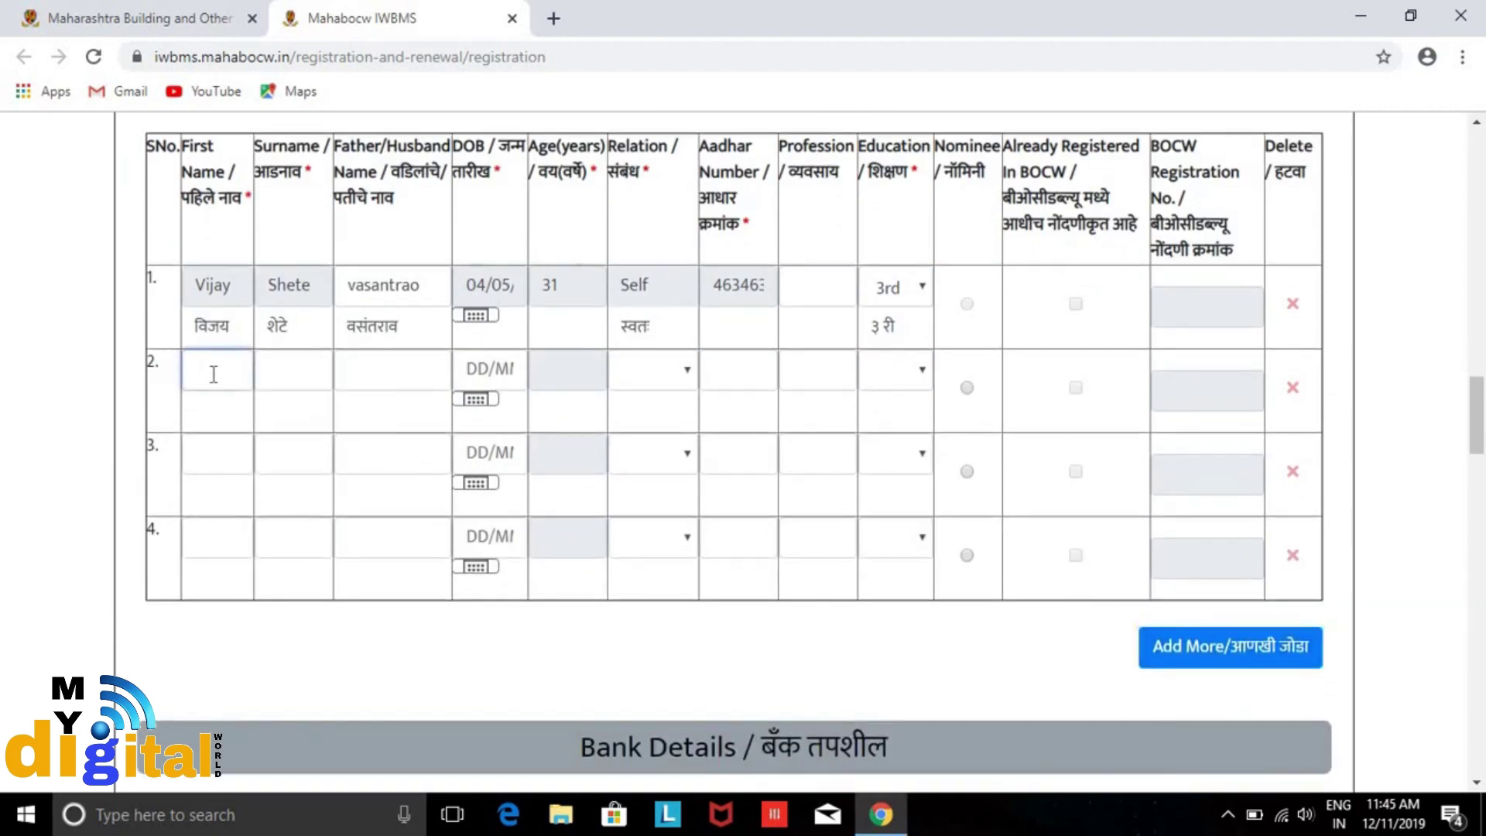
pyautogui.press('Tab')
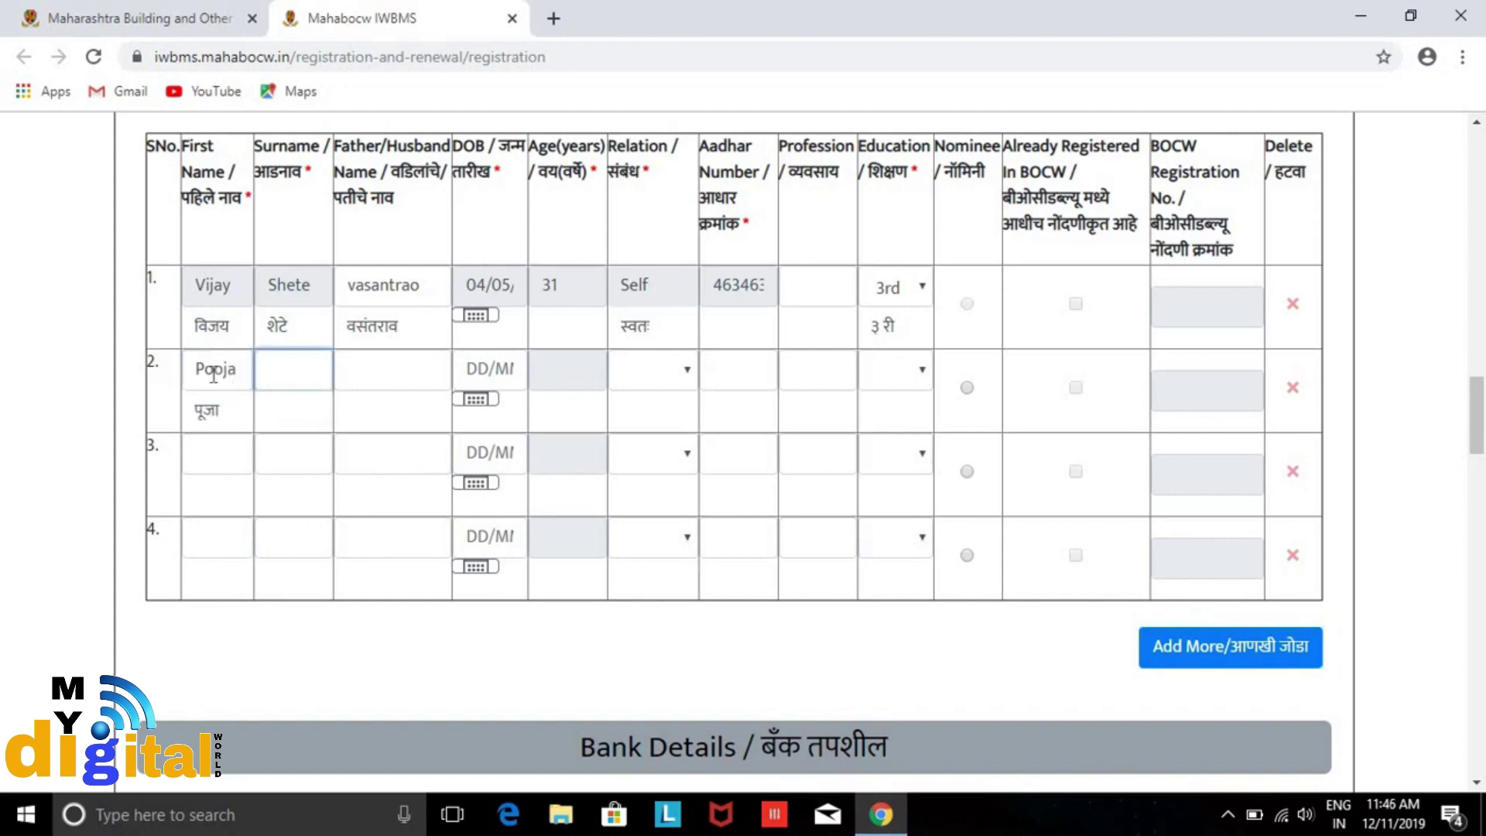
pyautogui.press('Tab')
pyautogui.write('Vijay')
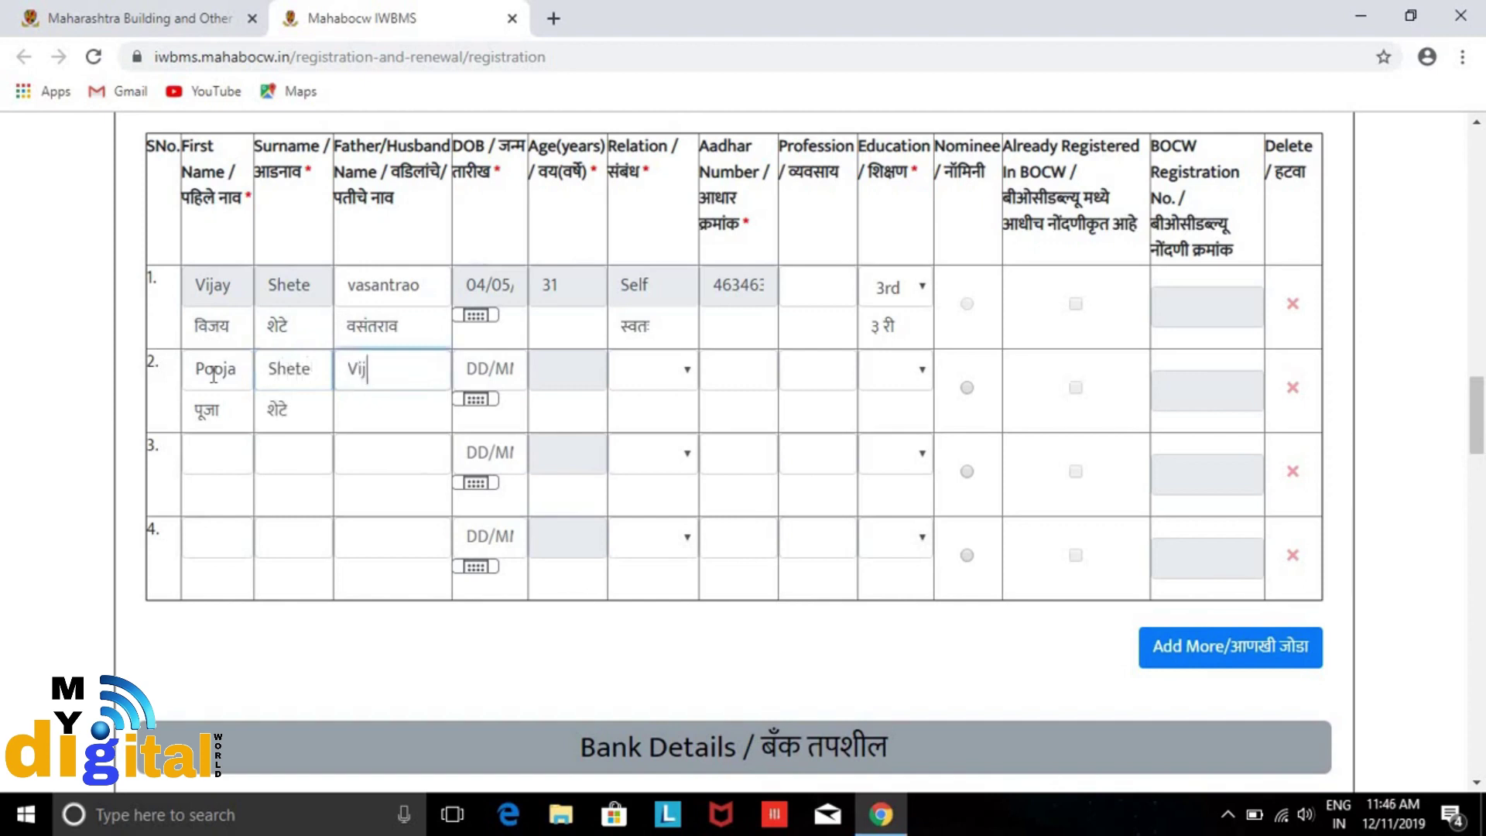
pyautogui.click(475, 399)
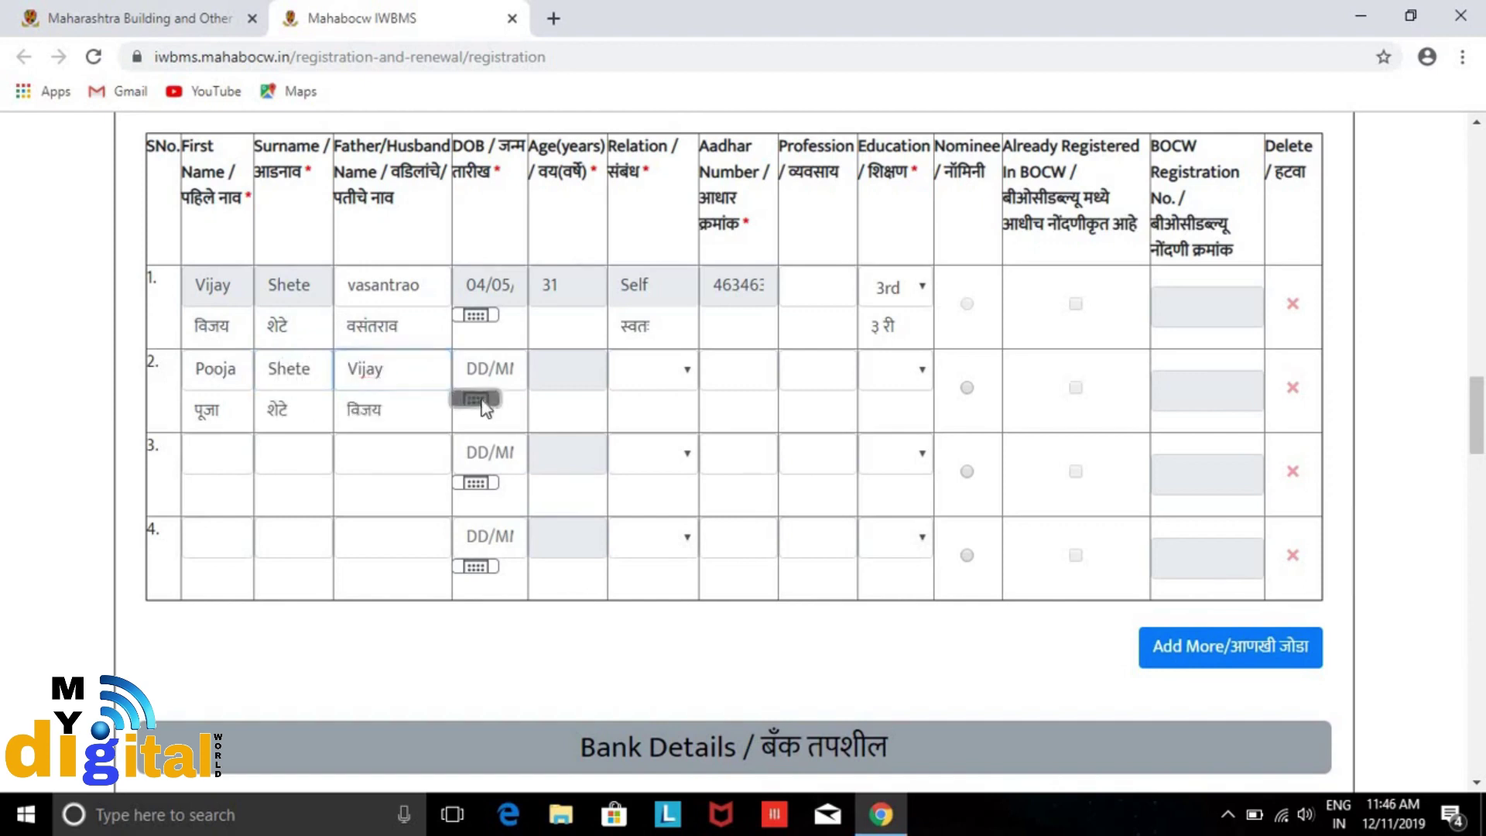
pyautogui.click(542, 426)
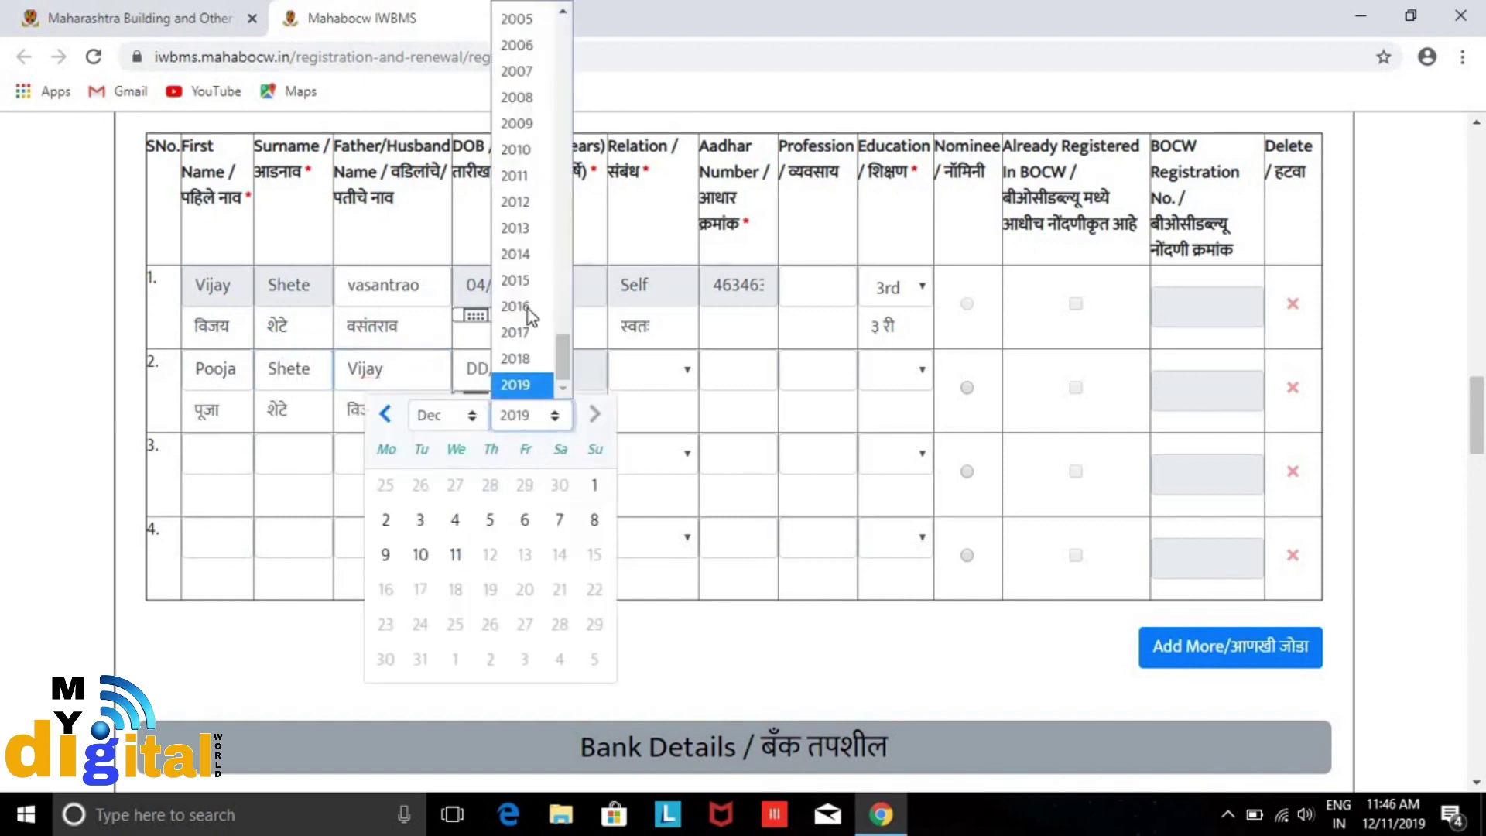
pyautogui.scroll(6, 534, 203)
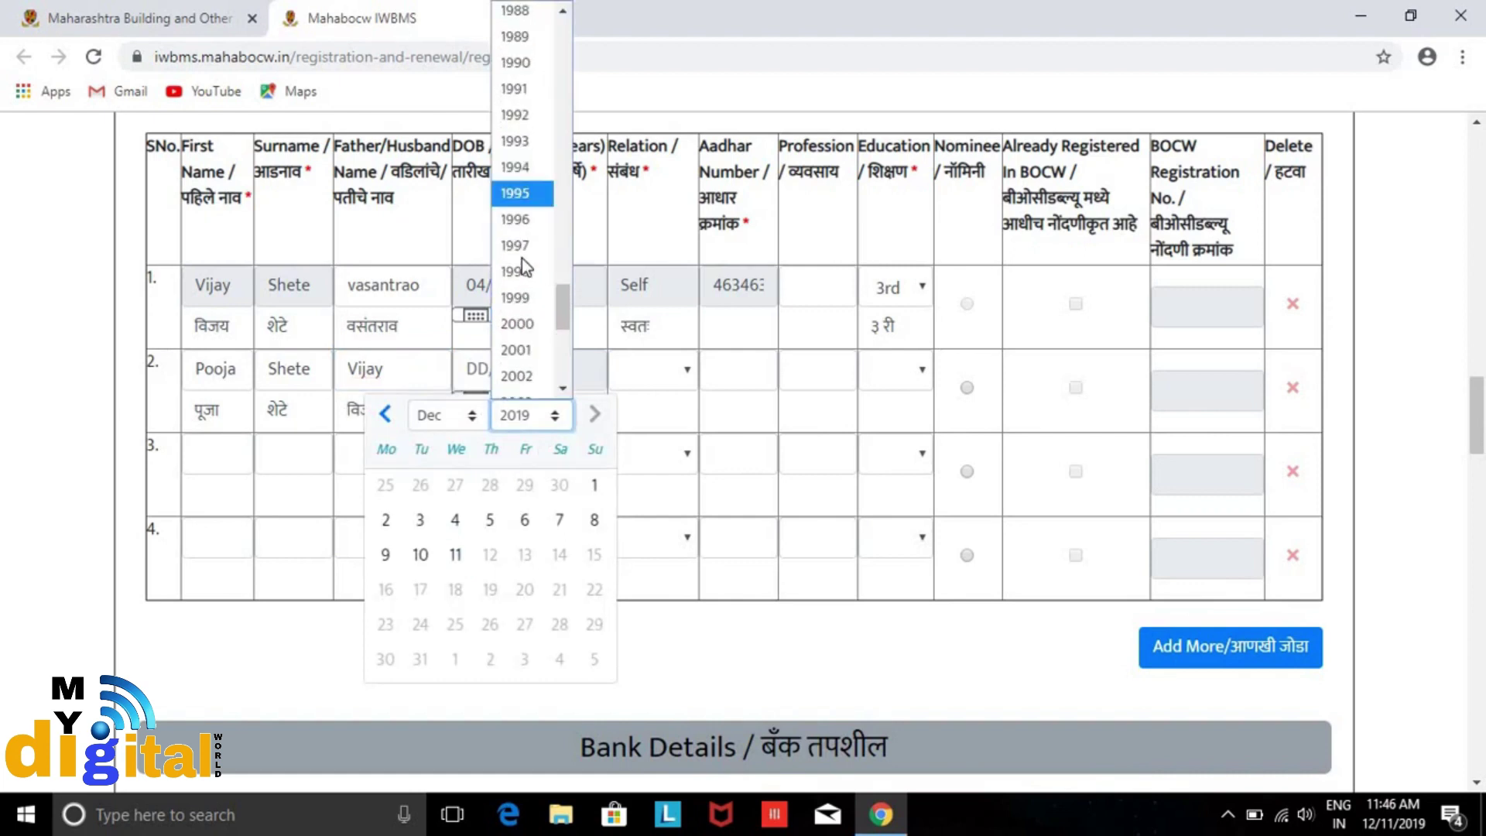
pyautogui.click(517, 61)
pyautogui.click(457, 415)
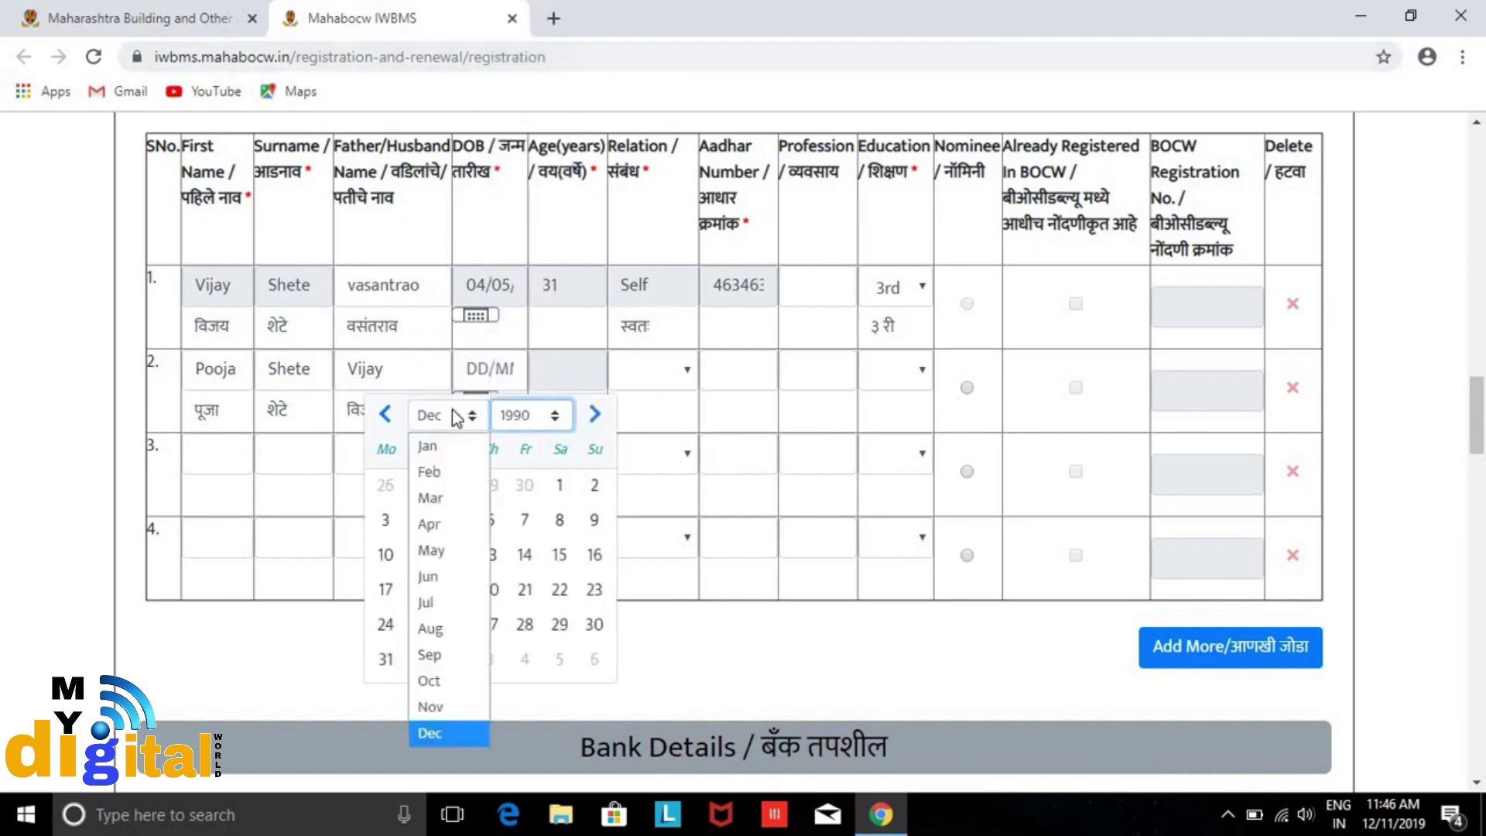
pyautogui.click(465, 689)
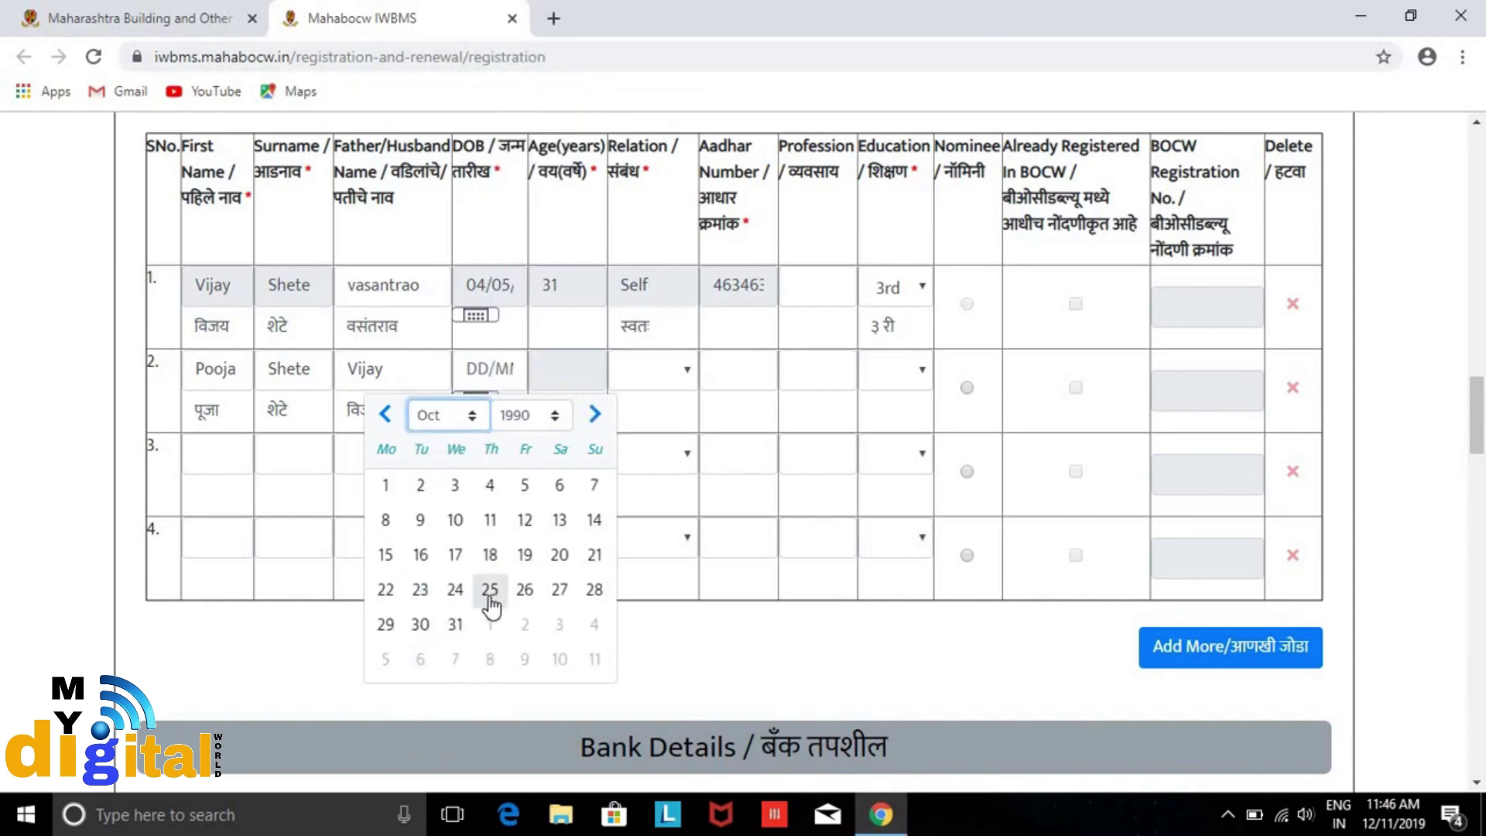
pyautogui.click(420, 592)
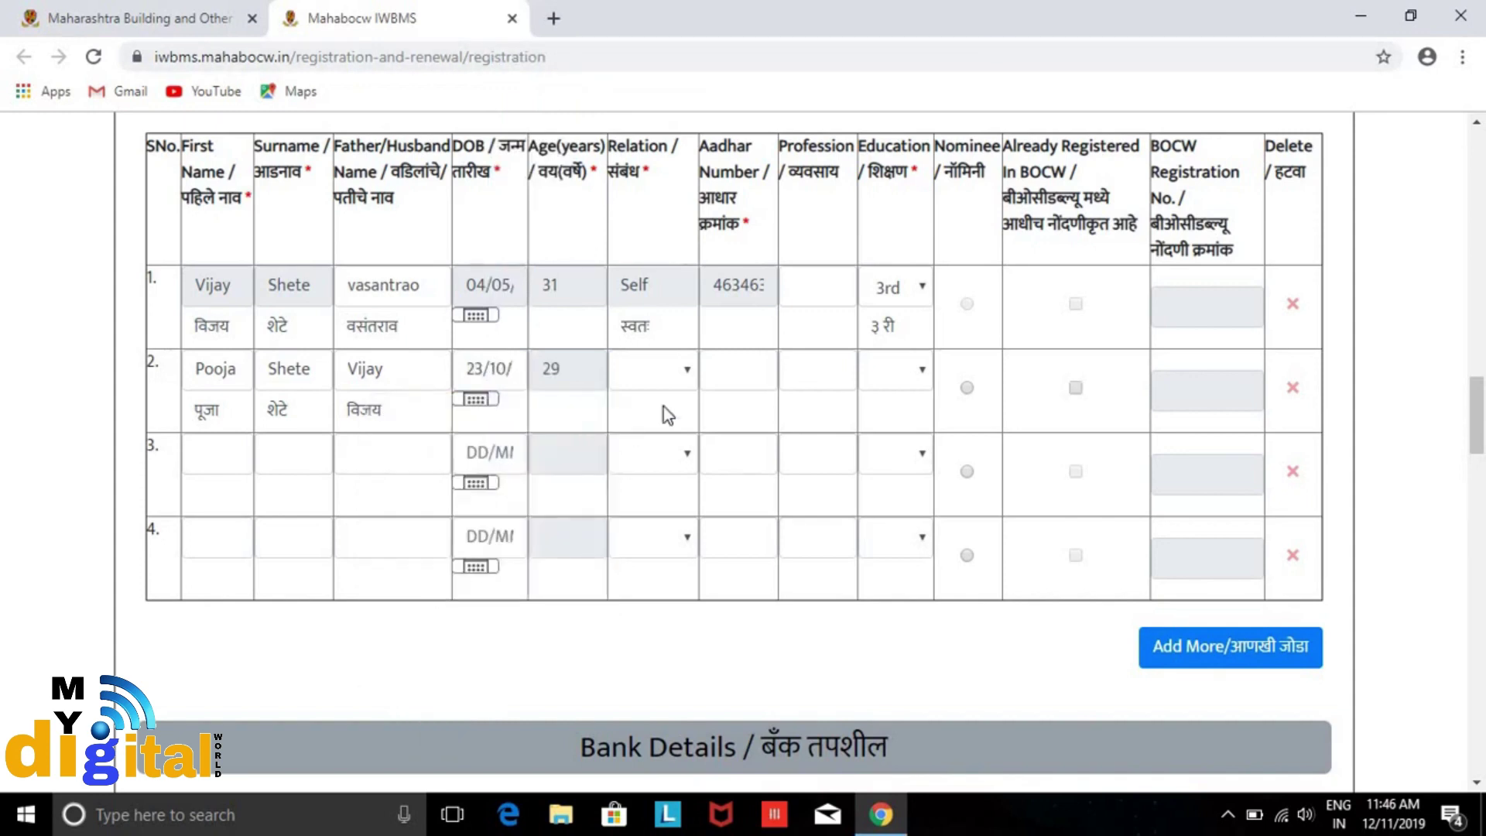
pyautogui.click(654, 379)
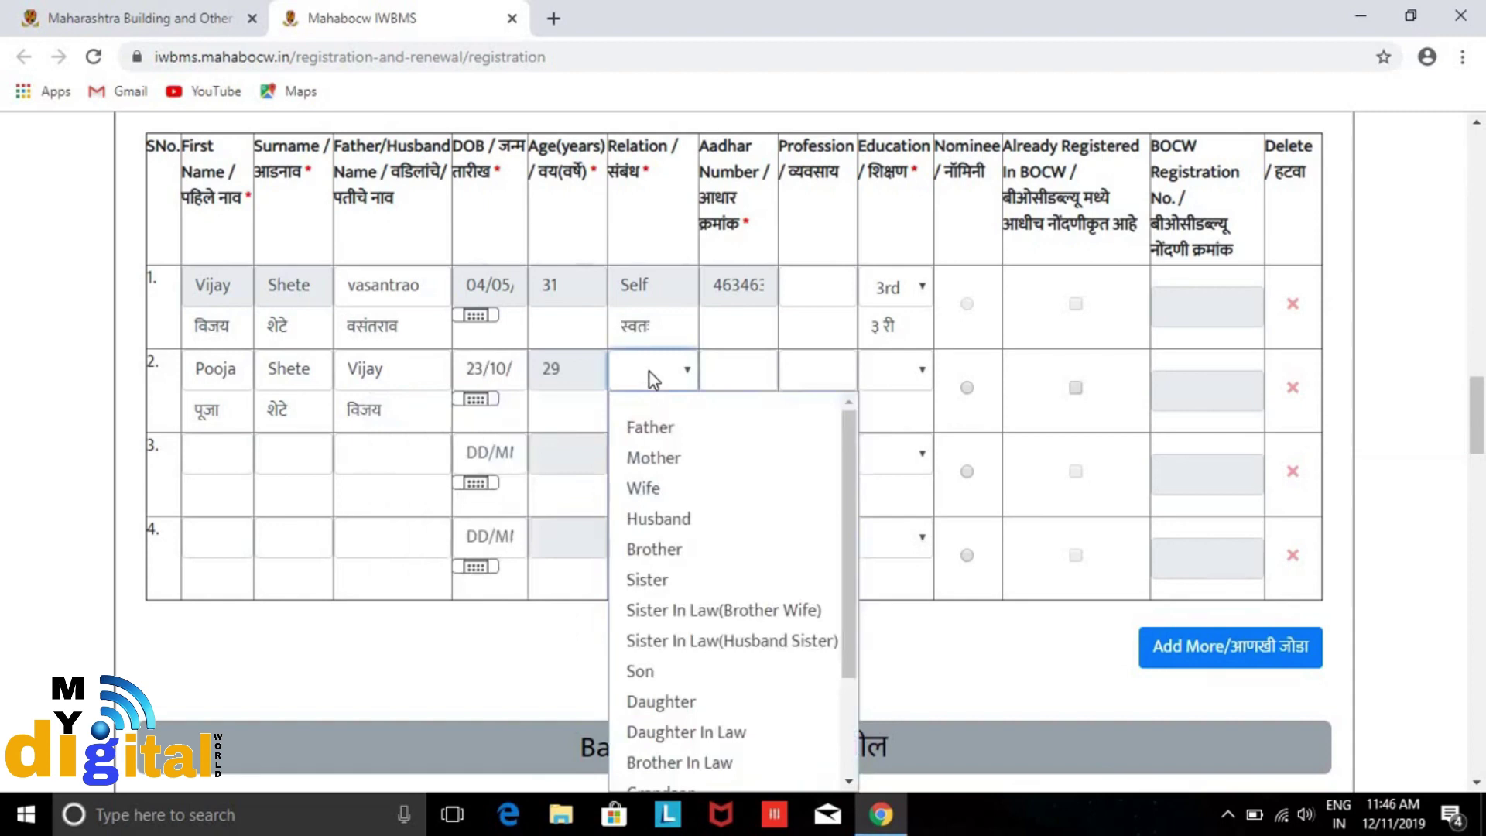
pyautogui.click(650, 487)
# Step: Enter the wife's Aadhar number, set education to 12th/HSC, and add another member row
pyautogui.click(733, 376)
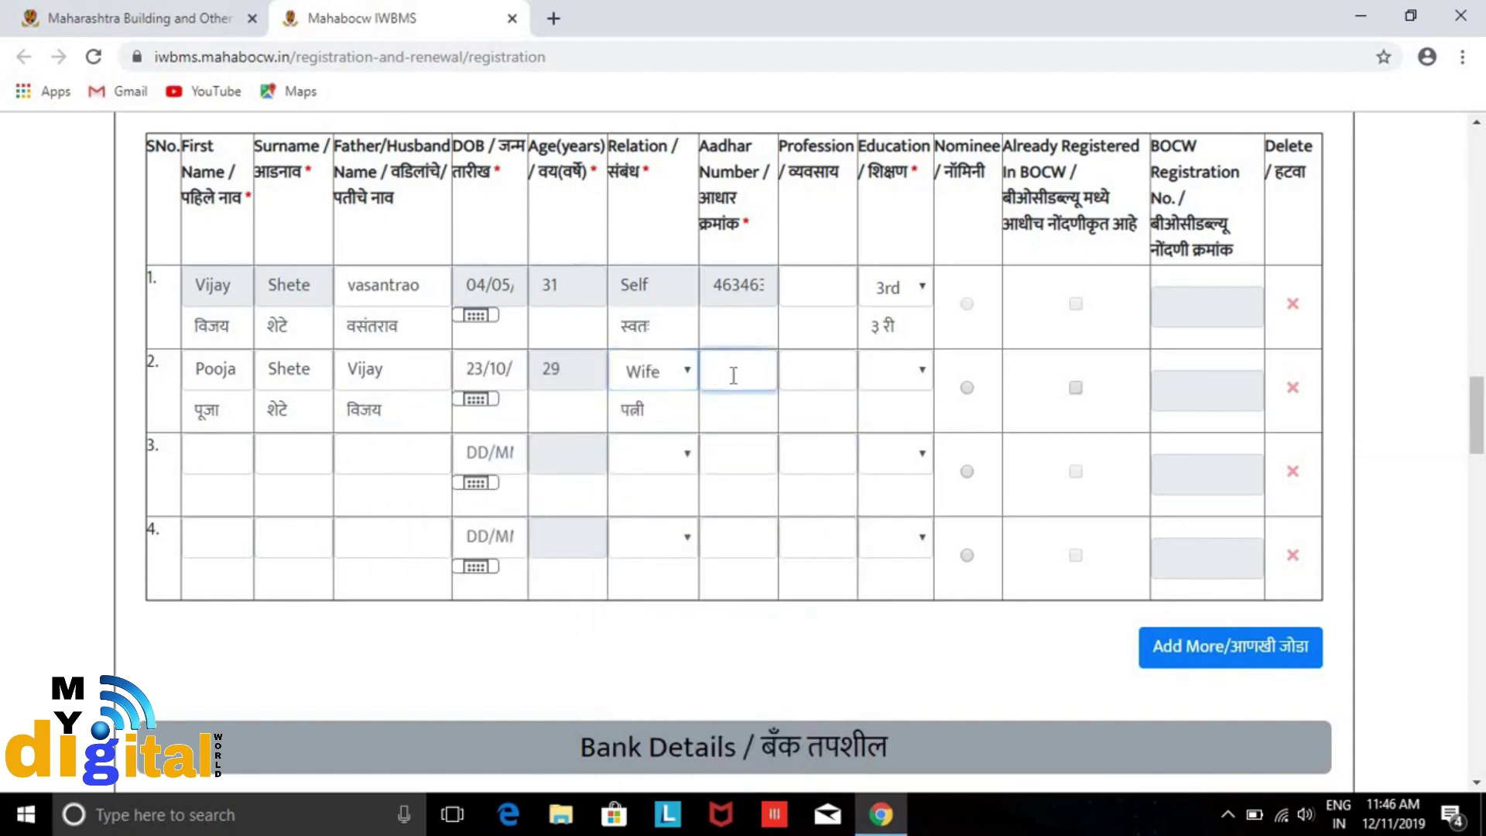
pyautogui.click(881, 371)
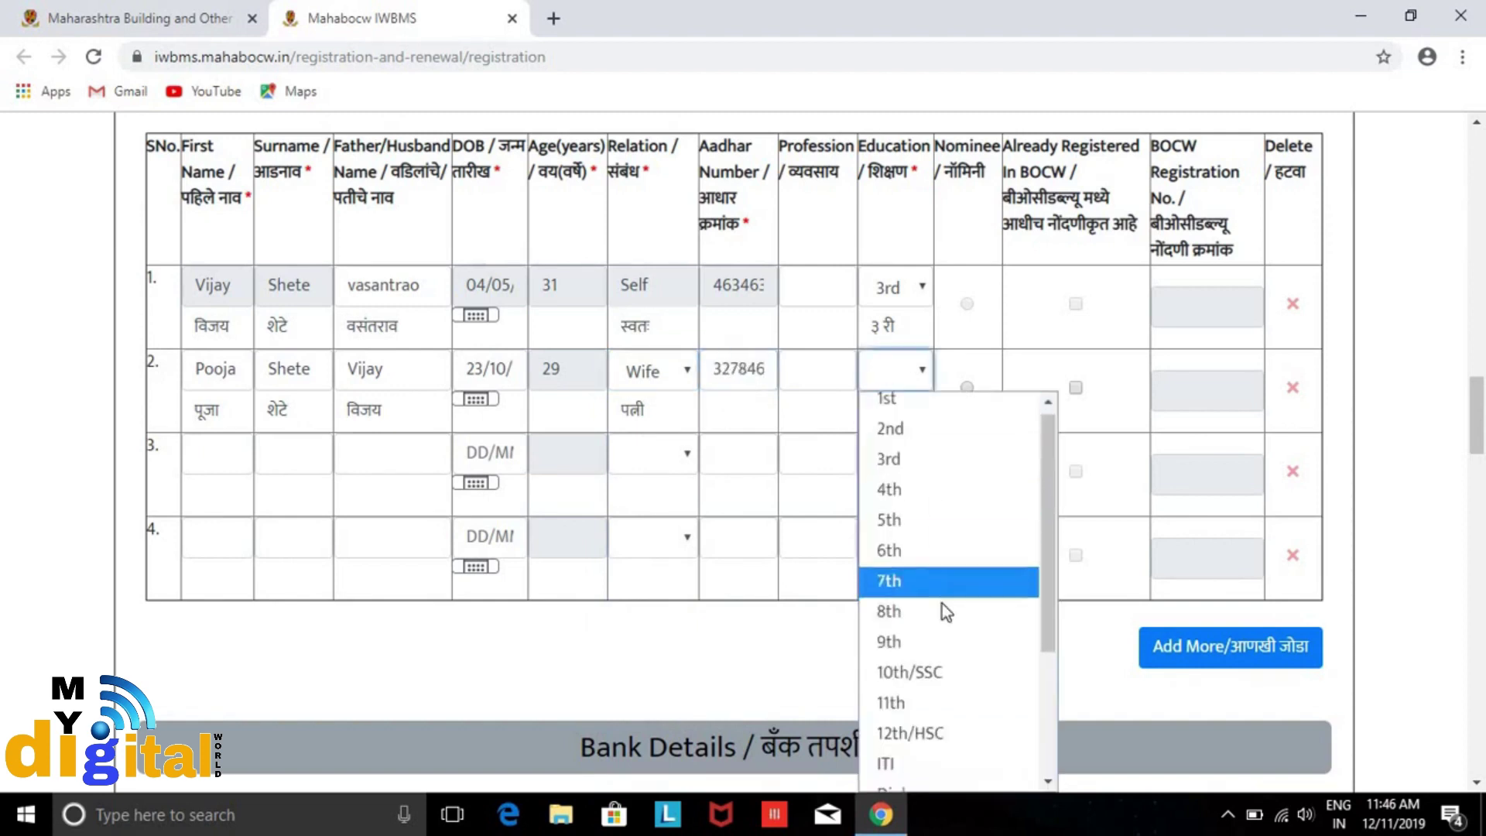
pyautogui.scroll(-3, 941, 603)
pyautogui.click(917, 527)
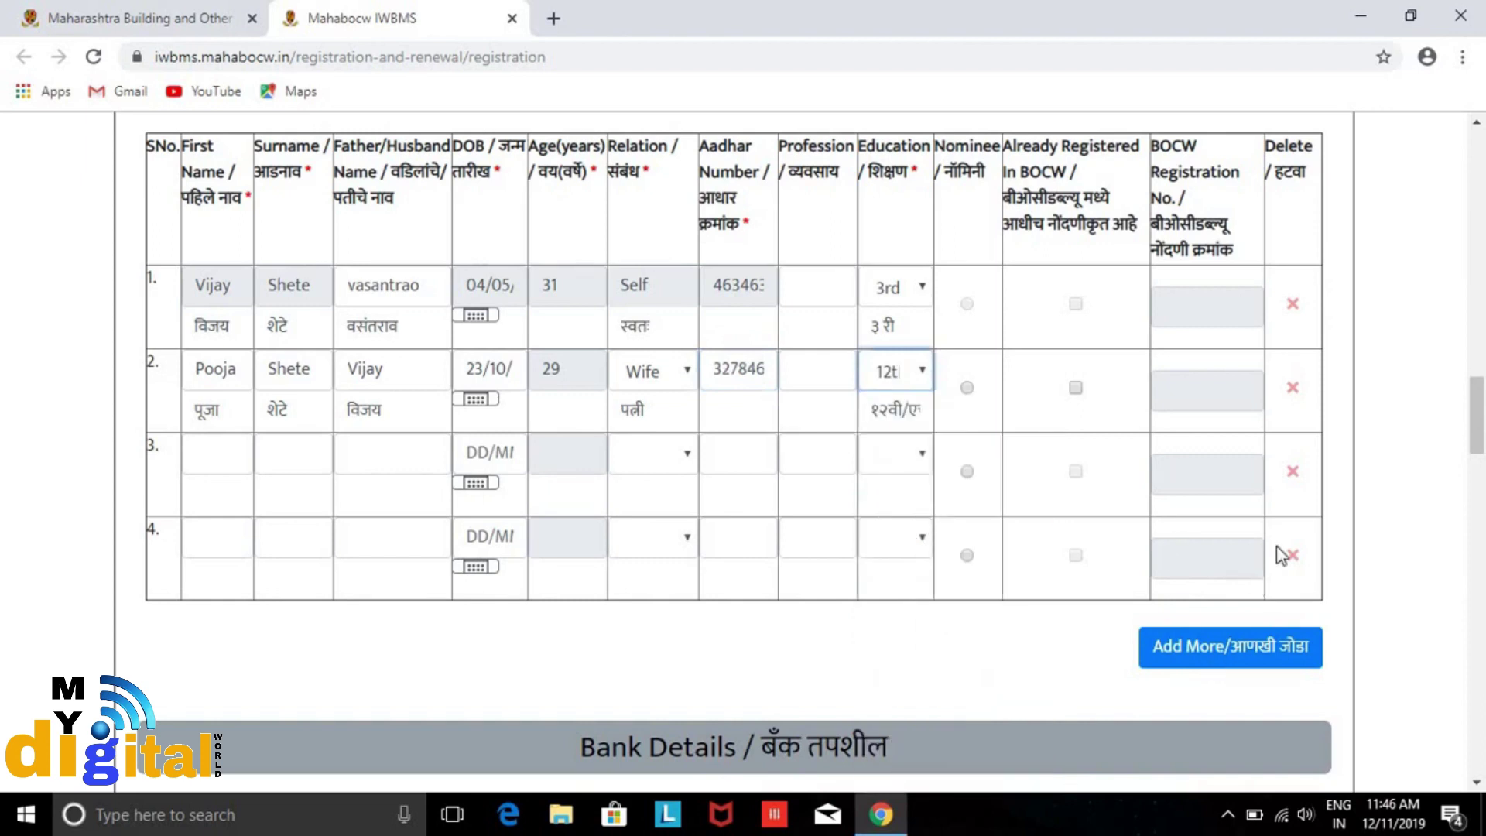
pyautogui.click(228, 455)
pyautogui.click(1269, 647)
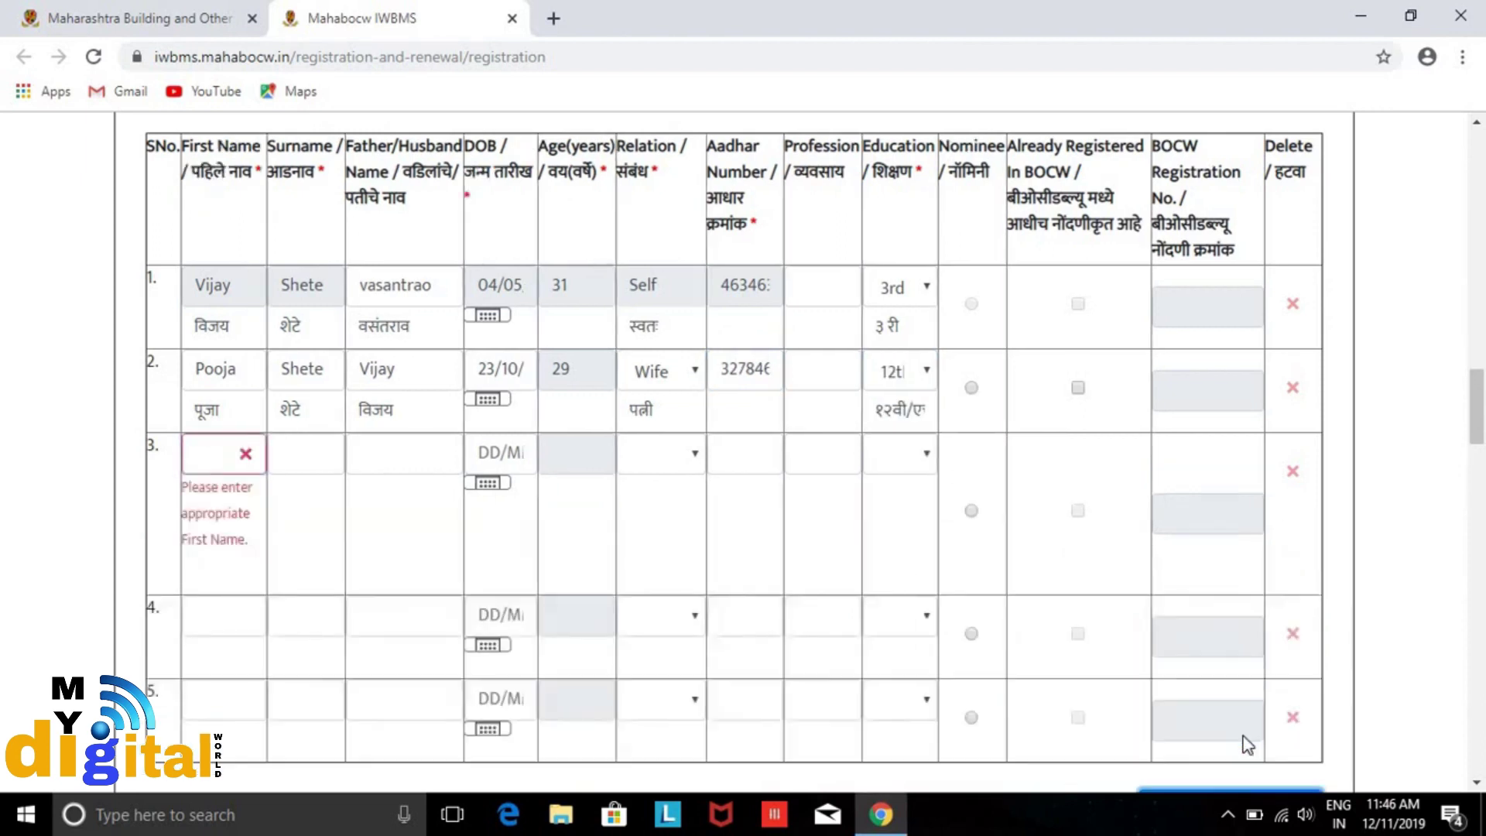
# Step: Delete the extra fifth row from the family details table
pyautogui.scroll(-3, 1293, 687)
pyautogui.click(1293, 503)
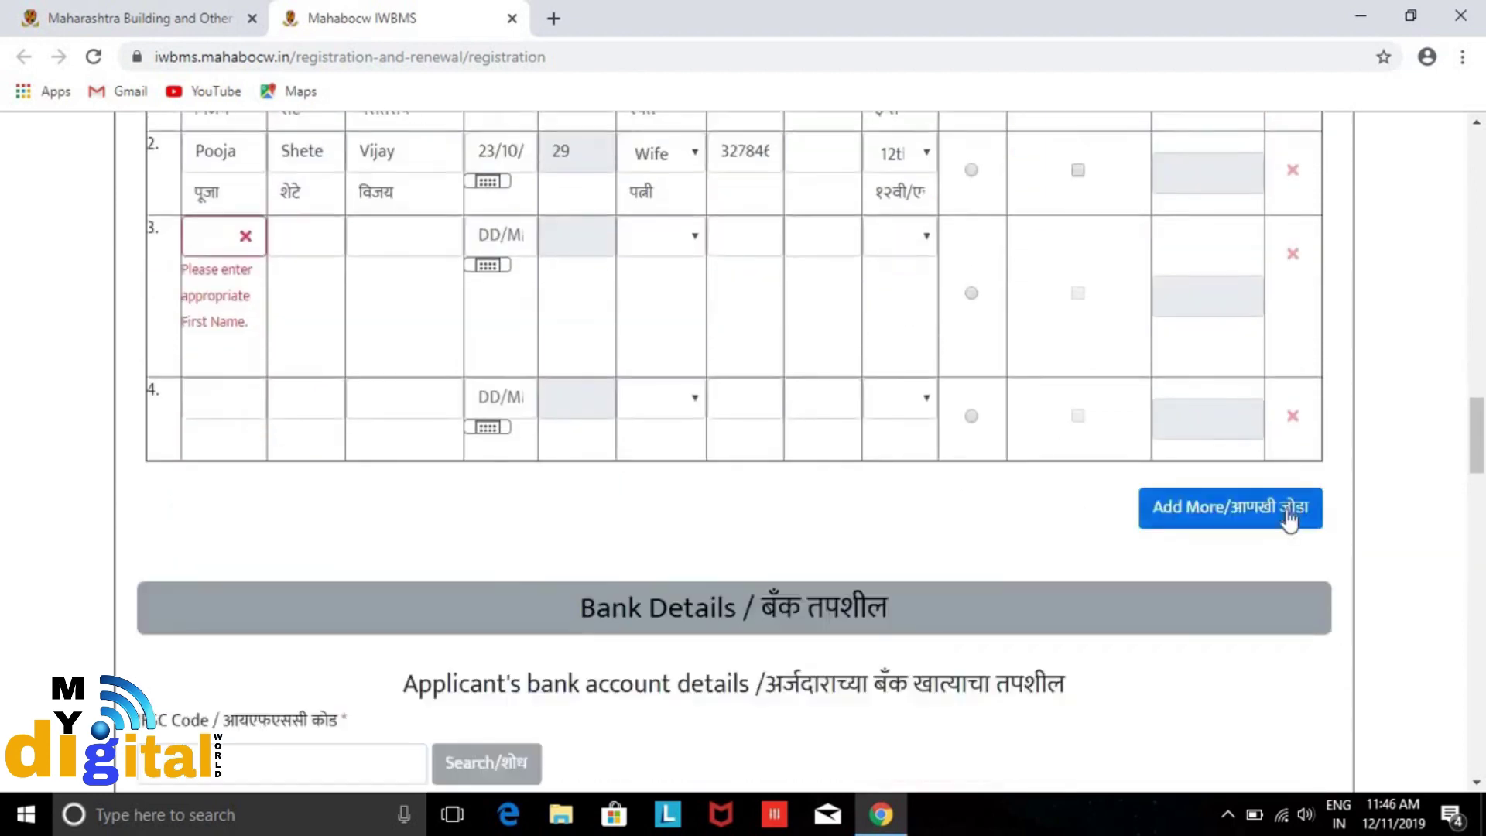
pyautogui.scroll(1, 694, 578)
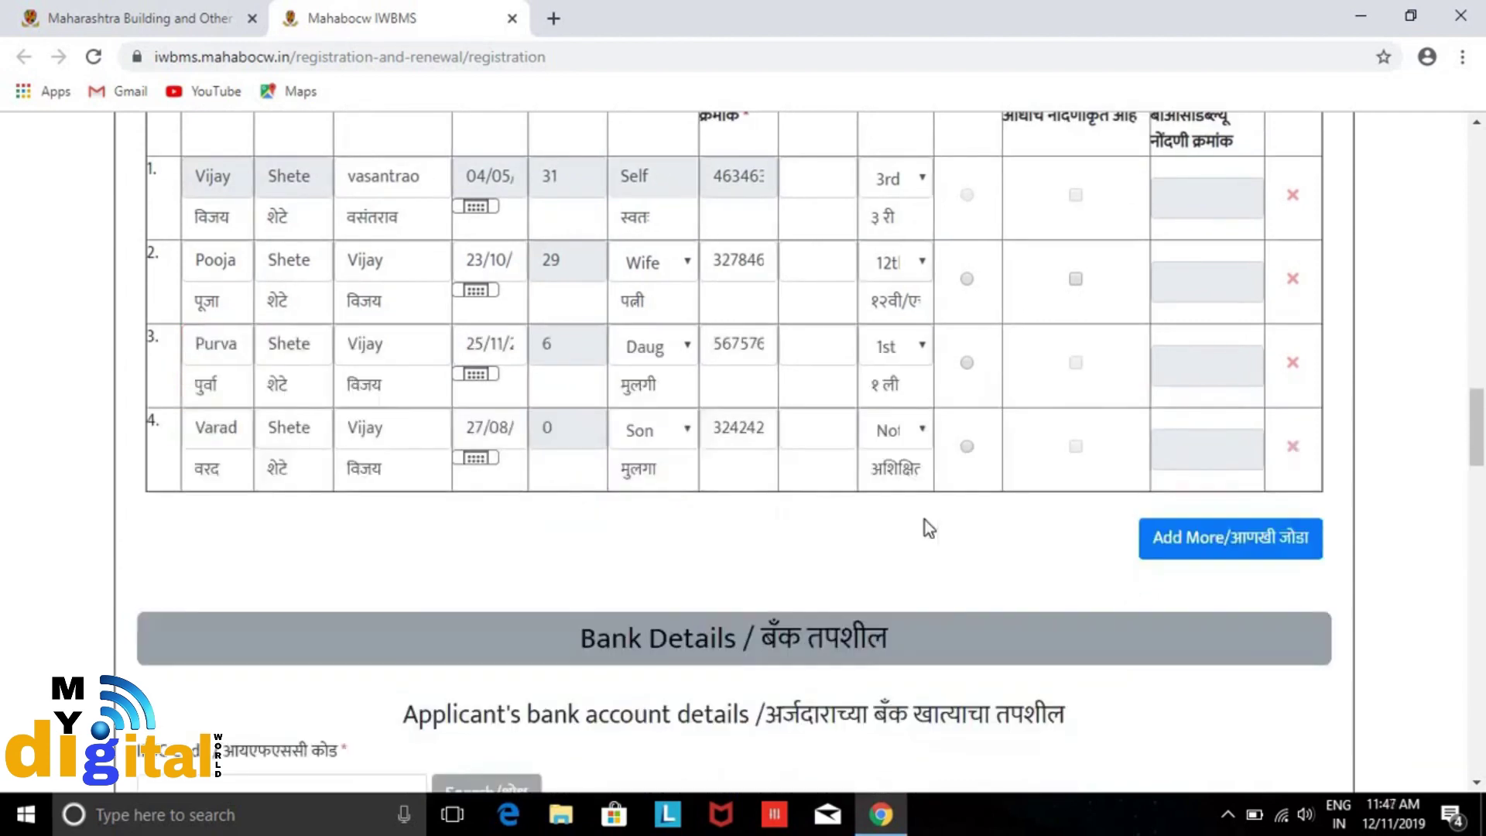
pyautogui.scroll(3, 949, 536)
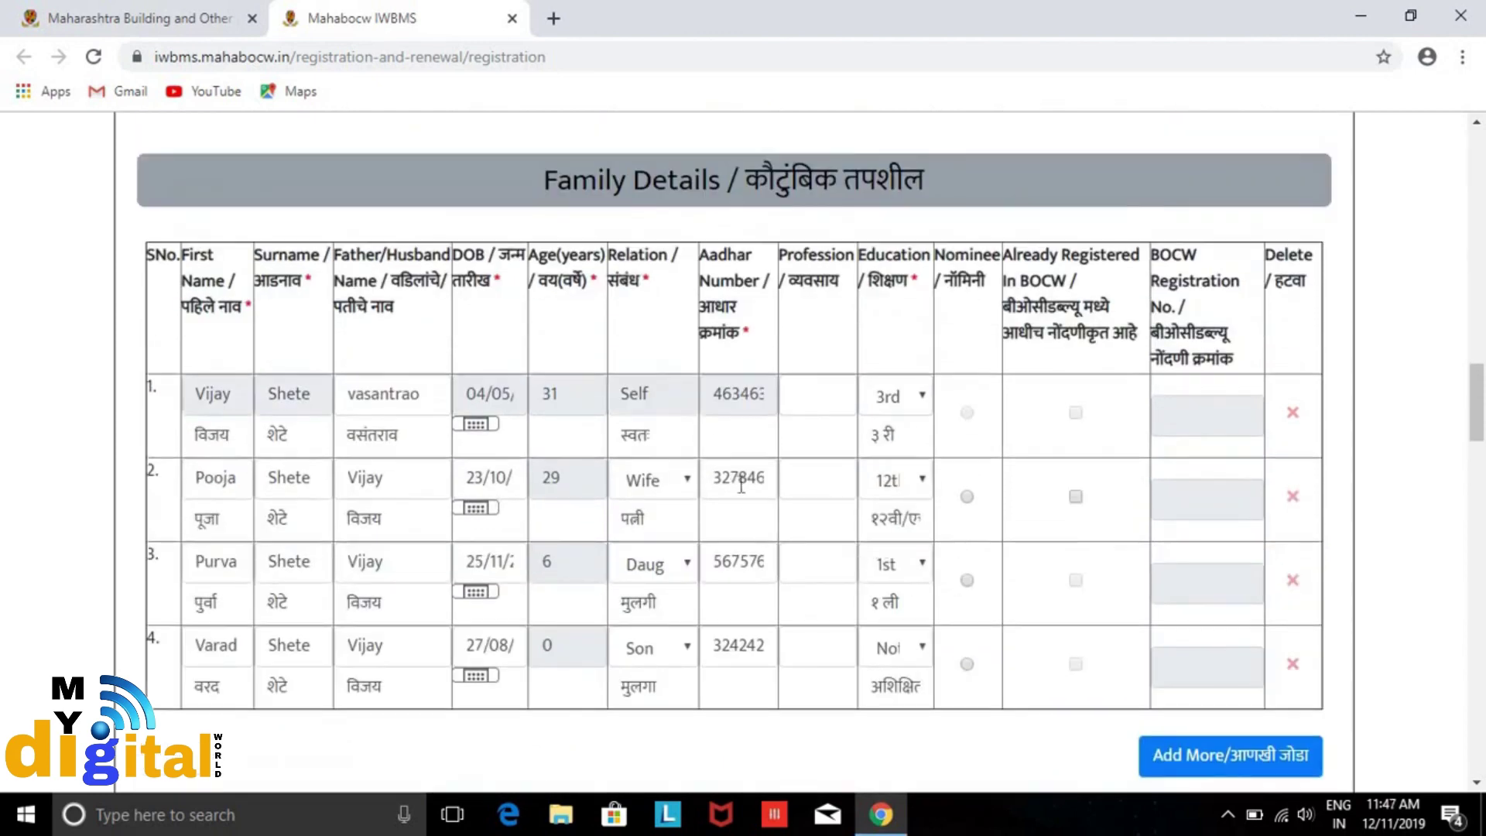